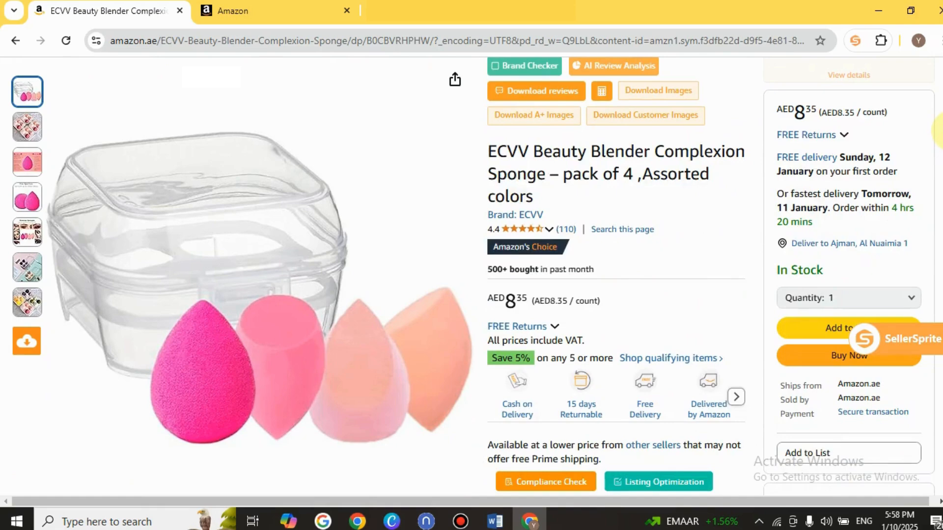
Examine the ECVV Beauty Blender listing, including its price, category ranks, seller stock and product attributes
scroll(614, 275, down, 7)
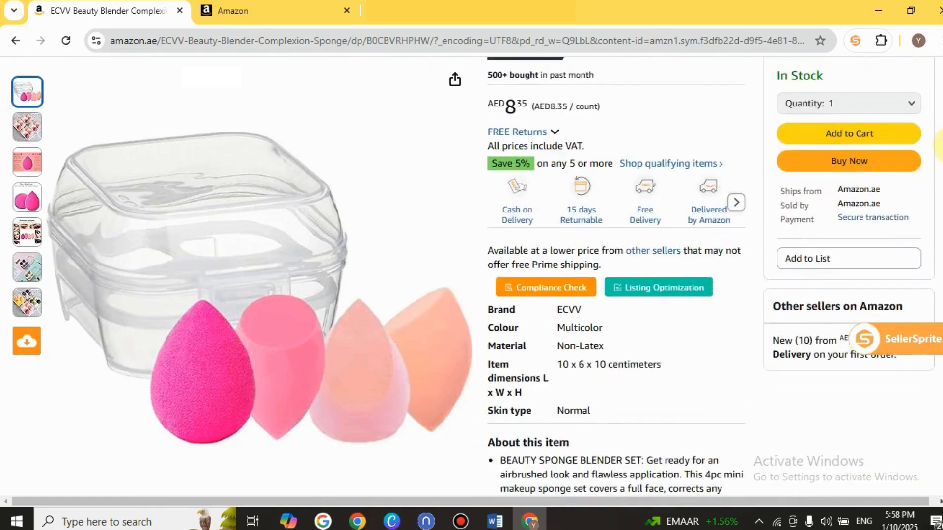
scroll(614, 275, up, 12)
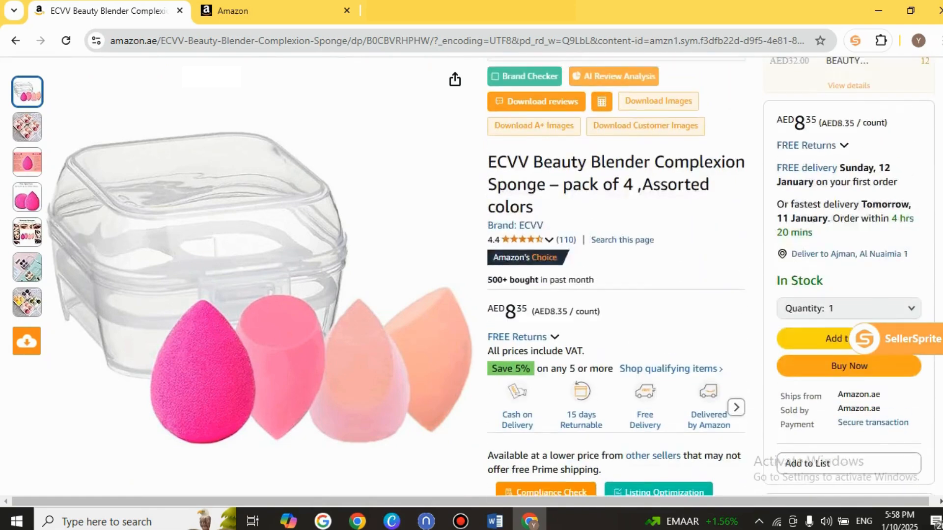
scroll(614, 275, up, 2)
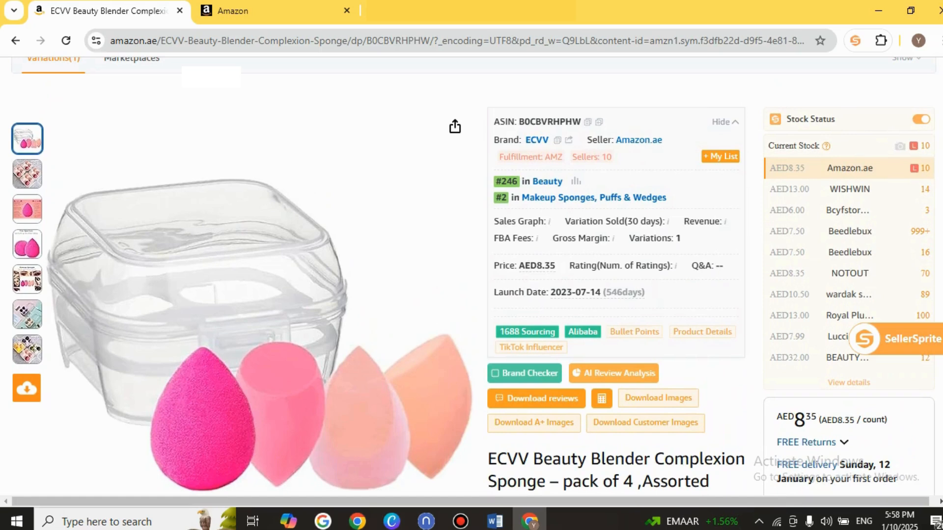
scroll(614, 275, down, 1)
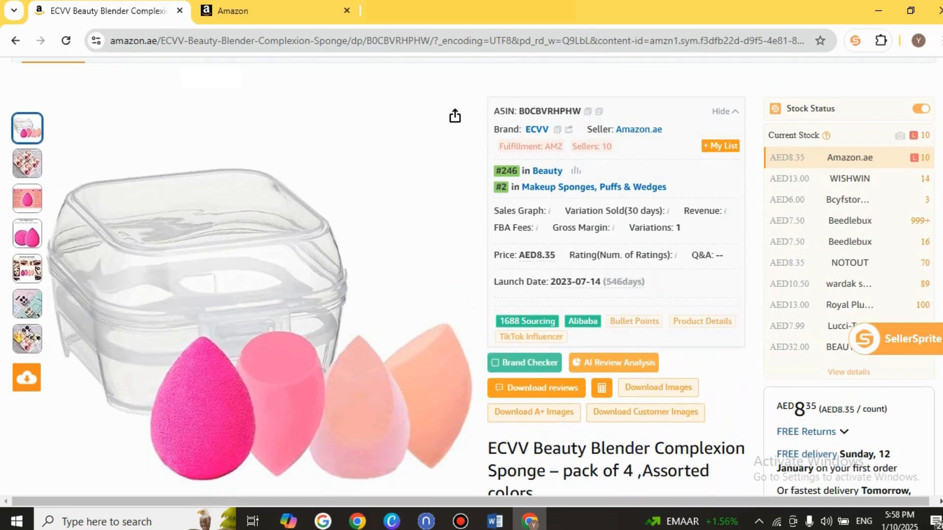
scroll(614, 275, down, 7)
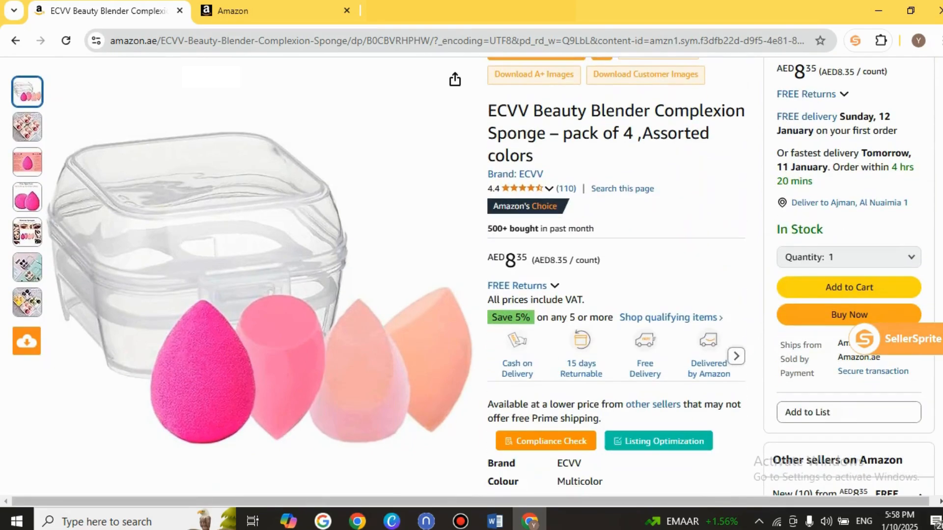
scroll(650, 86, up, 7)
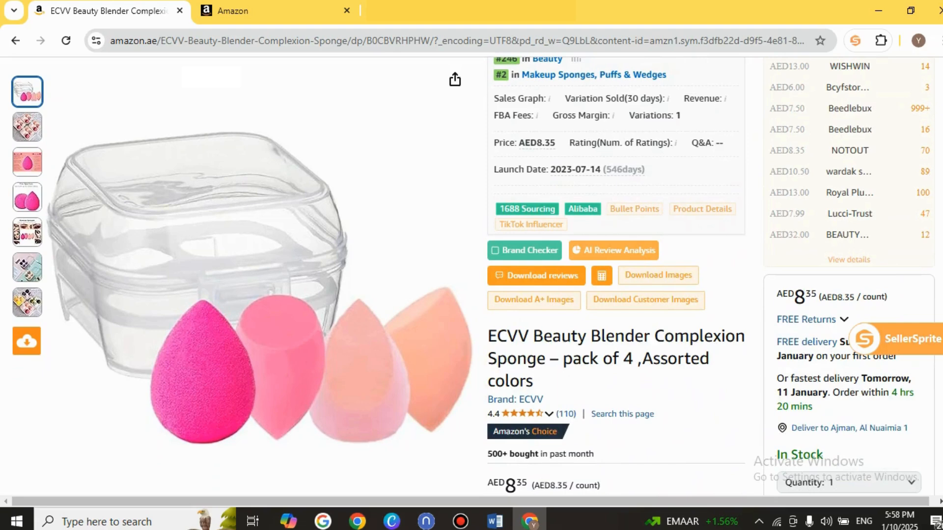
Switch to Amazon Seller Central and start adding a single new product with a blank form
click(321, 14)
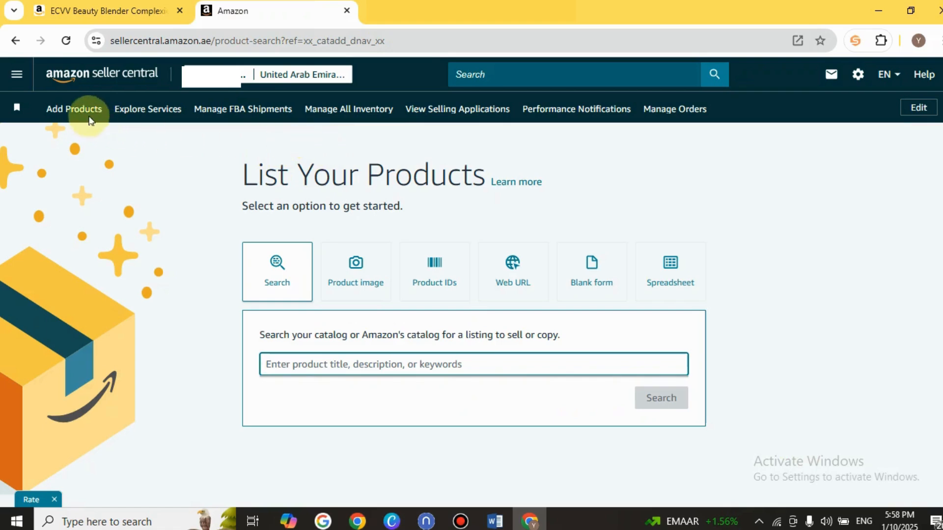
click(17, 75)
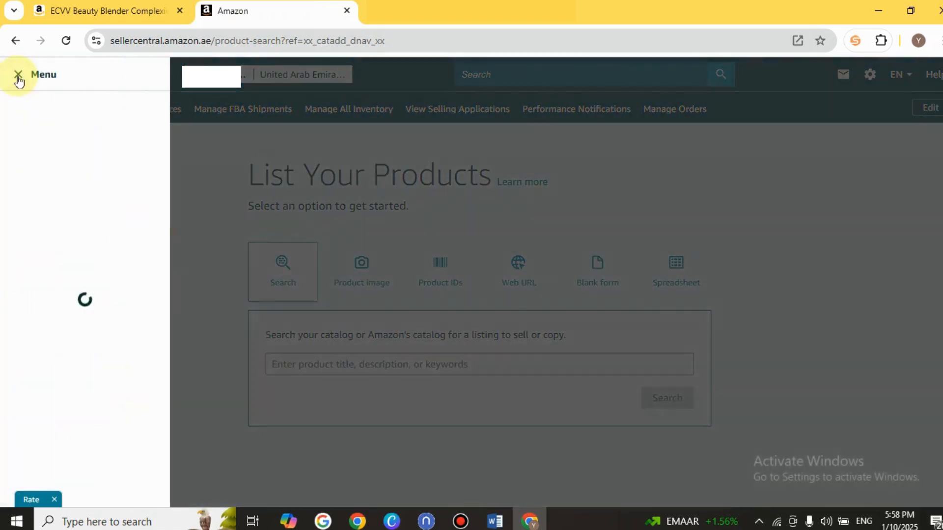
mouse_move(32, 126)
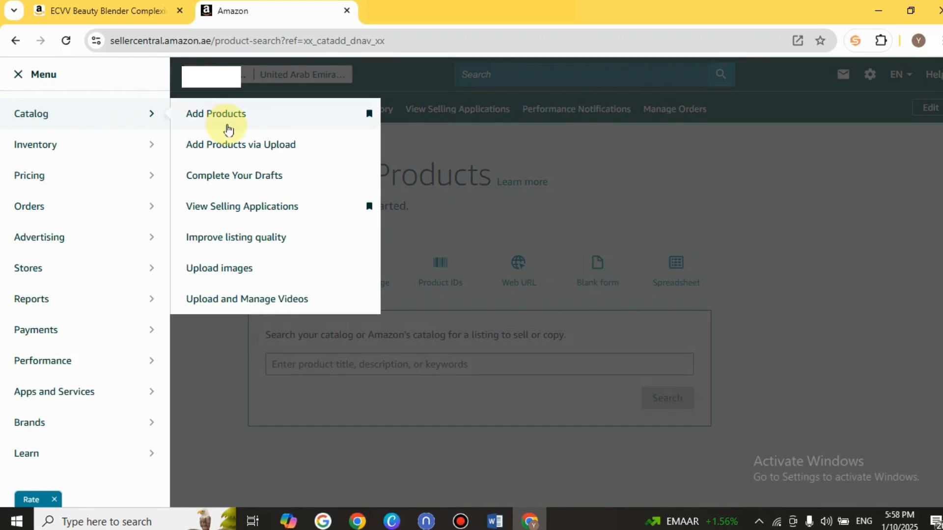
click(258, 123)
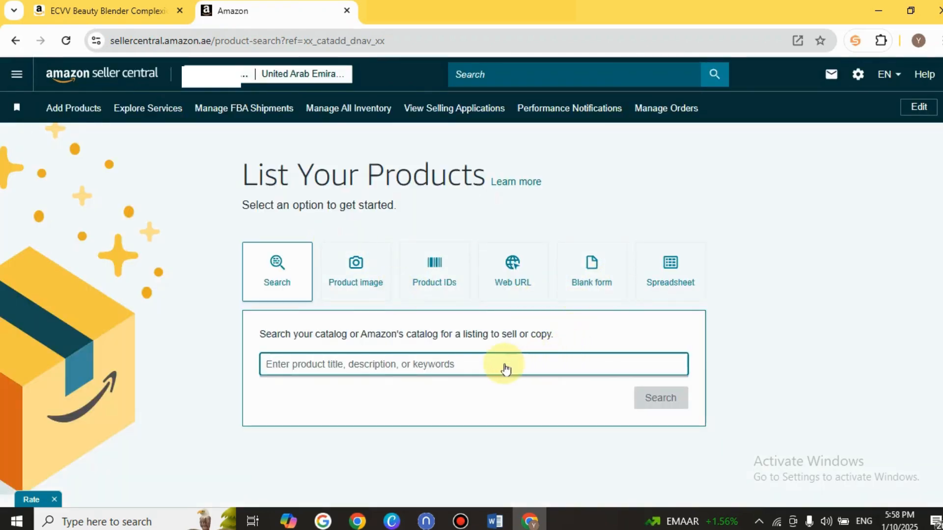
click(594, 272)
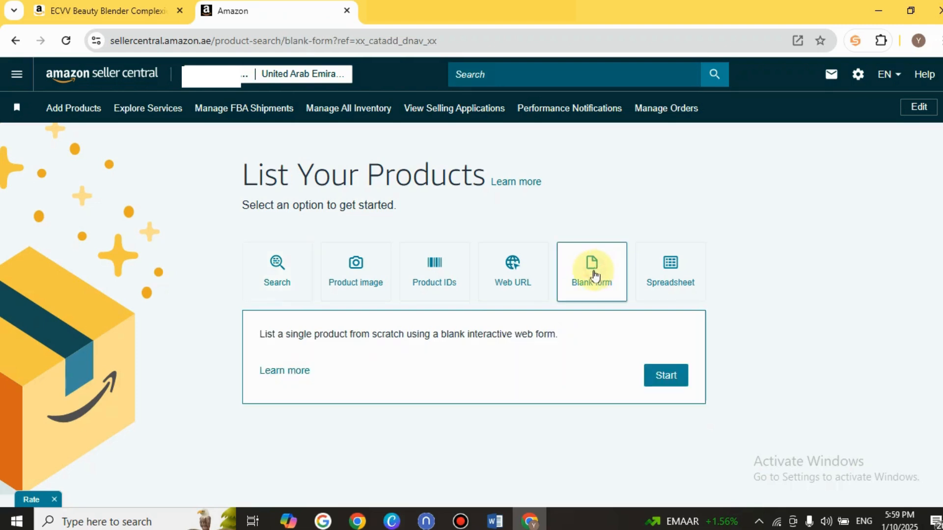
click(666, 376)
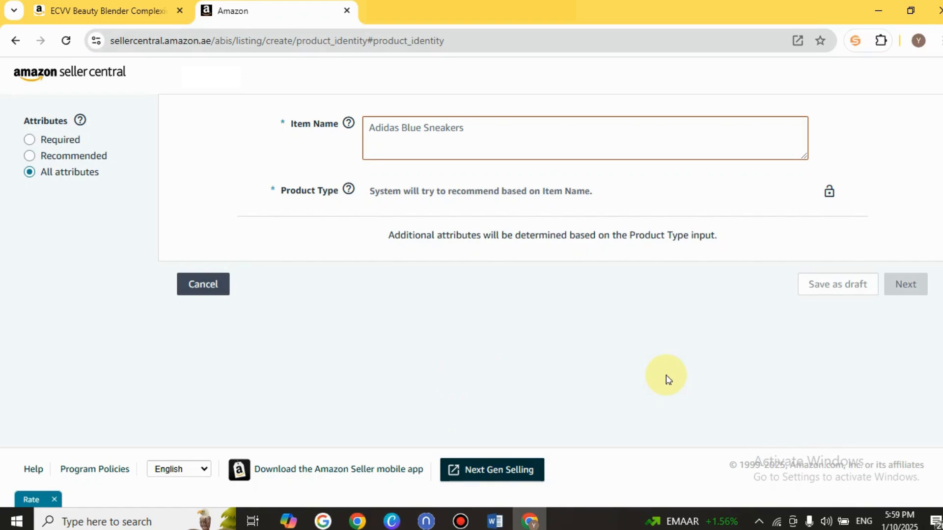
Copy the words "Beauty Blender" from the title of the ECVV reference listing
click(403, 130)
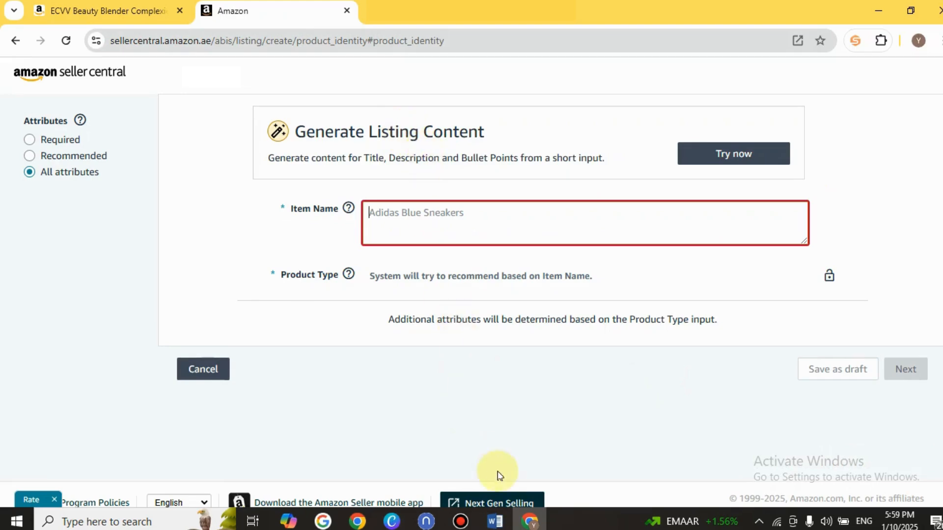
click(495, 523)
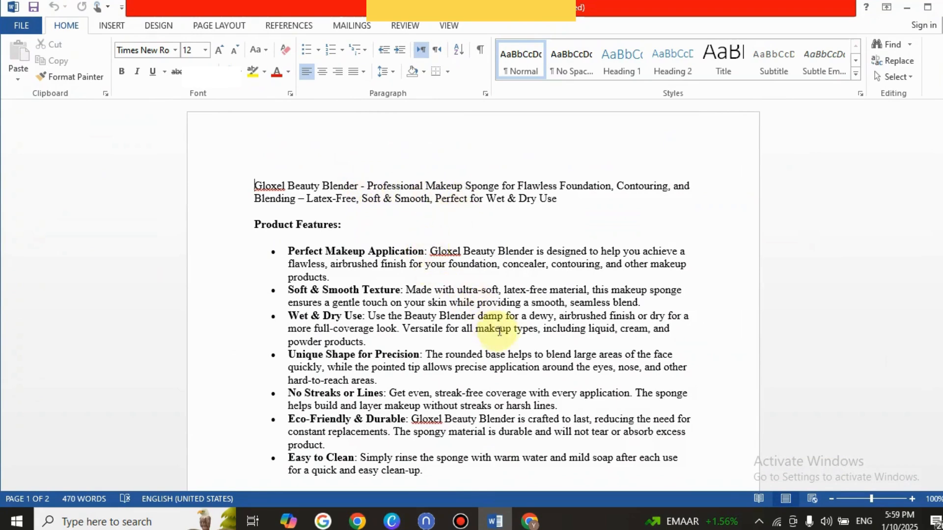
click(530, 521)
click(132, 12)
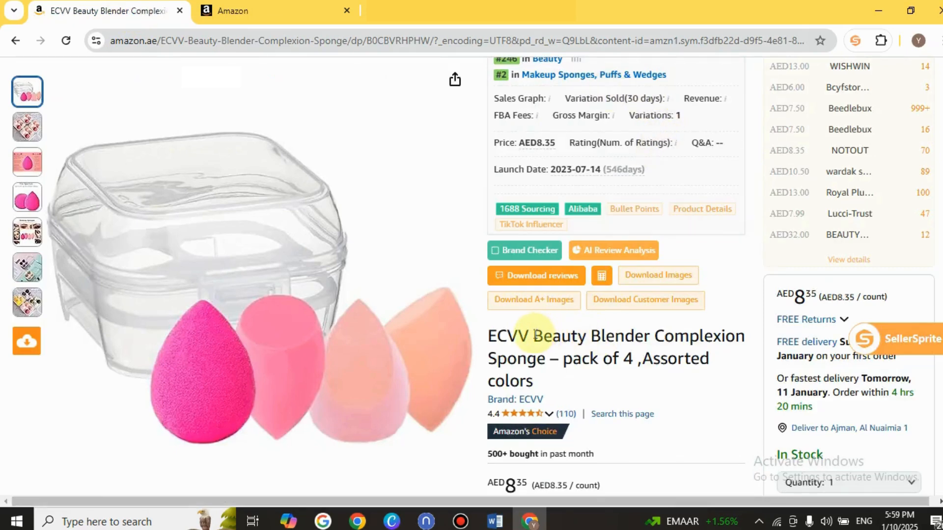
drag(534, 335, 649, 336)
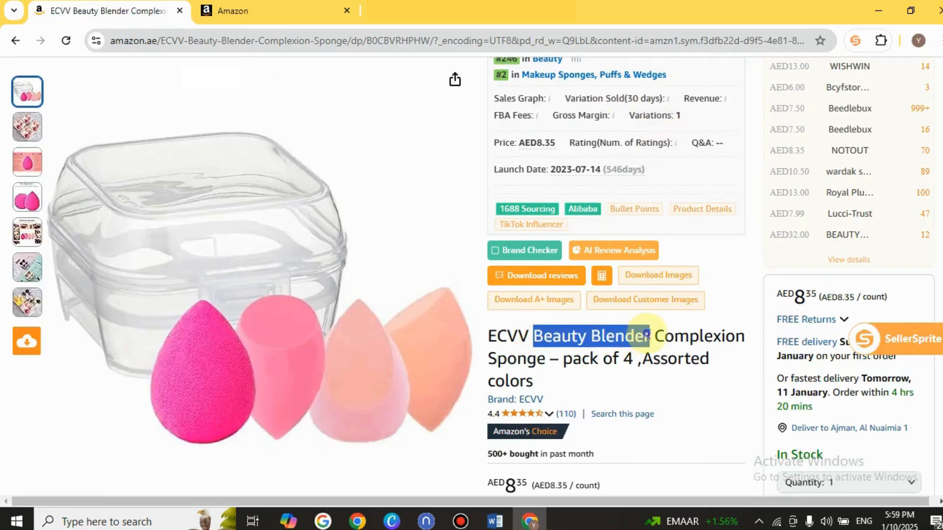
right_click(647, 335)
click(693, 154)
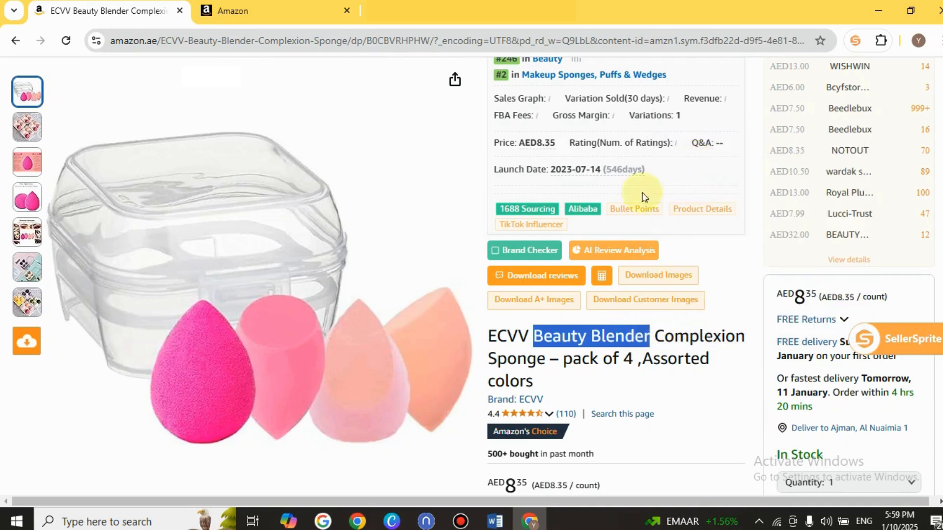
Fill the new listing's item name with the copied text "Beauty Blender" to get a product type recommendation
click(278, 11)
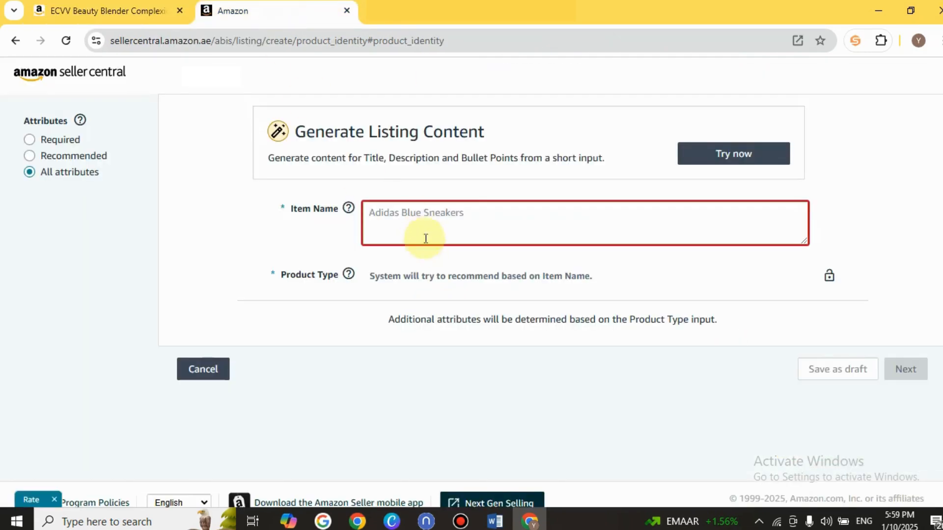
click(408, 219)
key(ctrl+v)
click(881, 244)
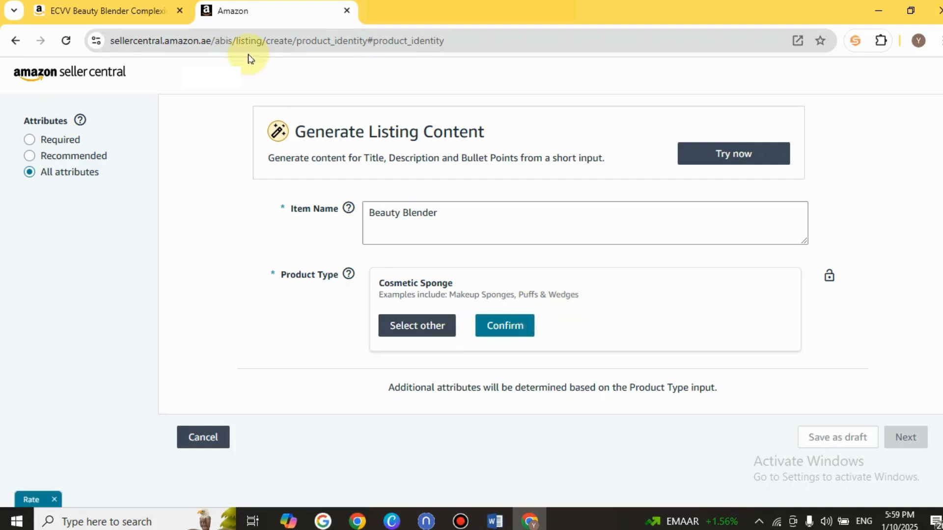
Compare the suggested product type with the reference listing's category and confirm Cosmetic Sponge
click(131, 11)
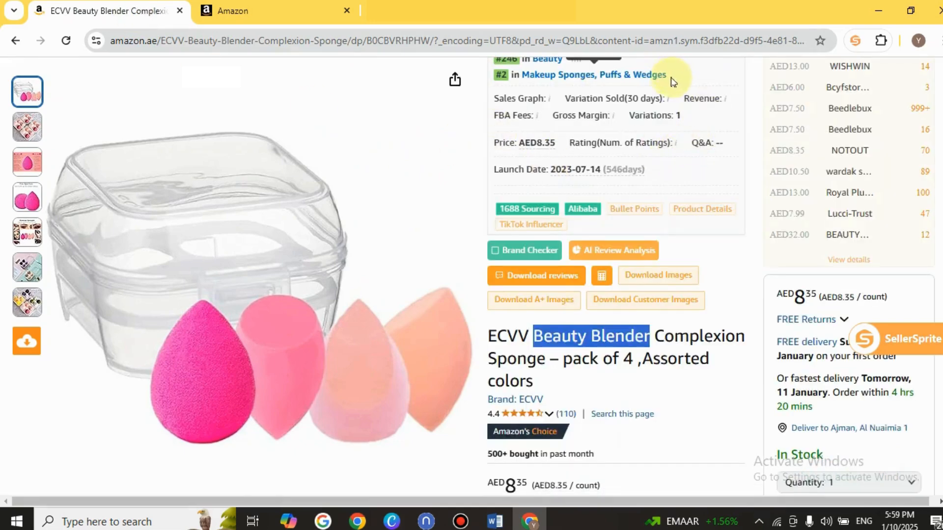
mouse_move(849, 110)
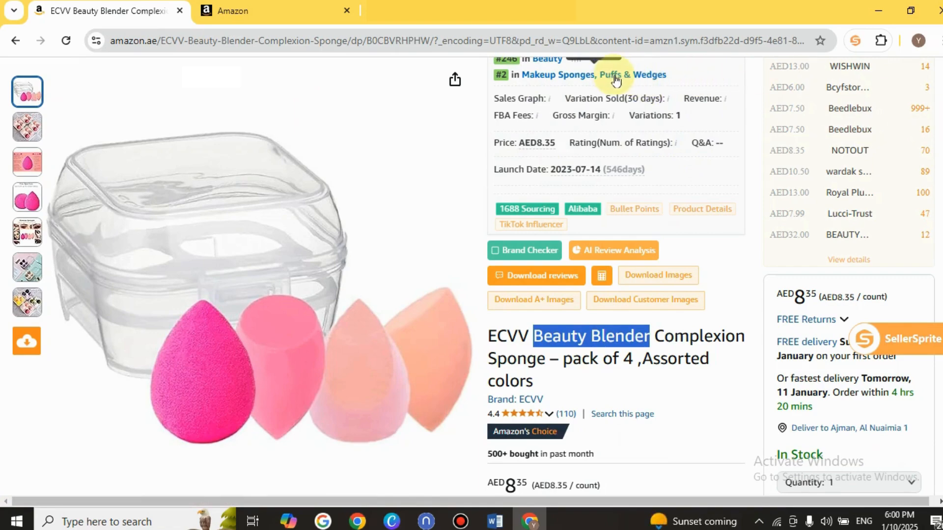
click(267, 10)
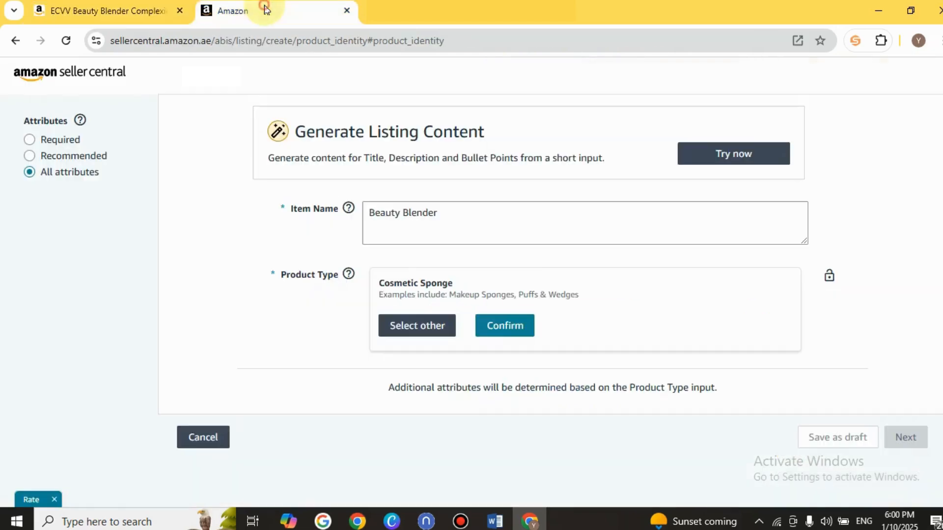
click(506, 330)
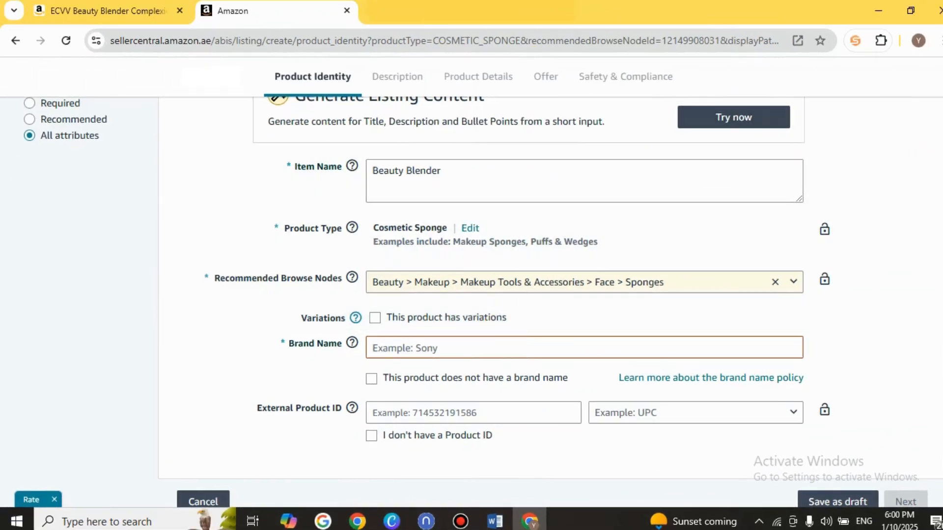
Replace the item name with the full "Gloxel Beauty Blender - Professional Makeup Sponge" title copied from the Word document
drag(942, 182, 941, 152)
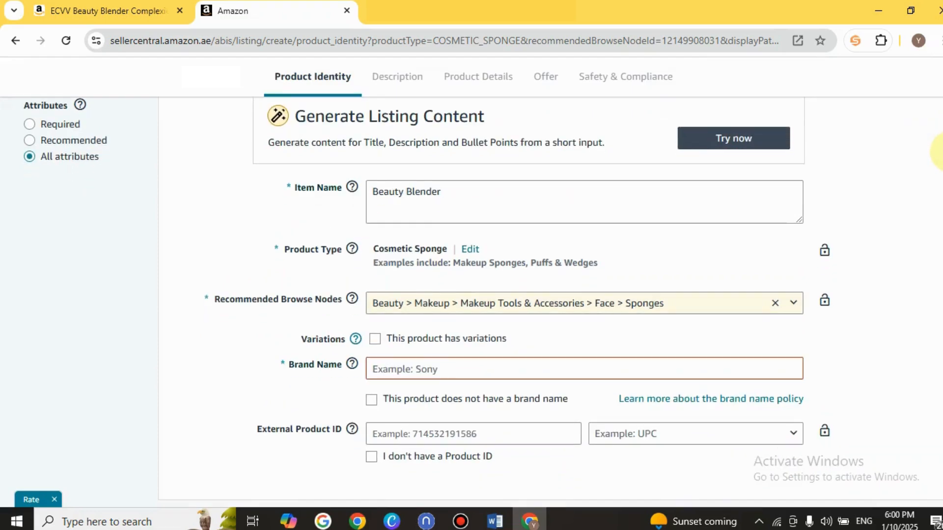
double_click(442, 193)
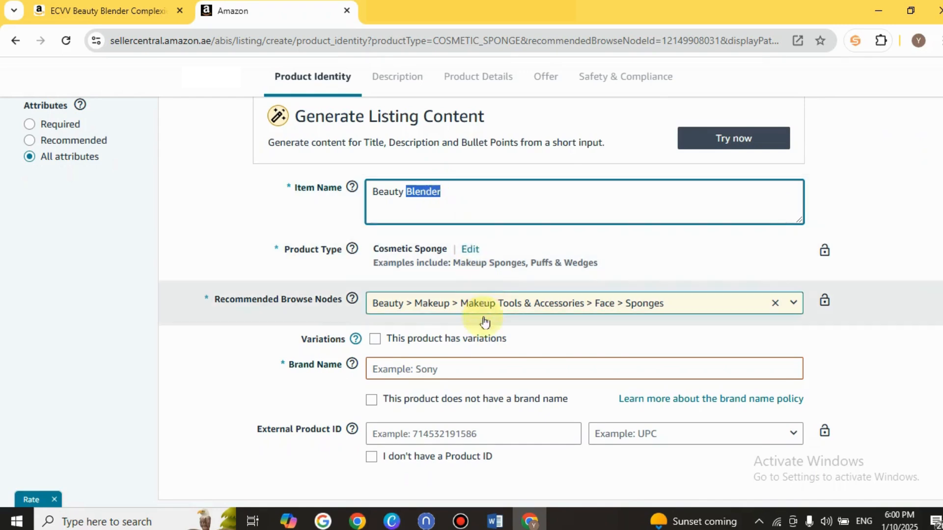
click(489, 525)
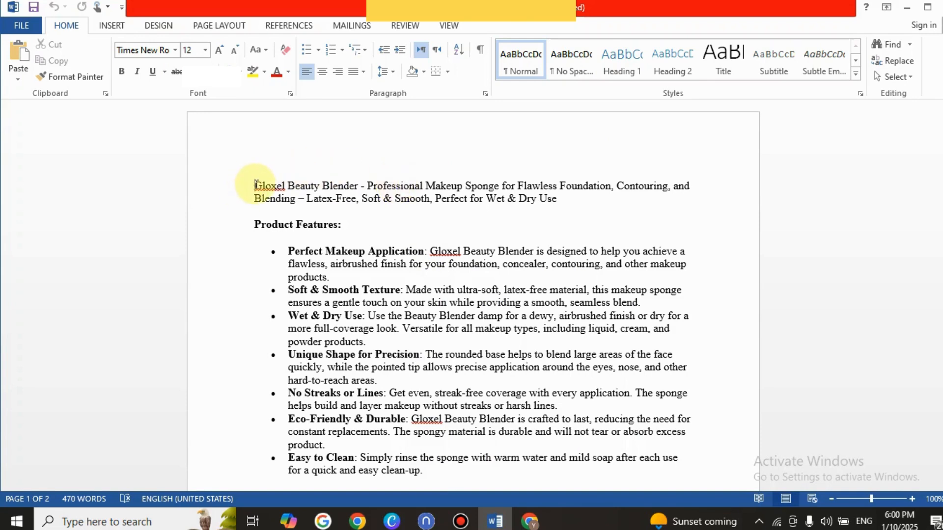
drag(255, 184, 569, 200)
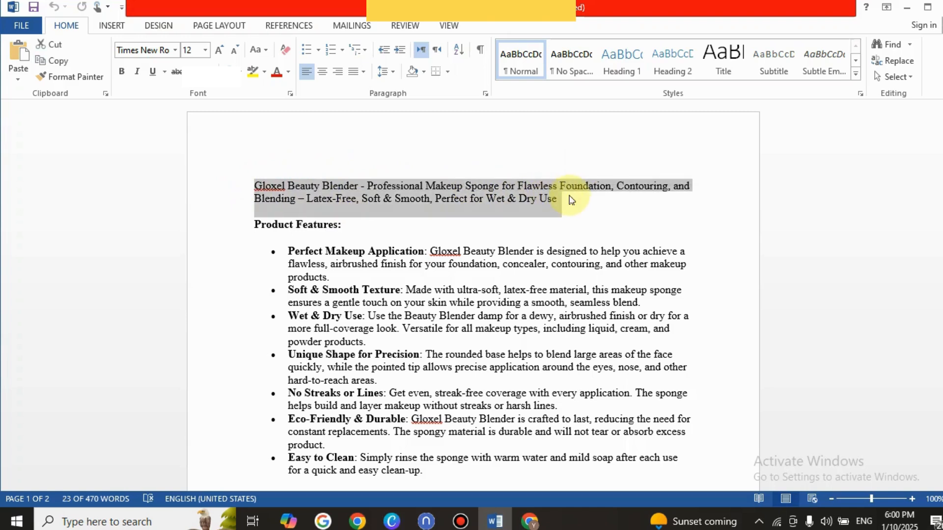
click(530, 520)
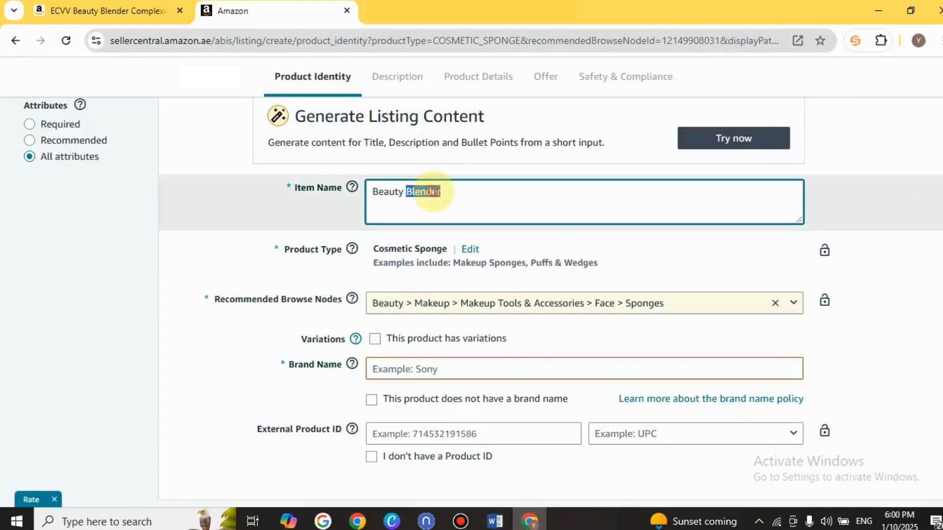
triple_click(435, 191)
key(ctrl+v)
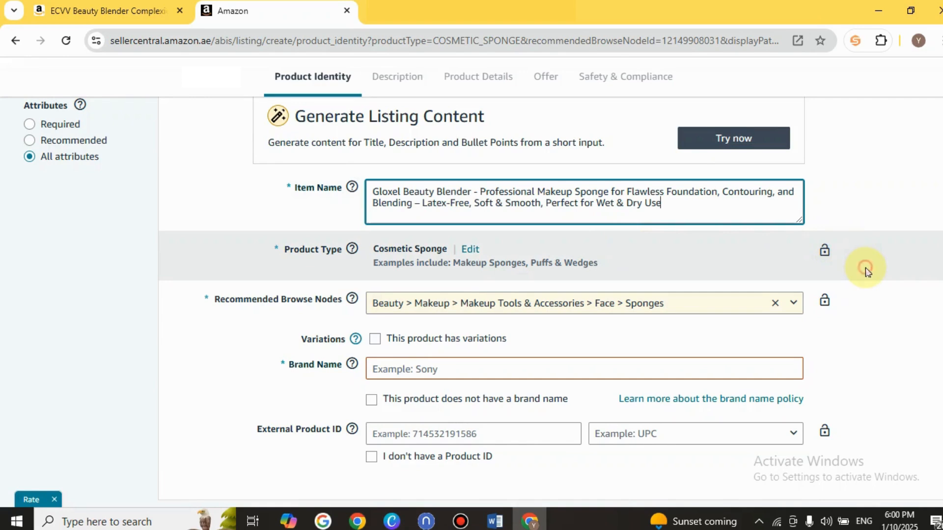
Check the options offered under Recommended Browse Nodes
click(609, 309)
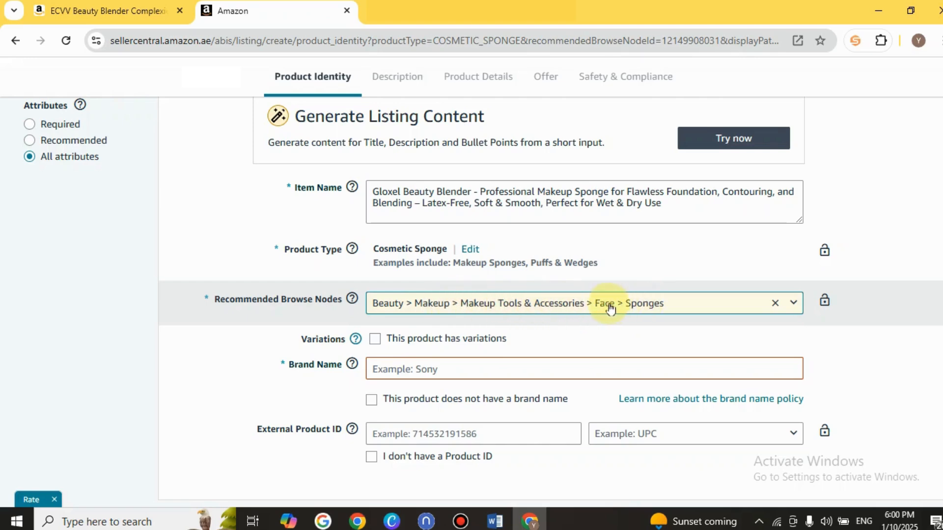
click(794, 305)
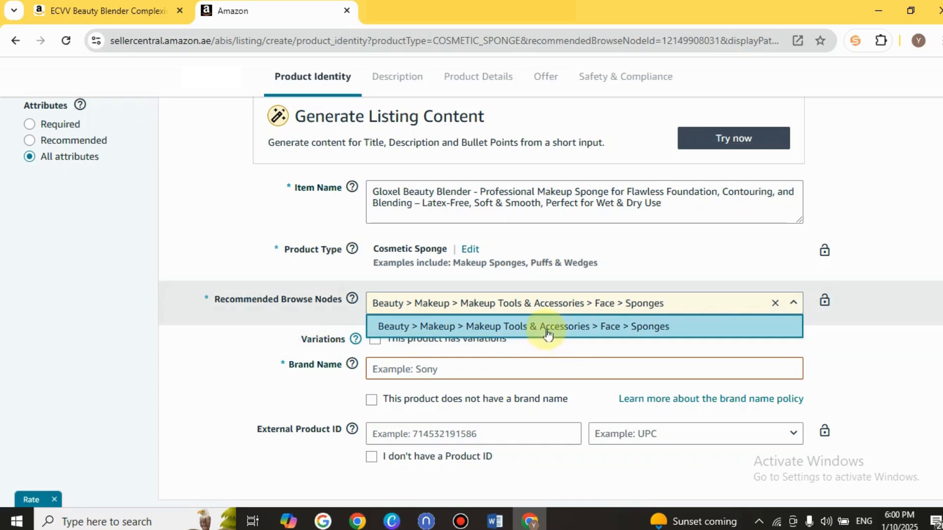
click(859, 326)
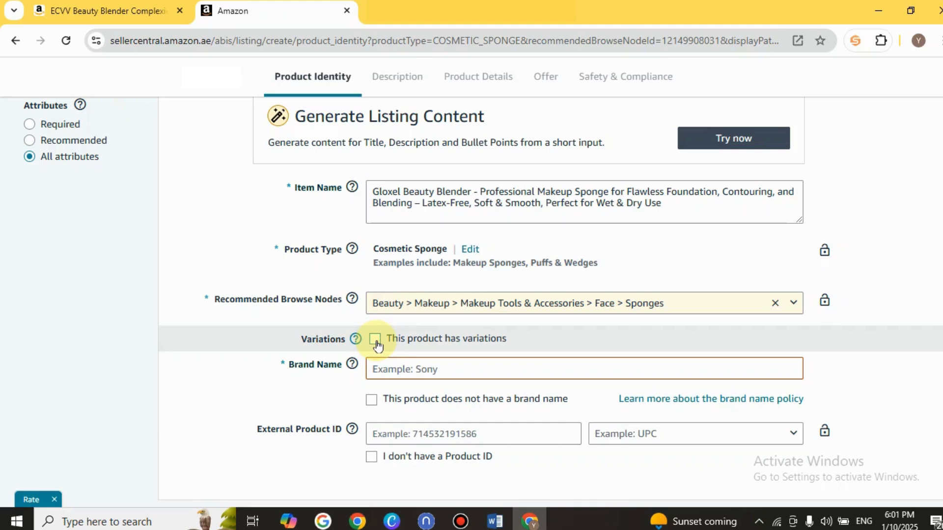
Mark the product as having variations that differ by Color and set the brand name to Gloxel
click(375, 339)
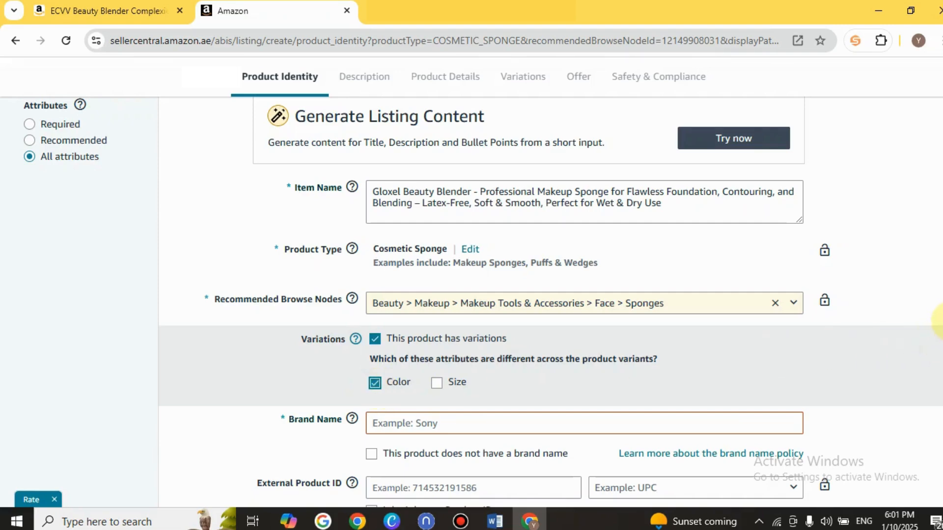
scroll(933, 314, down, 2)
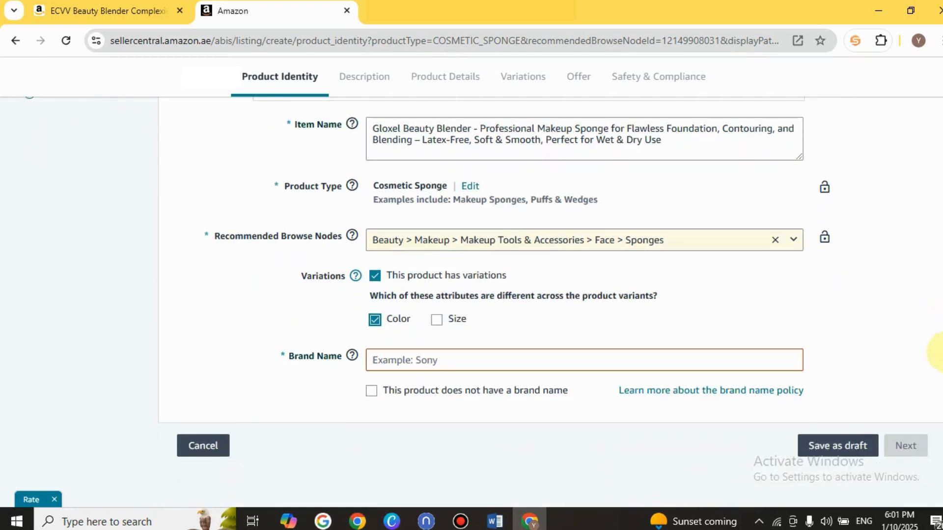
click(399, 361)
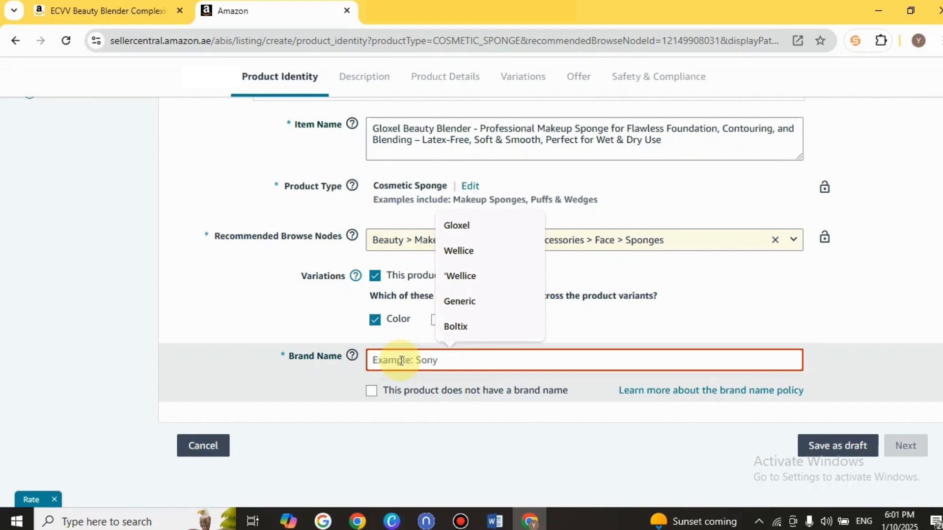
click(474, 226)
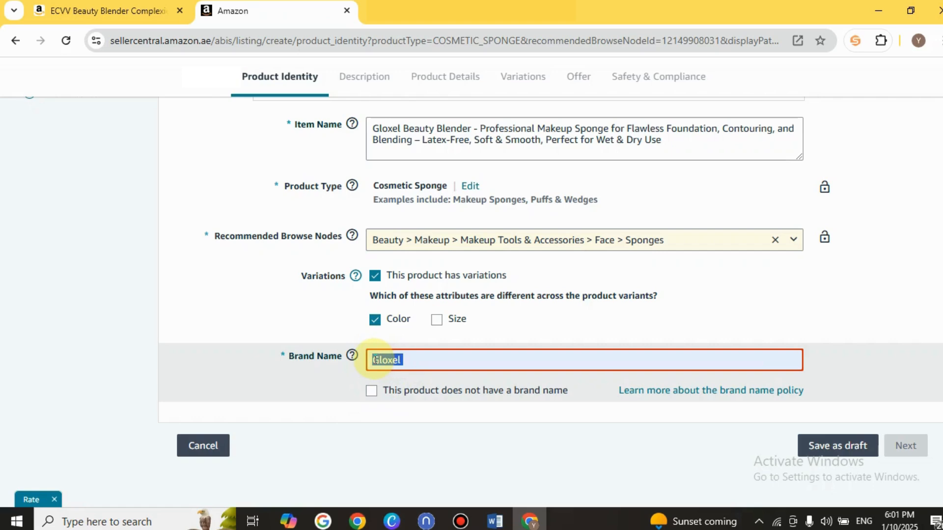
click(437, 358)
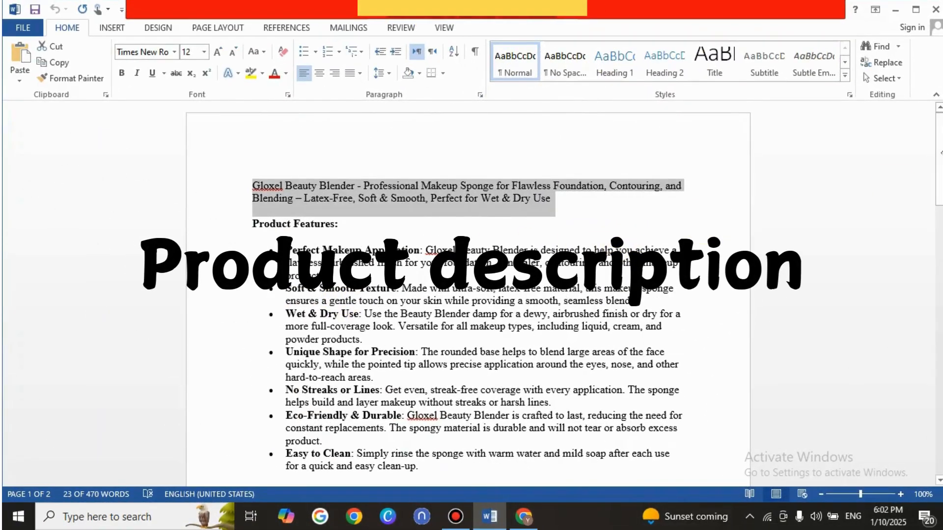
Copy the Product Description paragraphs from the Word document into the listing's Product Description field
click(940, 149)
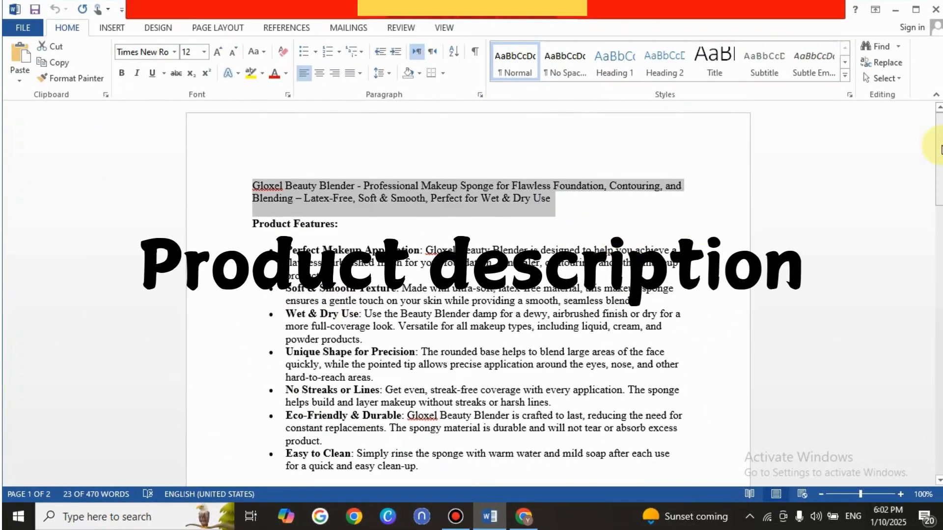
drag(940, 151, 940, 226)
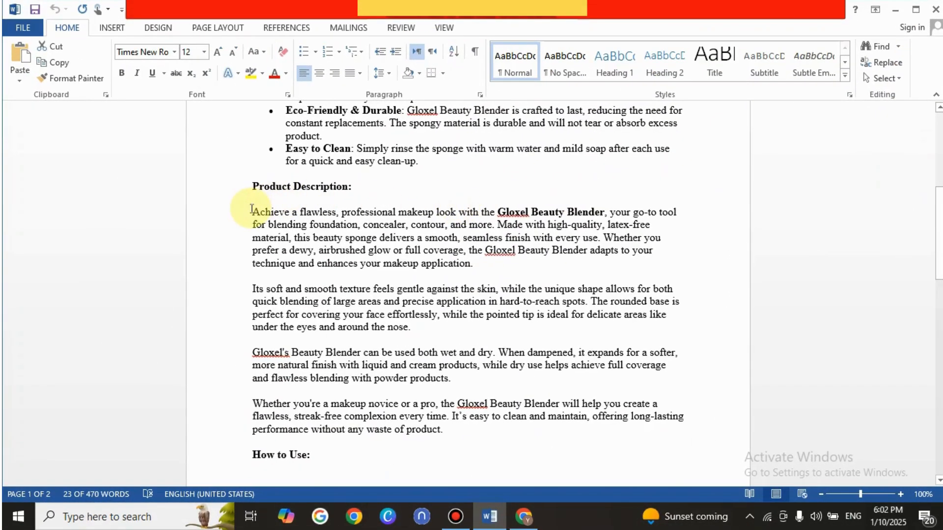
mouse_move(252, 212)
mouse_down()
mouse_move(333, 249)
mouse_move(401, 377)
mouse_move(494, 436)
mouse_move(437, 436)
mouse_move(363, 372)
mouse_move(339, 235)
mouse_move(295, 193)
mouse_move(262, 217)
mouse_up()
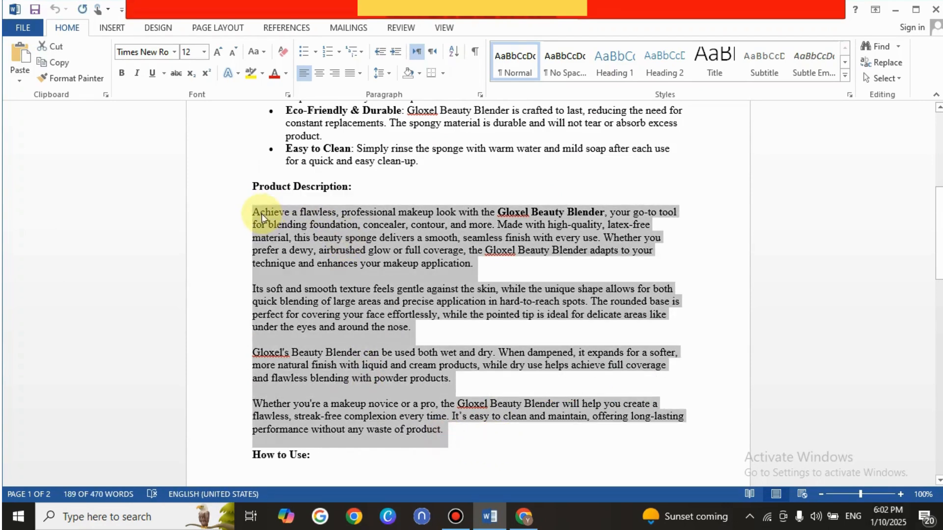
click(527, 519)
click(417, 267)
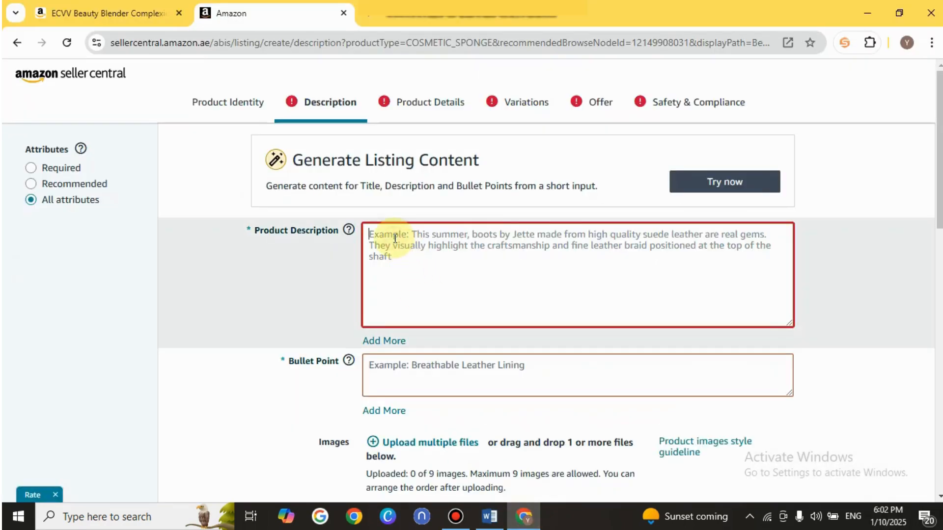
key(ctrl+v)
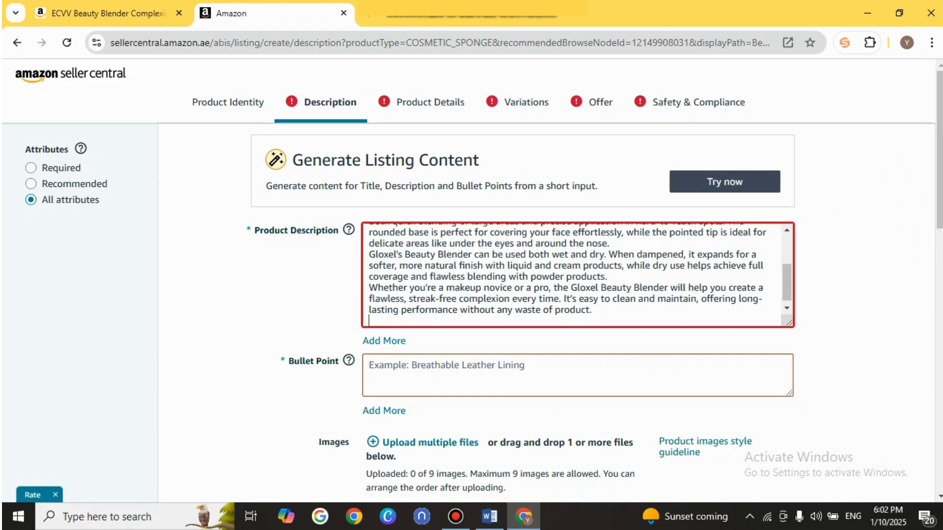
Examine the "About this item" bullet points on the ECVV reference listing as a model for the Bullet Point field
drag(938, 217, 940, 256)
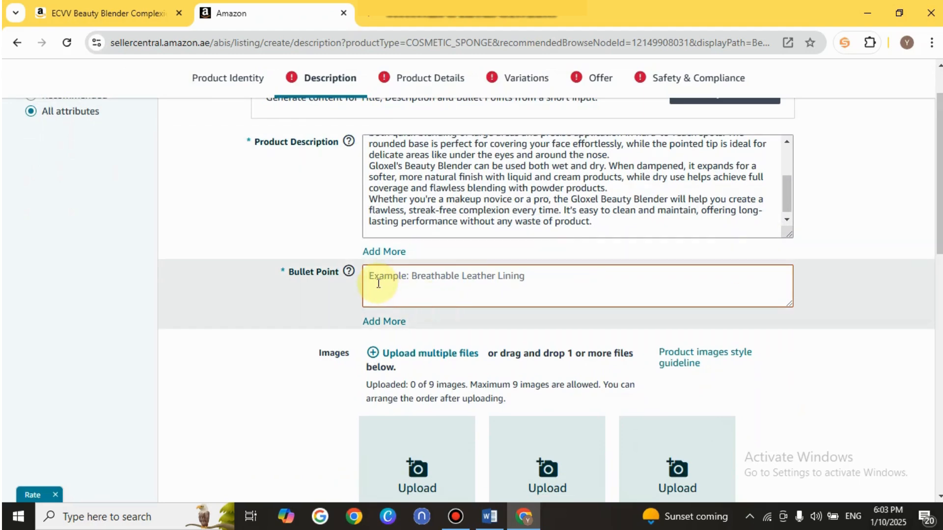
click(92, 12)
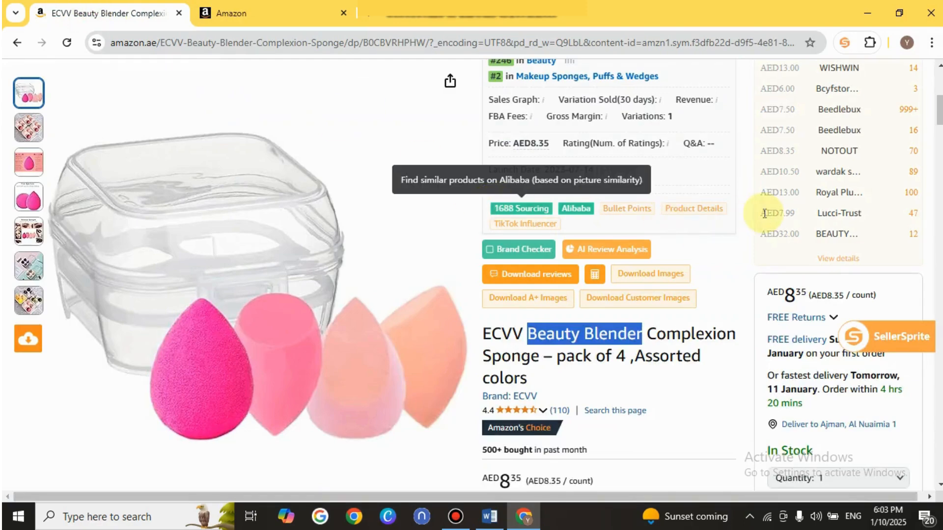
drag(939, 126, 939, 172)
drag(494, 173, 600, 456)
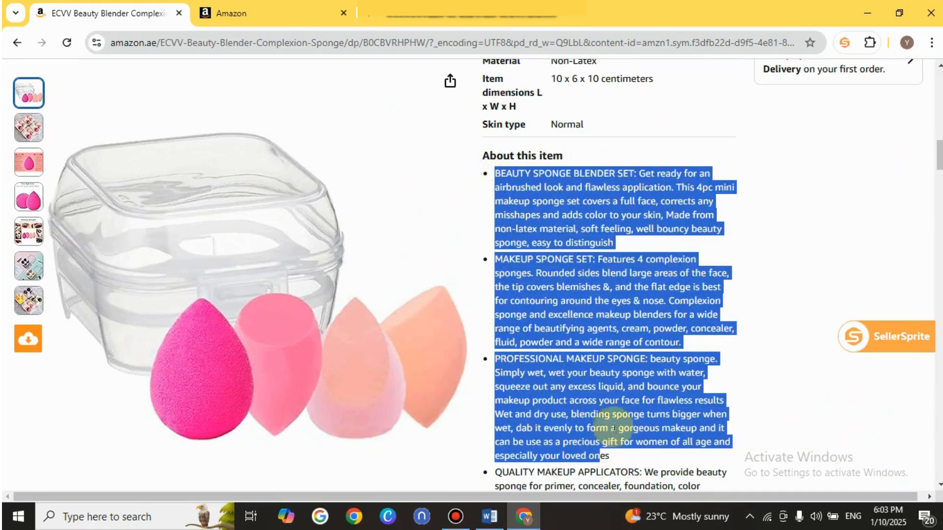
click(648, 296)
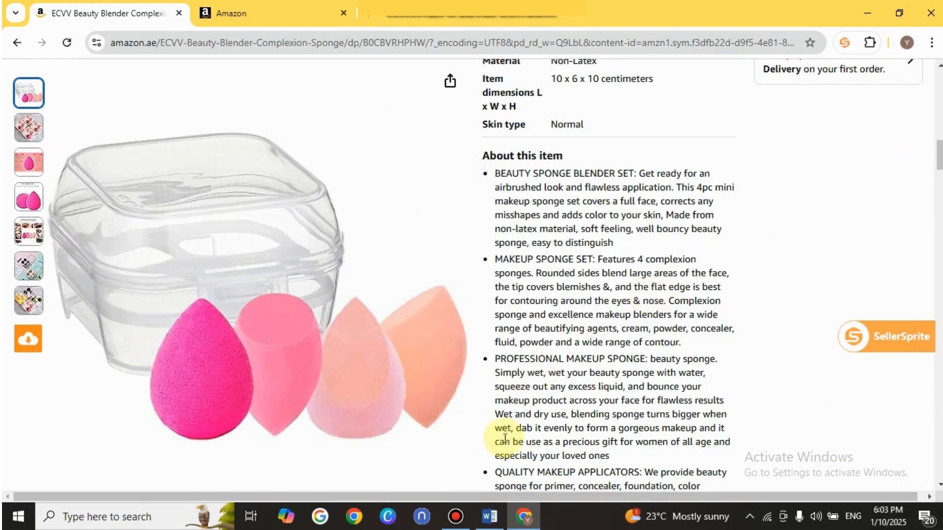
Copy the "Perfect Makeup Application" feature from the Word document into the listing's first bullet point
click(489, 516)
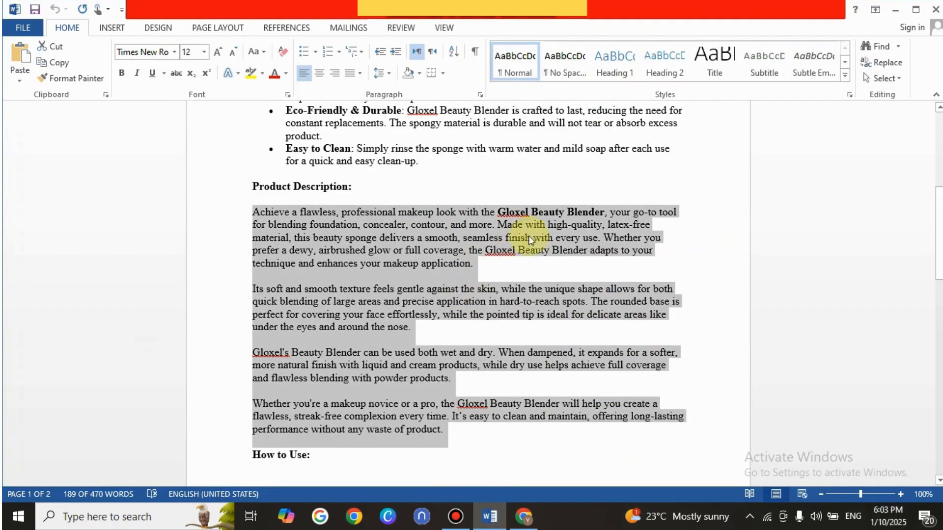
drag(940, 222, 939, 172)
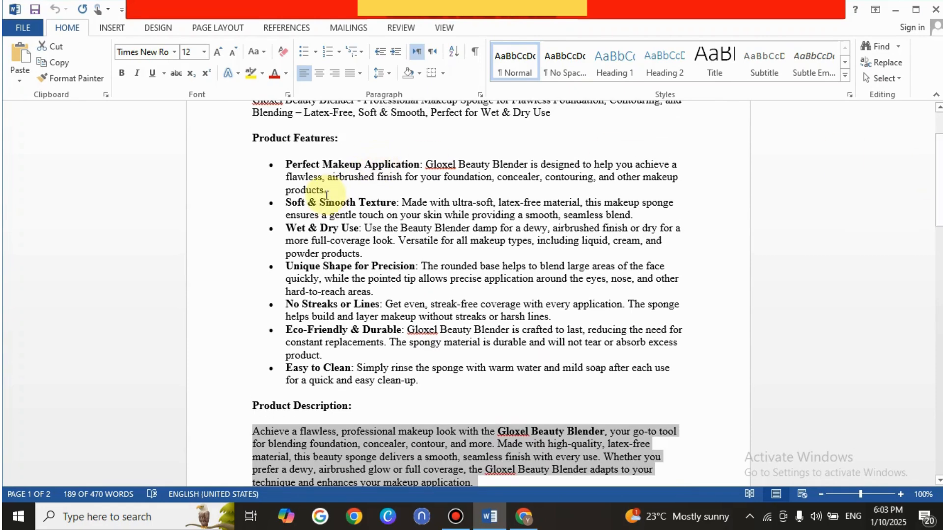
drag(327, 196, 283, 169)
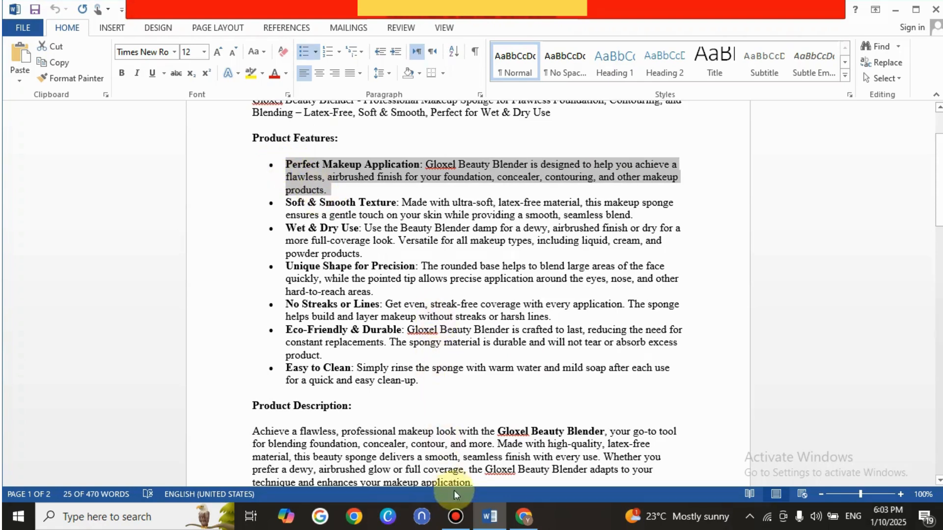
mouse_move(524, 520)
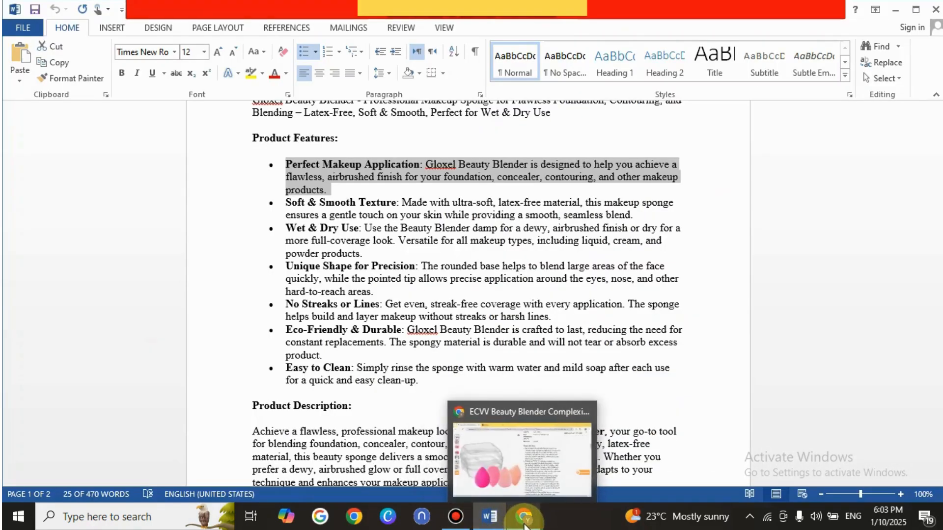
click(524, 526)
click(241, 19)
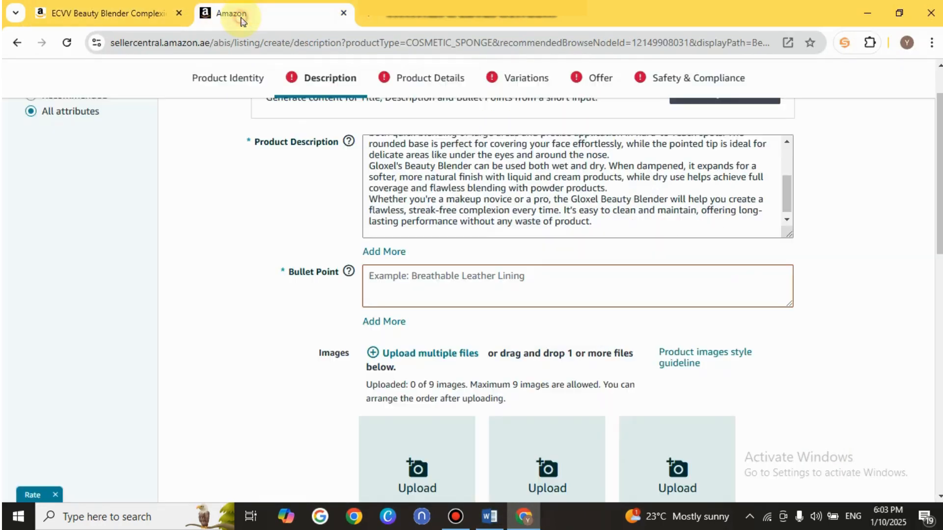
click(386, 275)
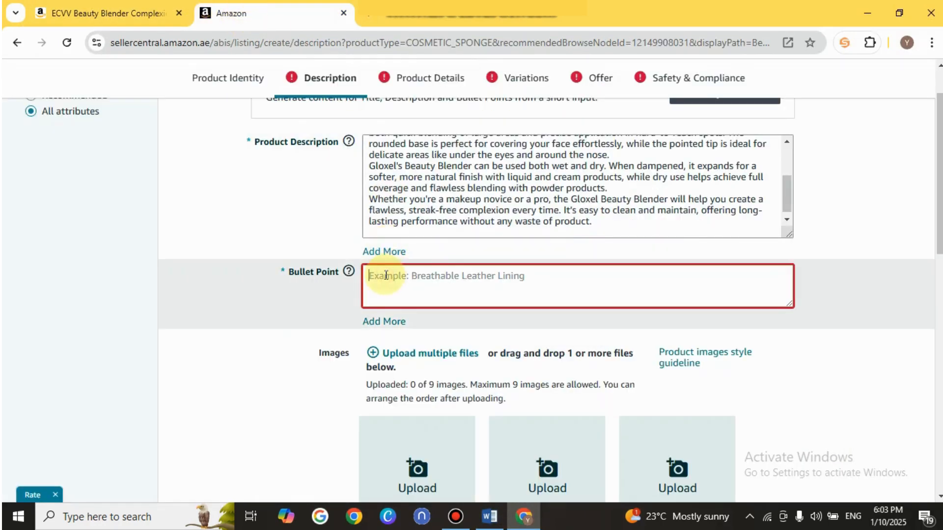
text(•	Perfect Makeup Application: Gloxel Beauty Blender is designed to help you achieve a flawless, airbrushed finish for your foundation, concealer, contouring, and other makeup products.)
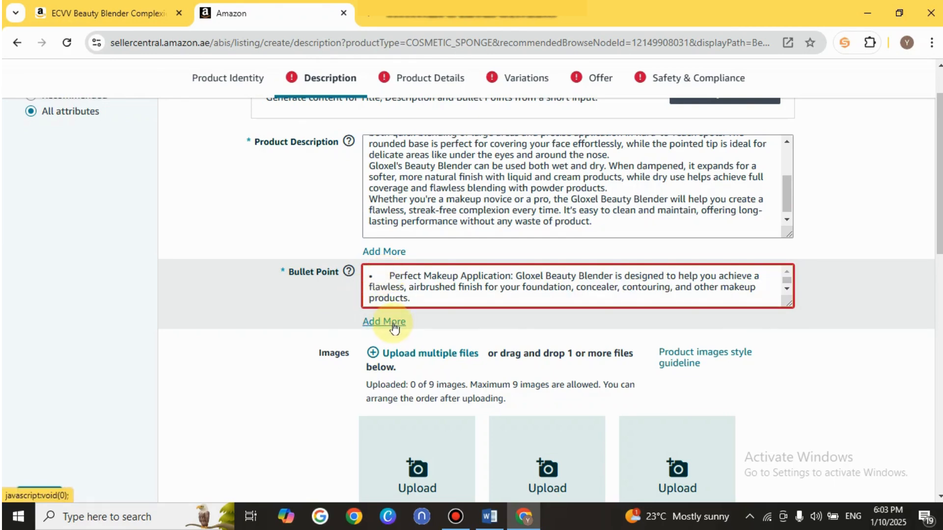
click(380, 276)
Add a second bullet point and fill it with the "Soft & Smooth Texture" feature from the Word document
click(390, 323)
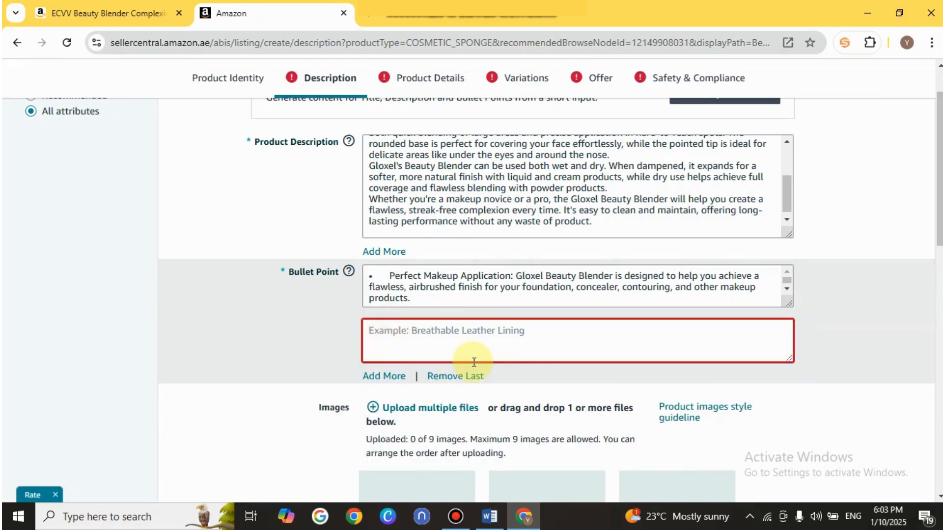
click(490, 517)
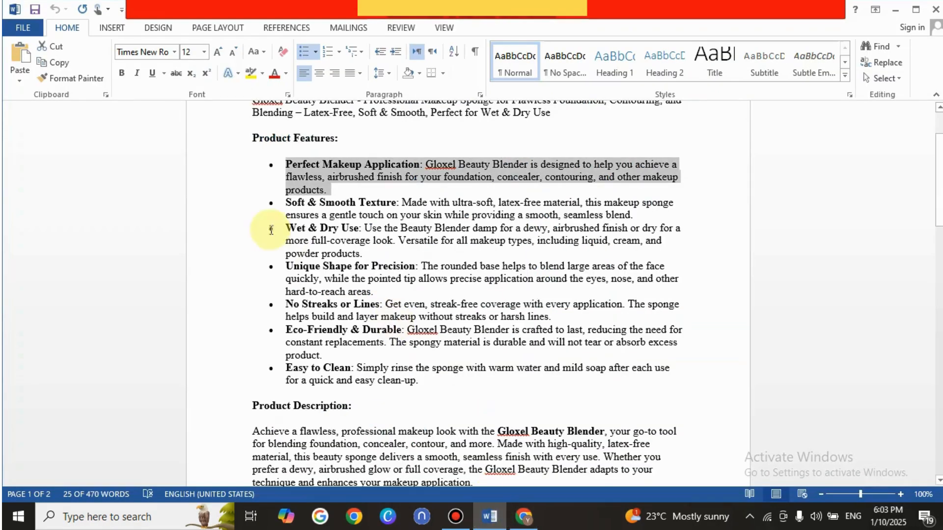
drag(285, 203, 632, 212)
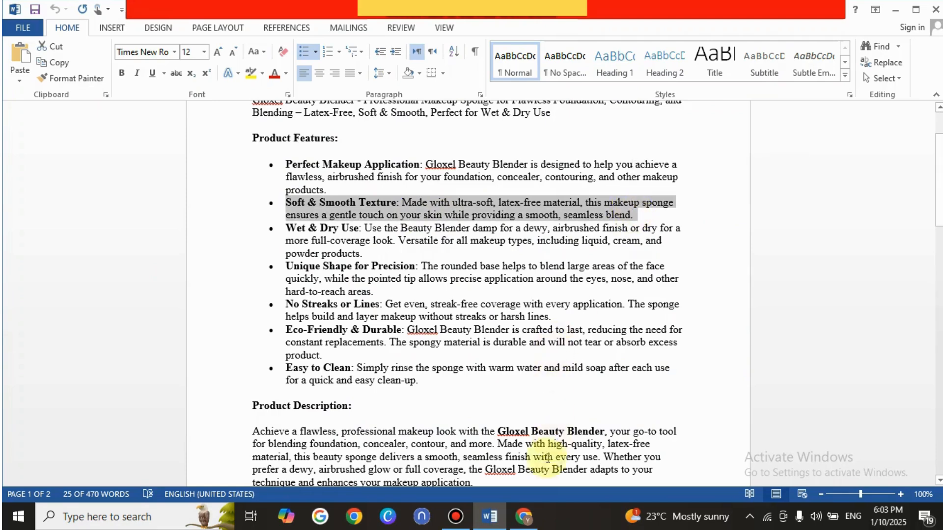
click(524, 517)
click(409, 336)
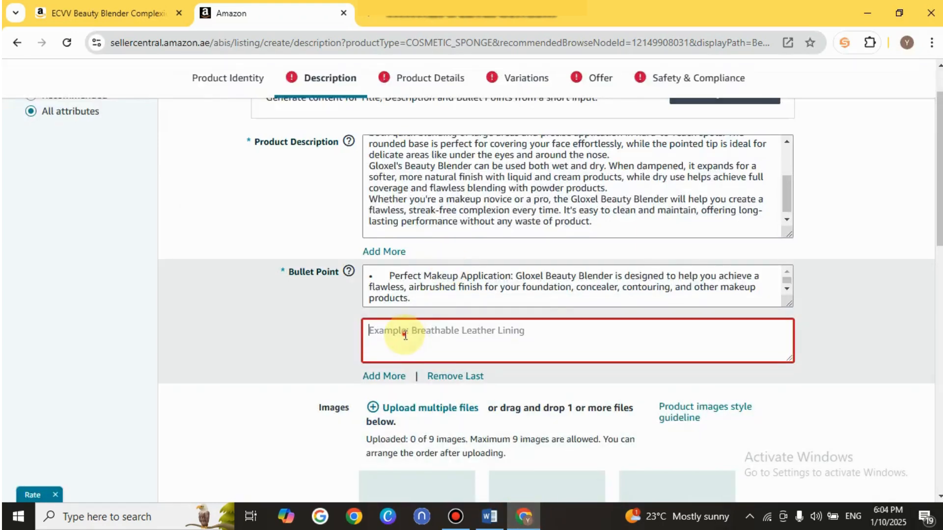
text(•	Soft & Smooth Texture: Made with ultra-soft, latex-free material, this makeup sponge ensures a gentle touch on your skin while providing a smooth, seamless blend.)
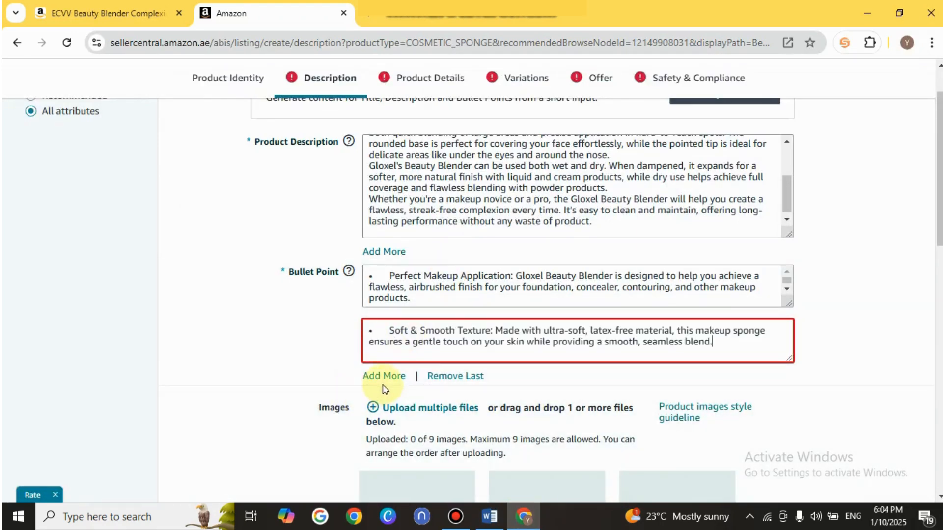
Add a third bullet point and fill it with the "Wet & Dry Use" feature from the Word document
click(393, 378)
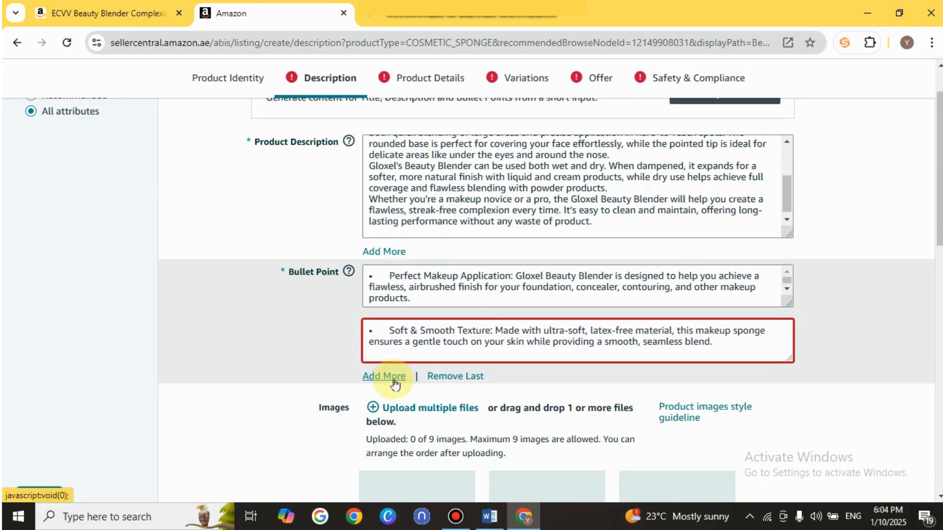
click(491, 524)
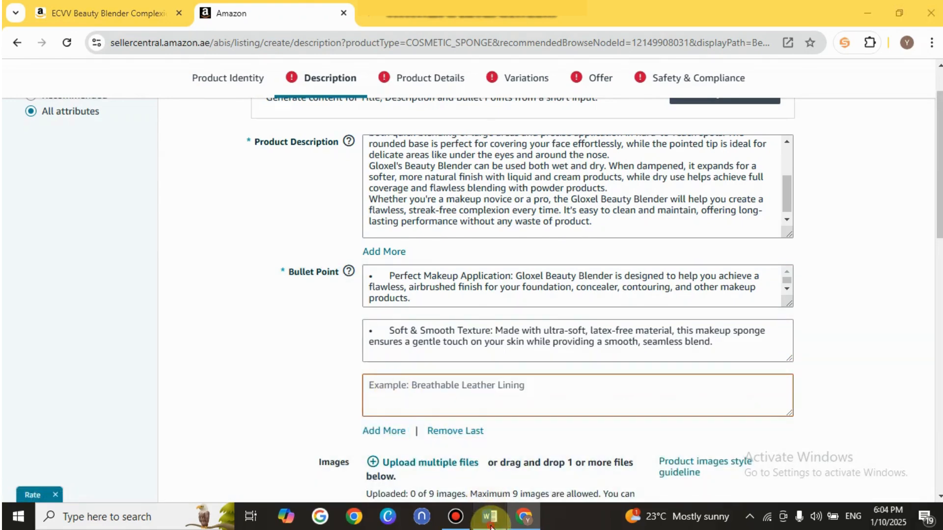
drag(285, 228, 462, 256)
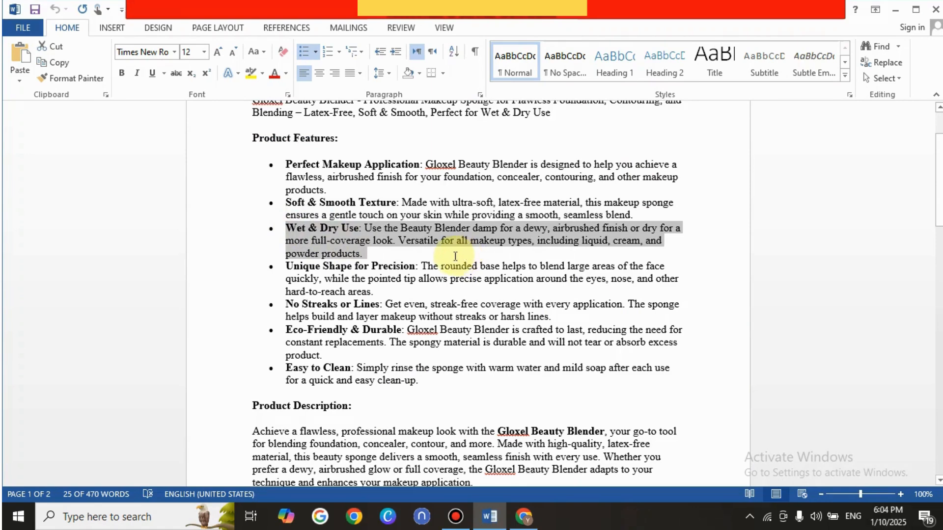
click(524, 516)
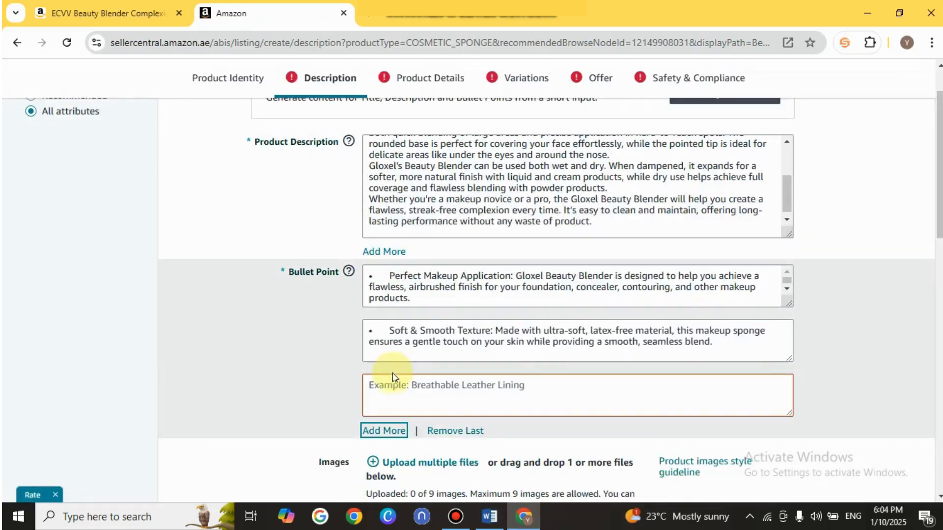
click(393, 387)
text(•	Wet & Dry Use: Use the Beauty Blender damp for a dewy, airbrushed finish or dry for a more full-coverage look. Versatile for all makeup types, including liquid, cream, and powder products.)
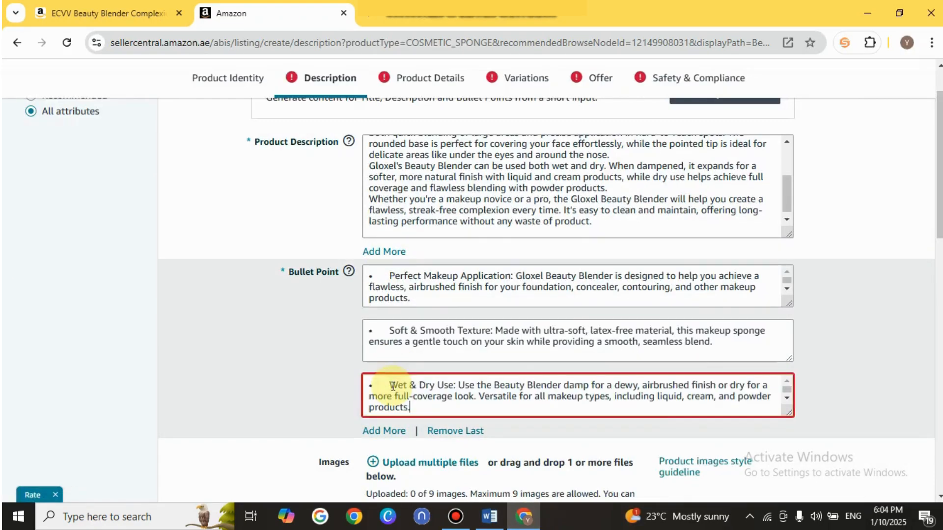
click(295, 383)
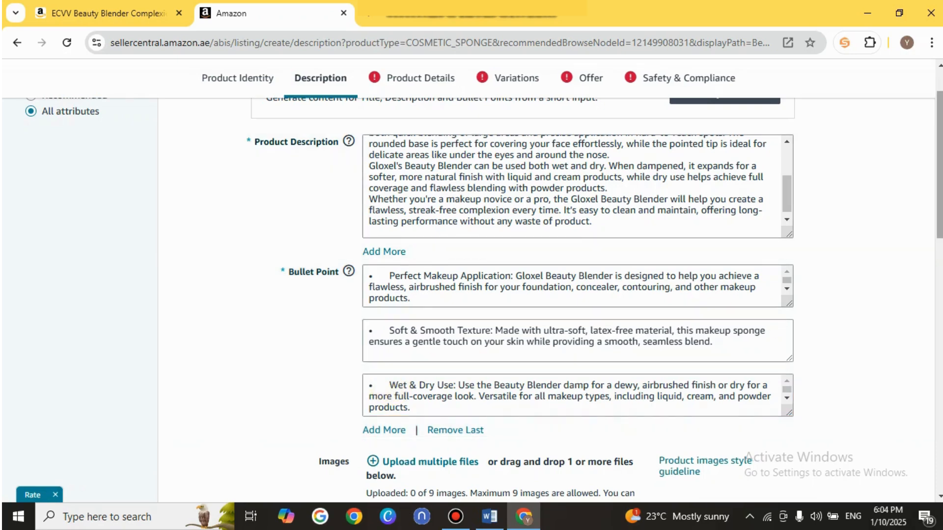
scroll(938, 270, down, 3)
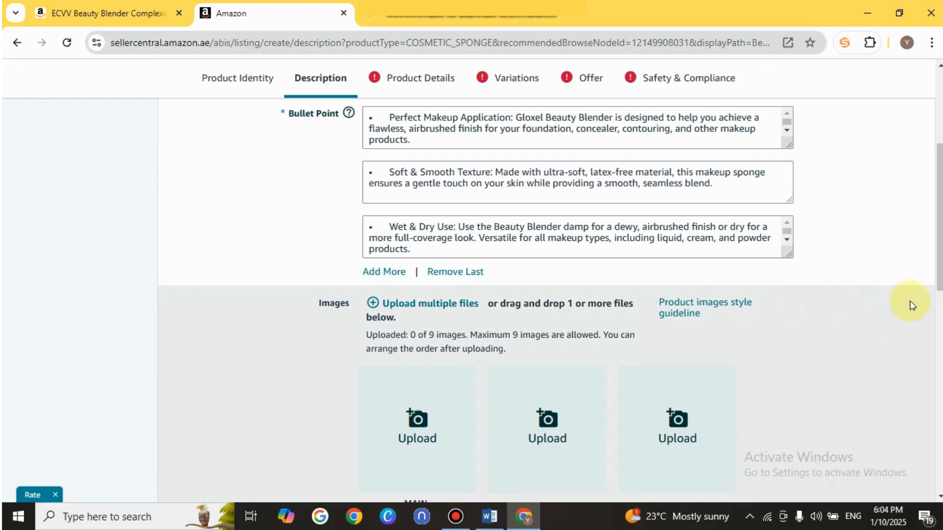
scroll(938, 273, up, 4)
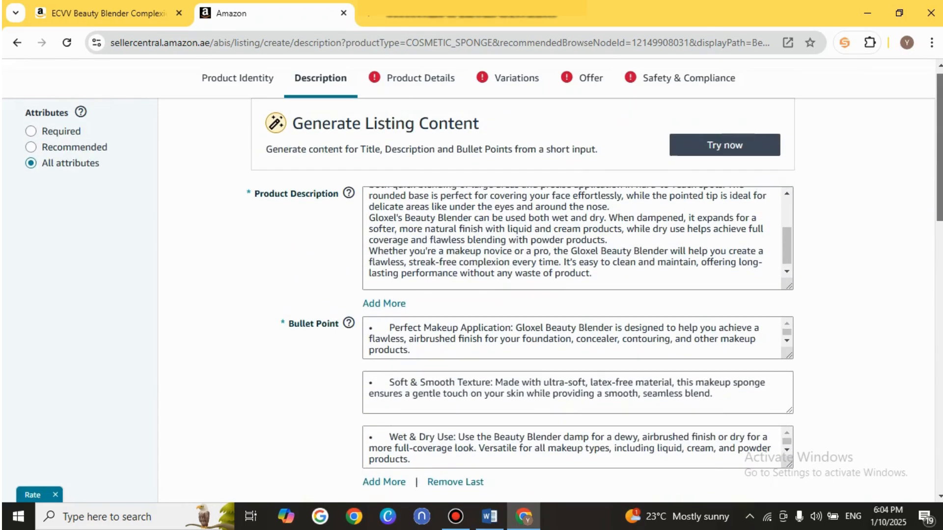
scroll(939, 268, down, 4)
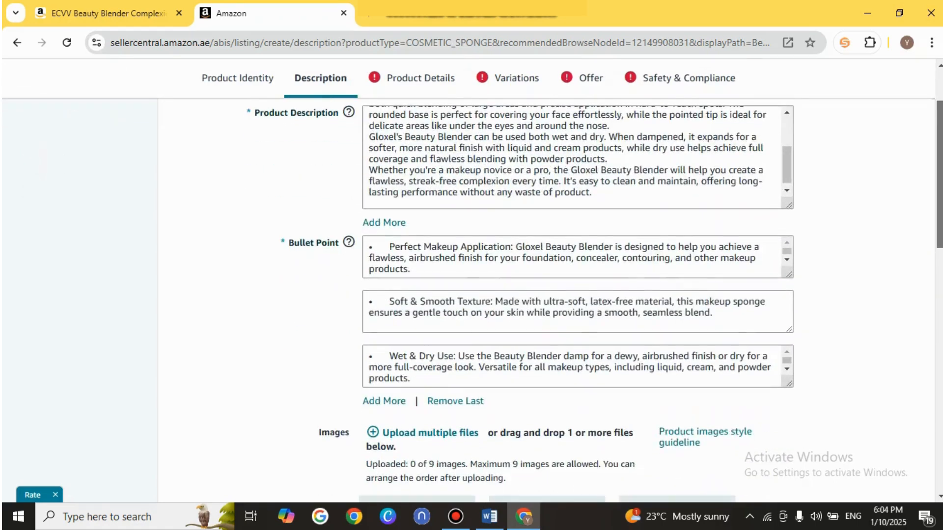
Upload the pink sponge image "download (1)" from the Desktop as the listing's main image
scroll(939, 274, down, 3)
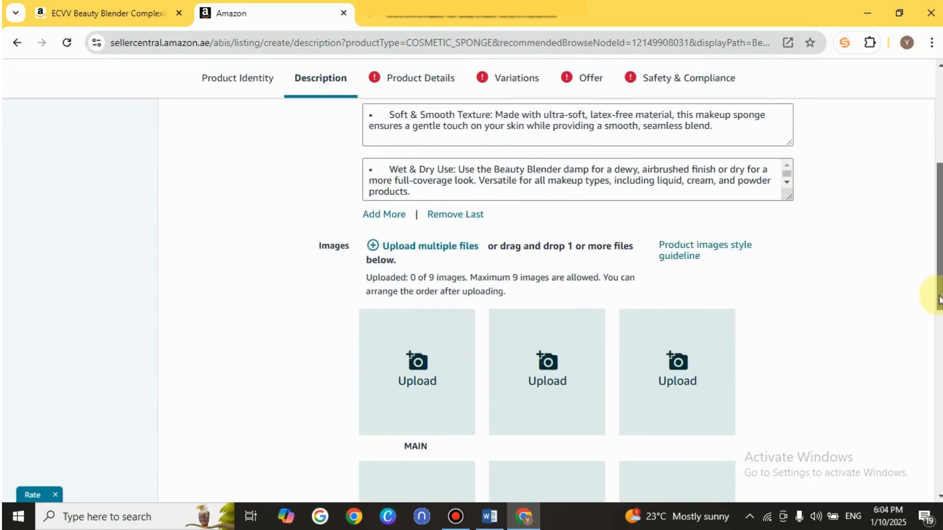
drag(937, 318, 929, 343)
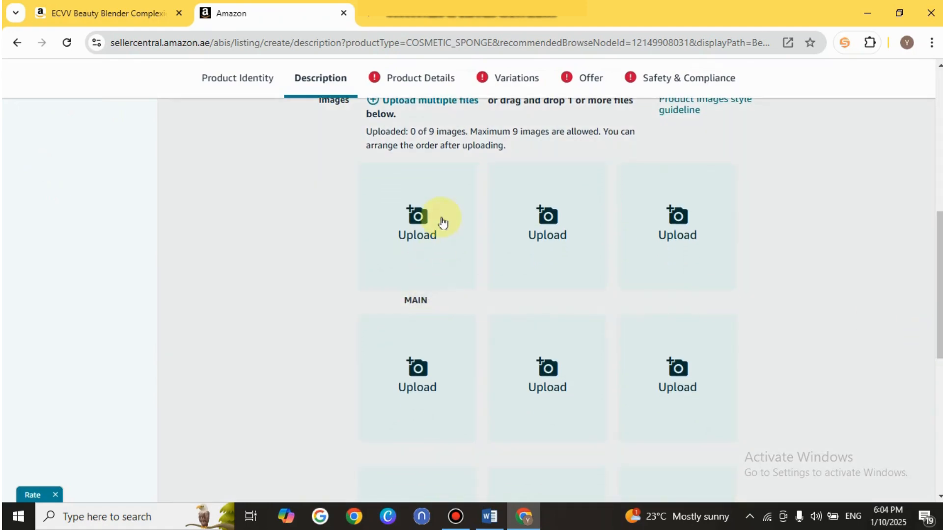
click(430, 226)
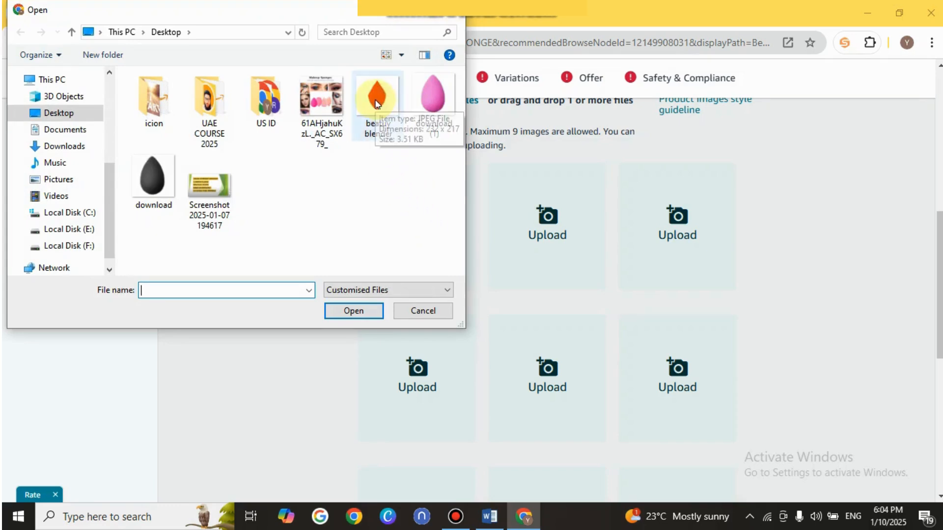
click(435, 106)
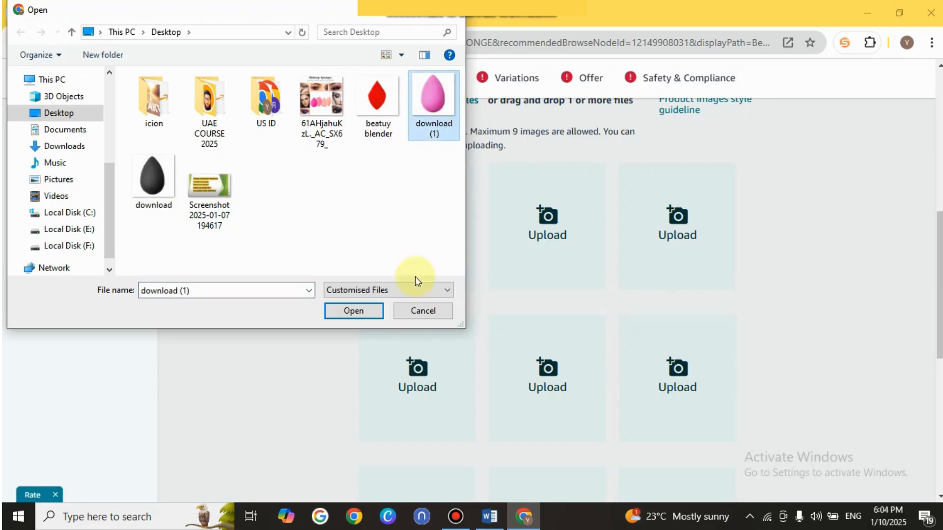
click(354, 316)
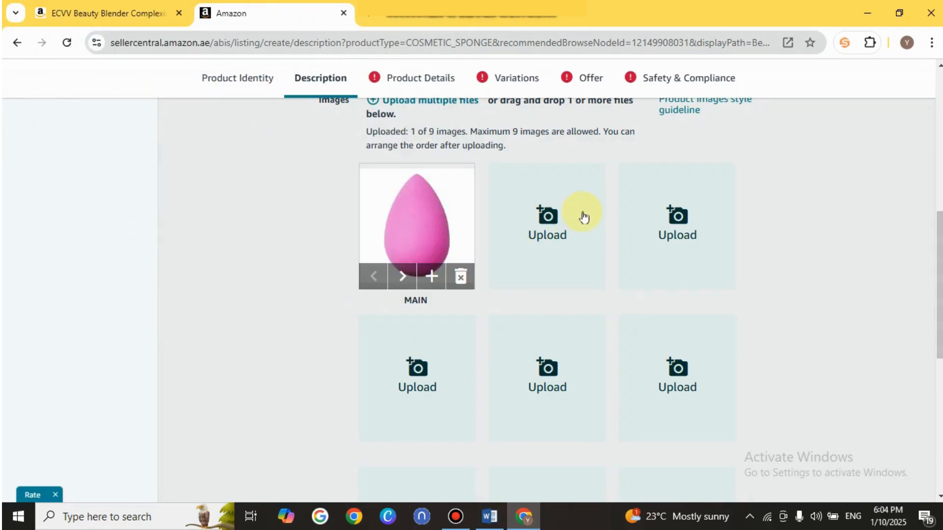
Upload the red "beatuy blender" image to the second image slot and the black "download" image to the third
click(547, 217)
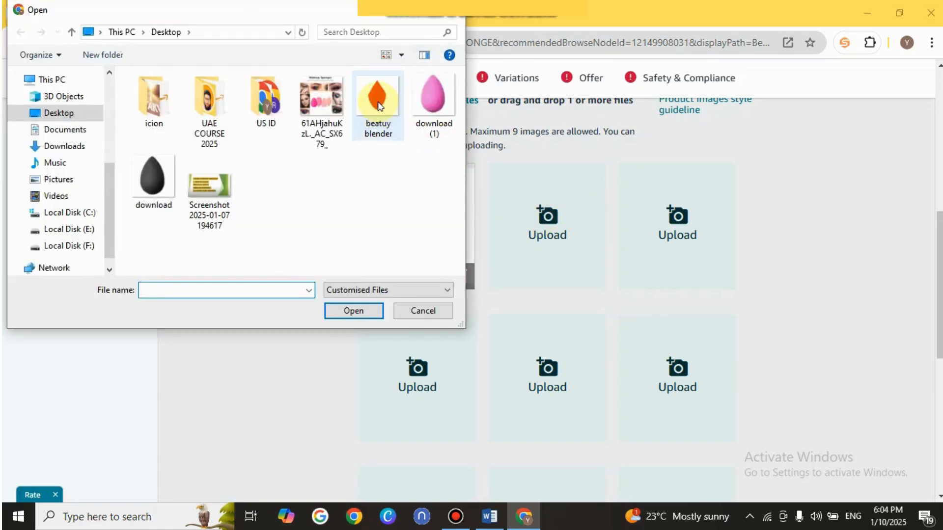
click(378, 106)
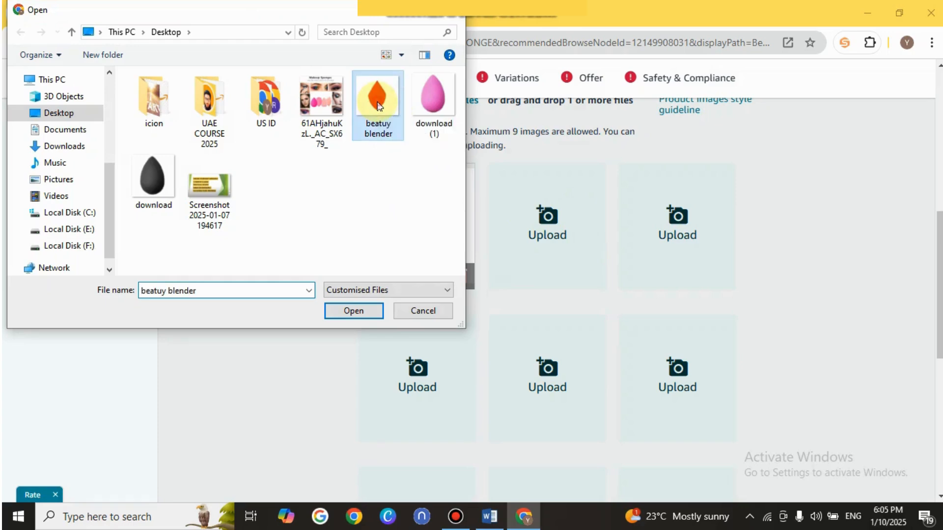
click(357, 310)
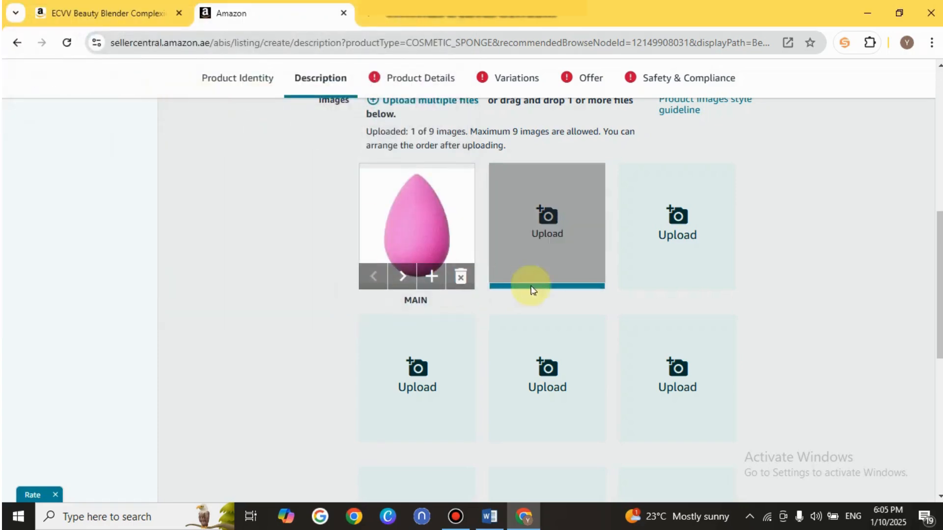
click(659, 246)
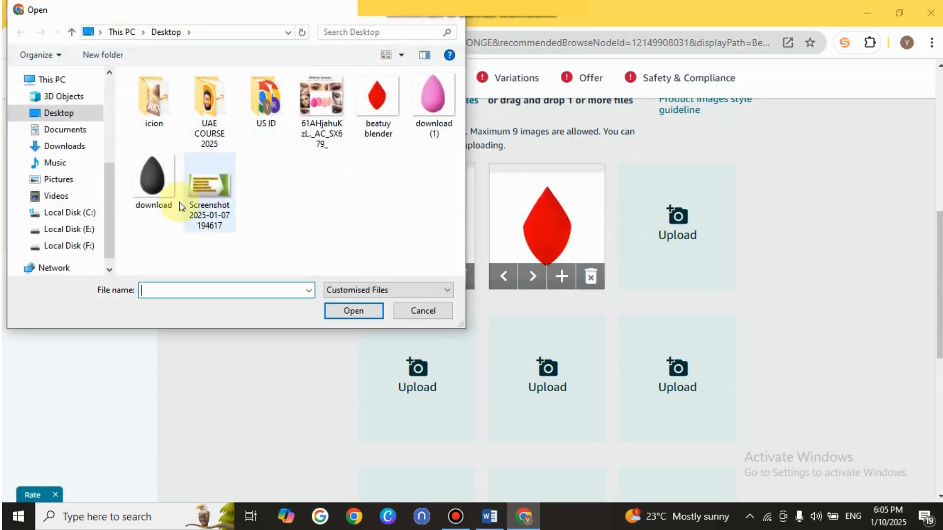
click(152, 181)
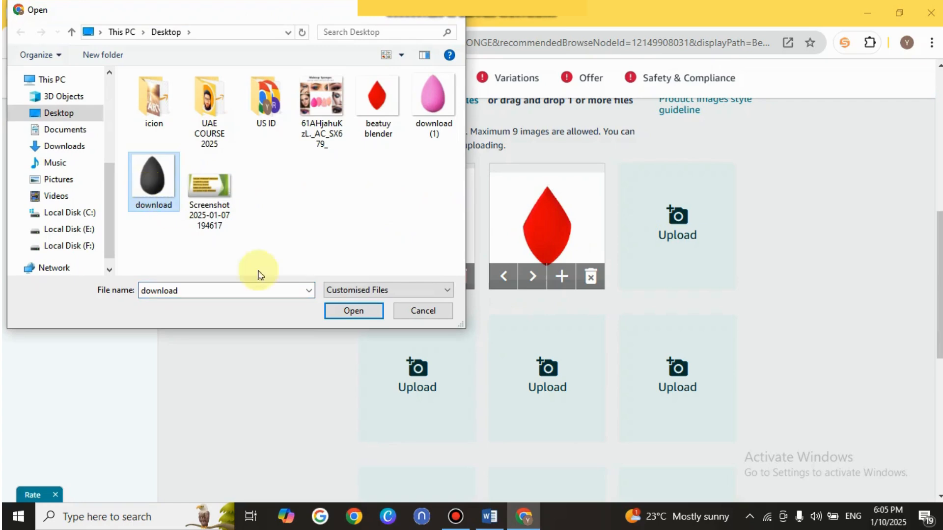
click(353, 316)
Upload the makeup sponges collage image "61AHjahuKzL._AC_SX679_" to the fourth image slot
click(414, 386)
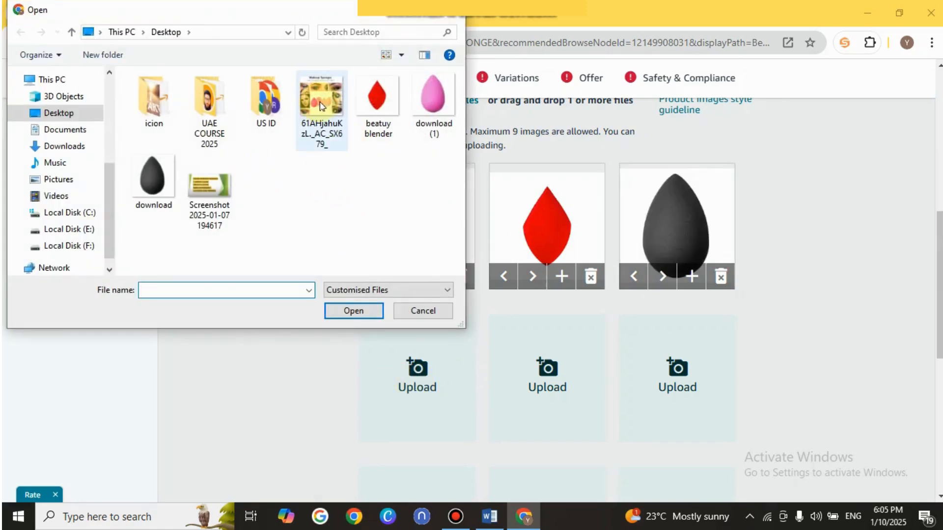
click(320, 106)
click(345, 313)
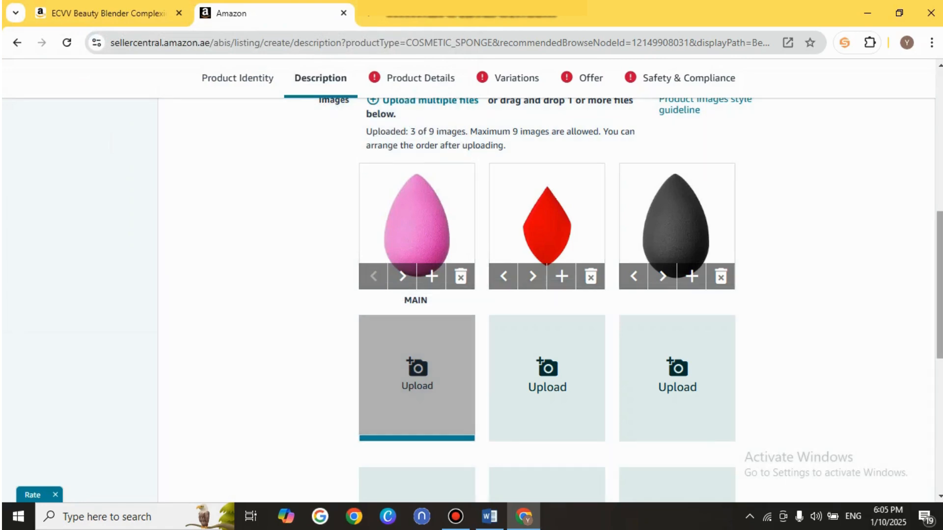
Go to the listing's Product Details section and set the Target Audience Keyword to Girls
scroll(934, 294, down, 5)
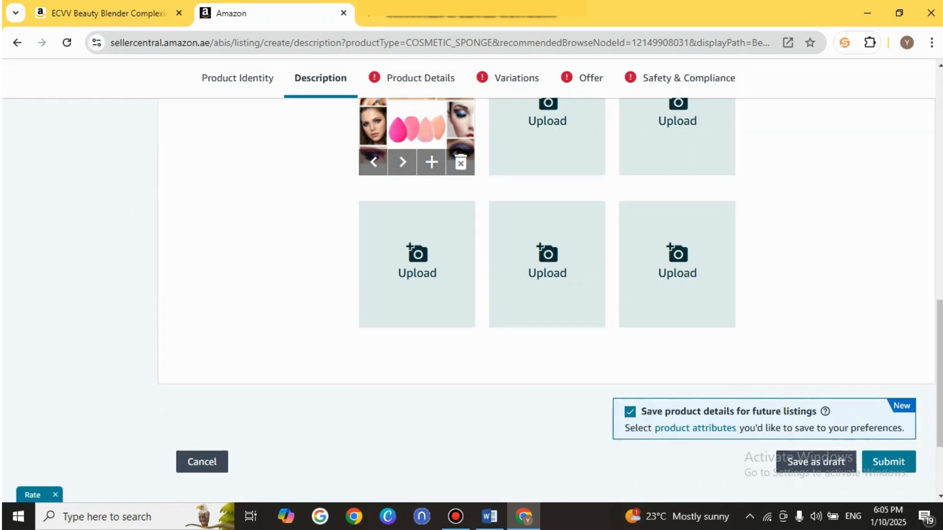
drag(938, 319, 929, 156)
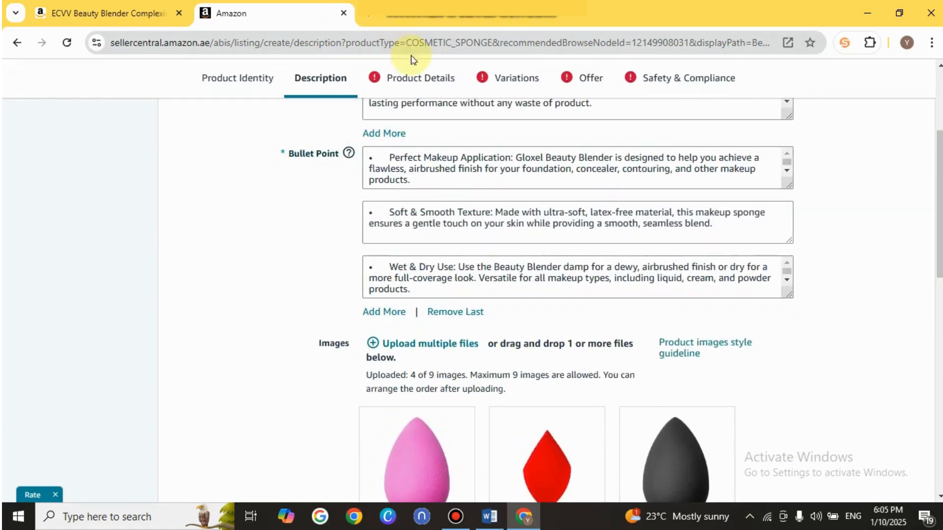
click(415, 77)
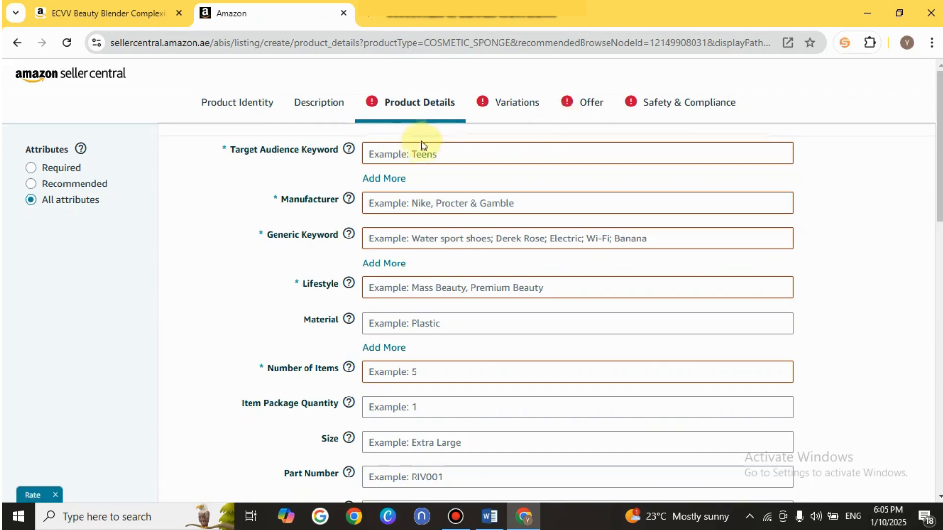
click(413, 155)
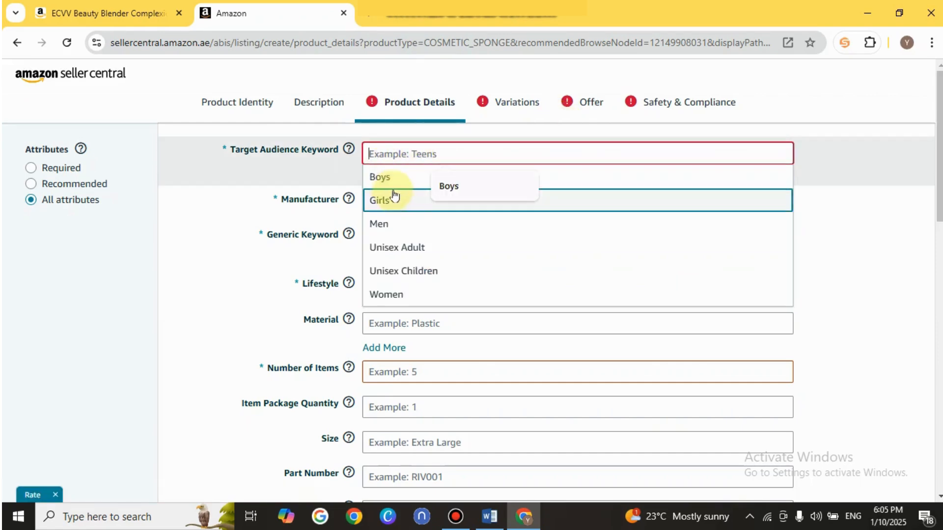
click(405, 203)
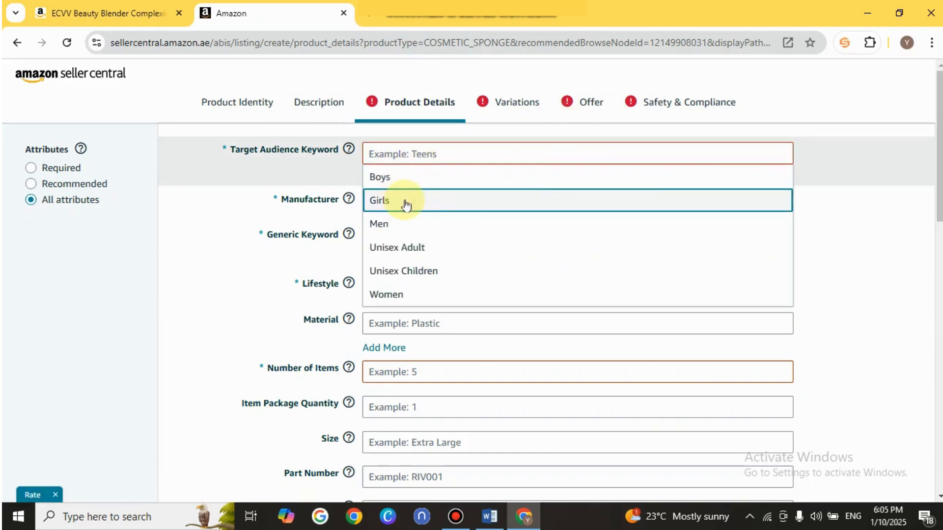
Check the brand name on the ECVV reference listing and enter Gloxel as the new listing's manufacturer
click(395, 203)
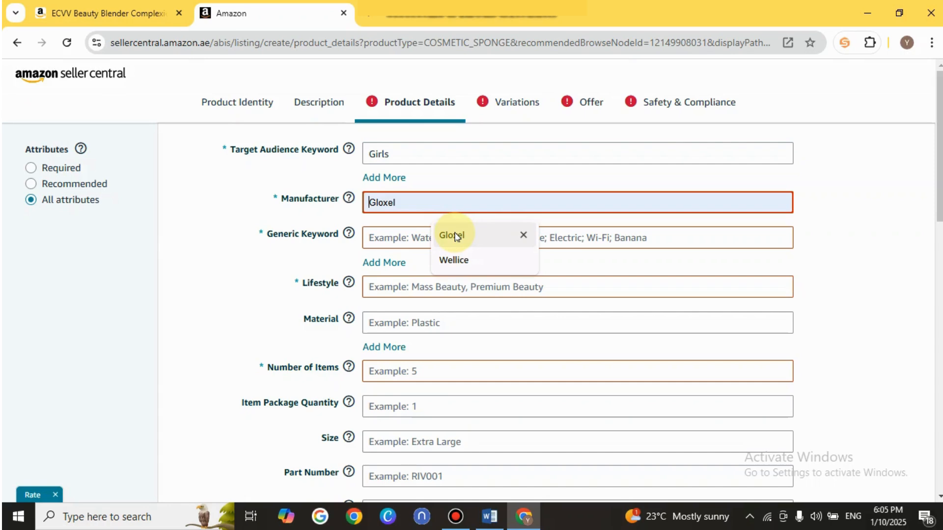
click(86, 13)
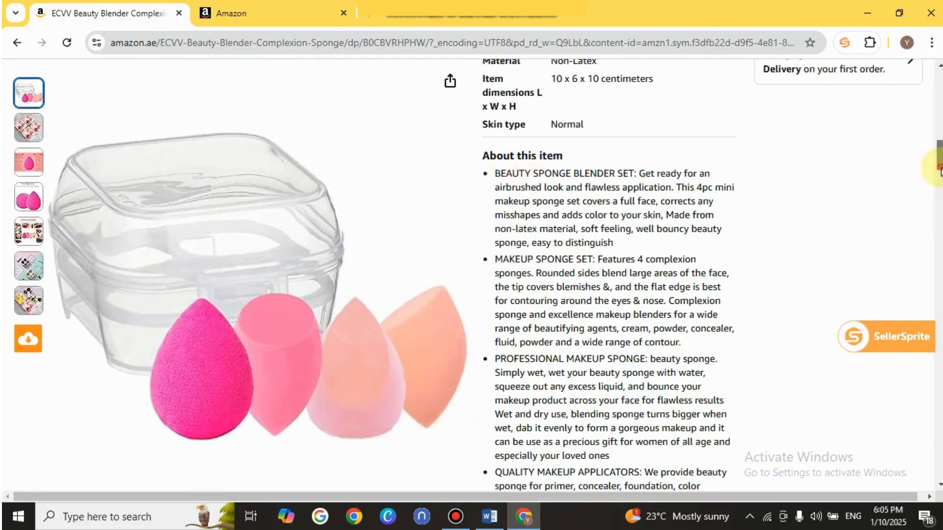
scroll(940, 169, up, 10)
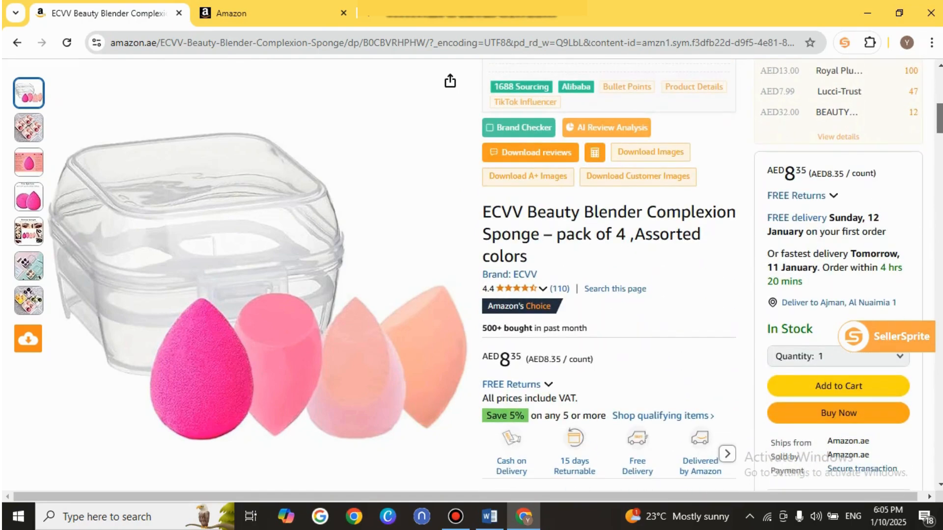
mouse_move(508, 298)
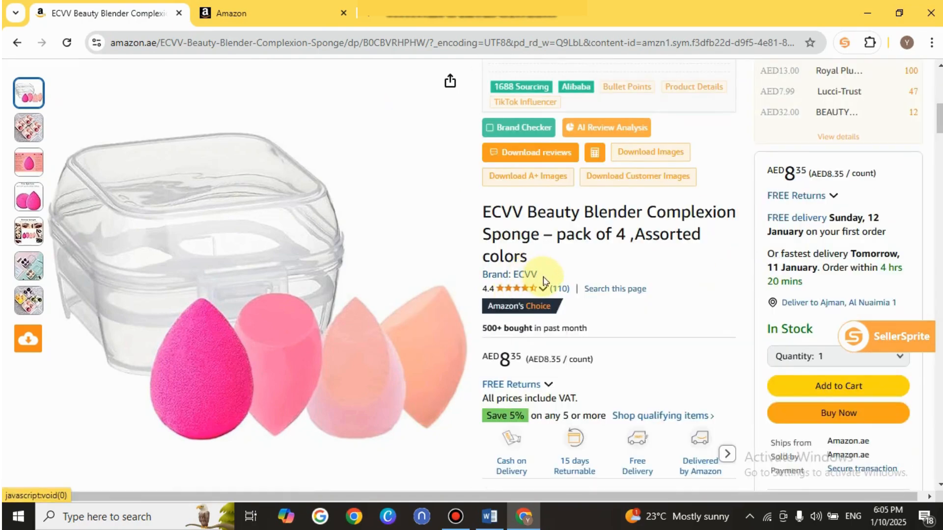
click(287, 17)
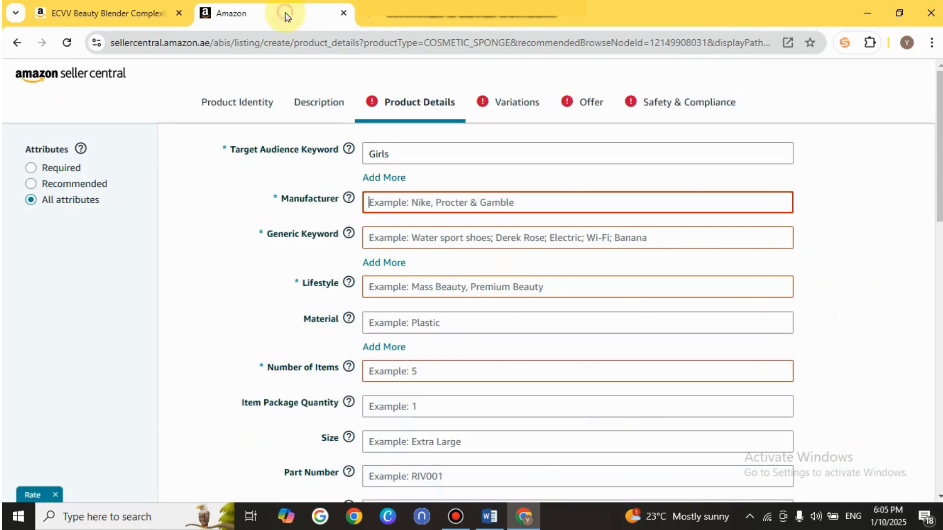
click(401, 203)
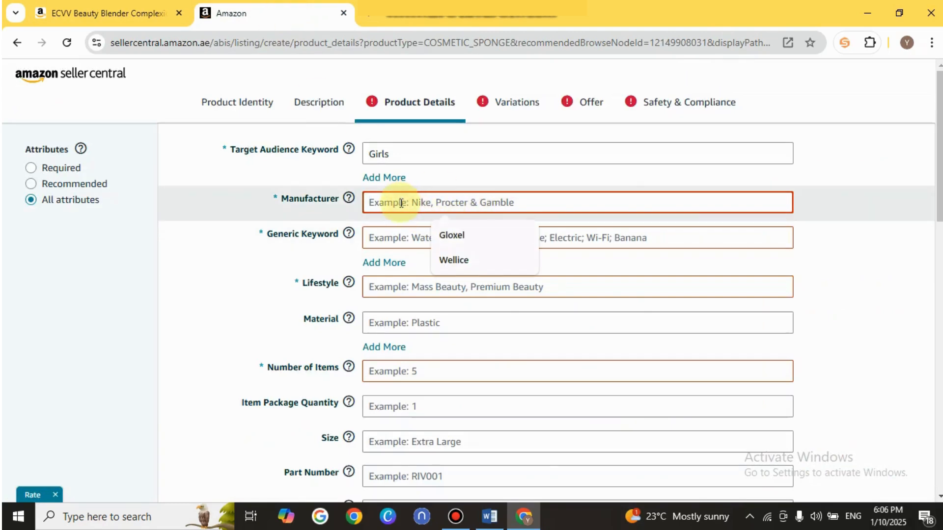
click(463, 240)
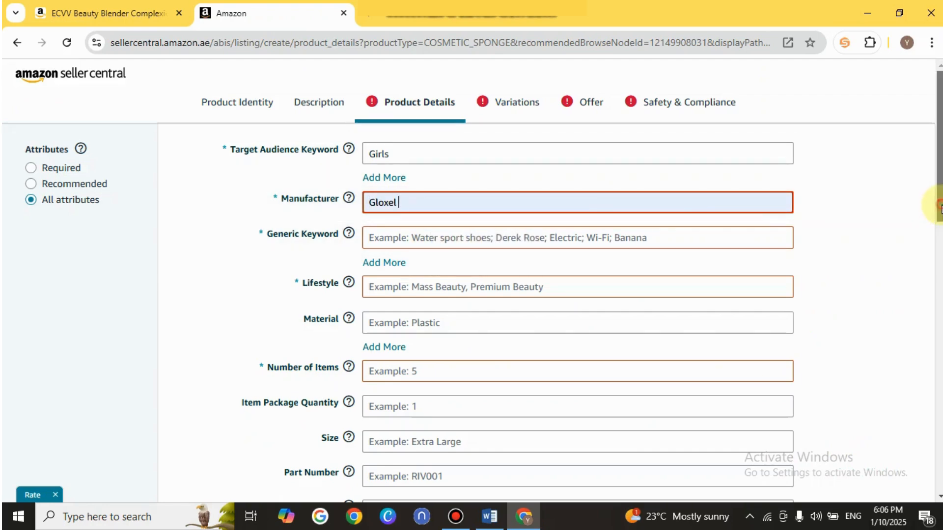
Fill the Generic Keyword with the saved entry "Wellice beauty products" and remove the word Wellice, leaving "beauty products"
drag(939, 206, 939, 226)
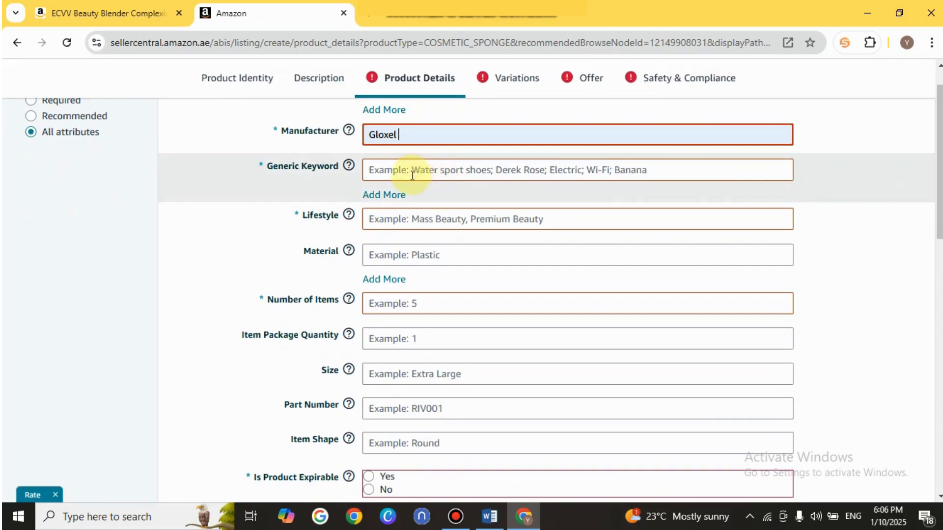
click(390, 170)
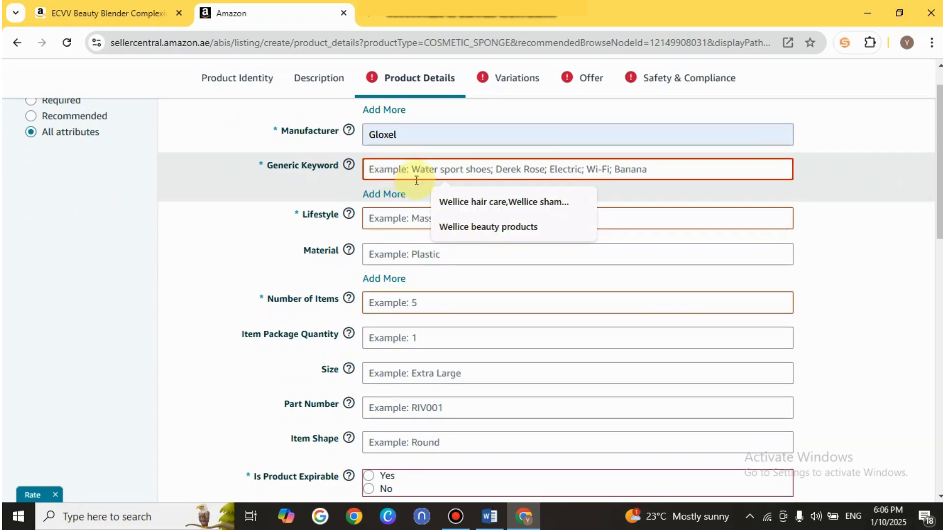
click(483, 227)
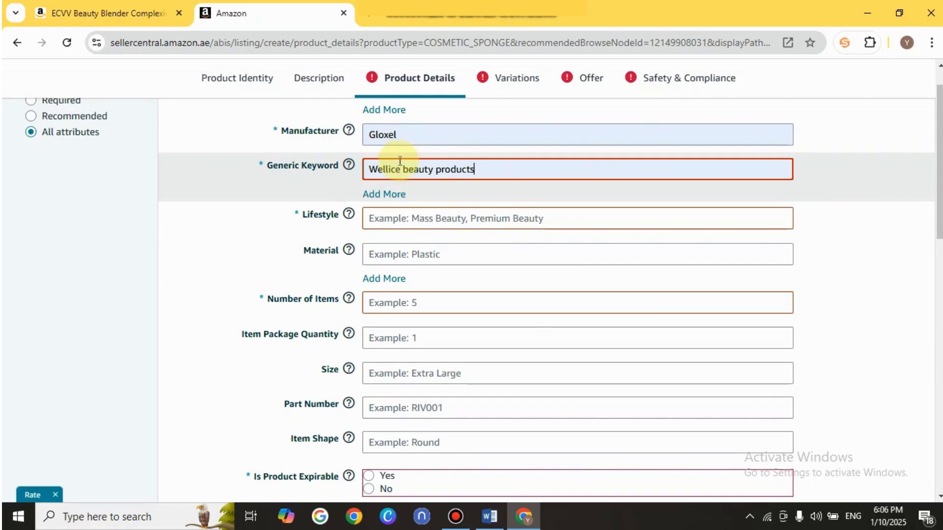
drag(402, 170, 369, 169)
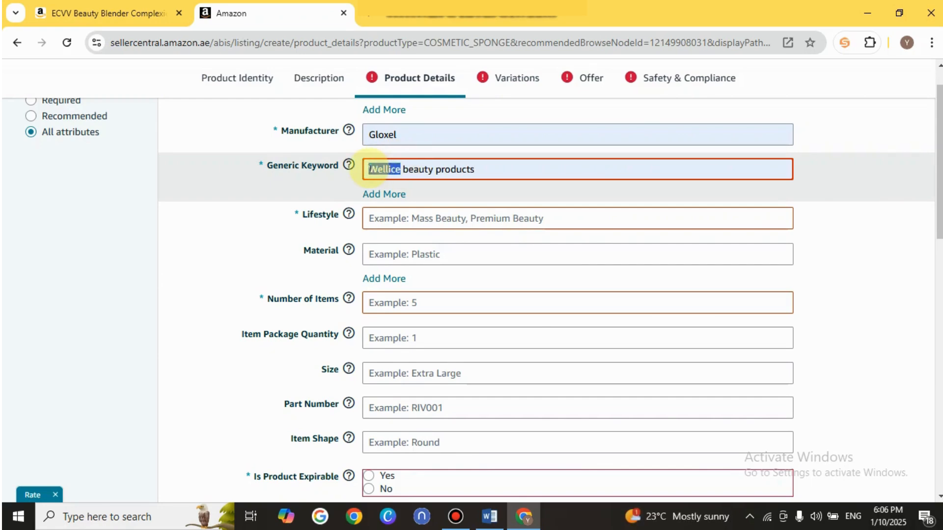
key(BackSpace)
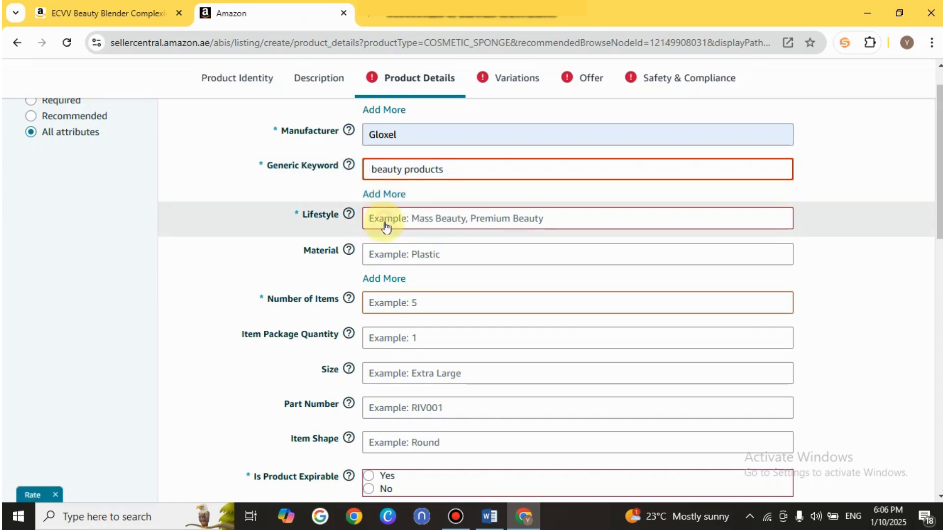
Choose Premium Beauty as the Lifestyle and set the Number of Items to 7
click(396, 226)
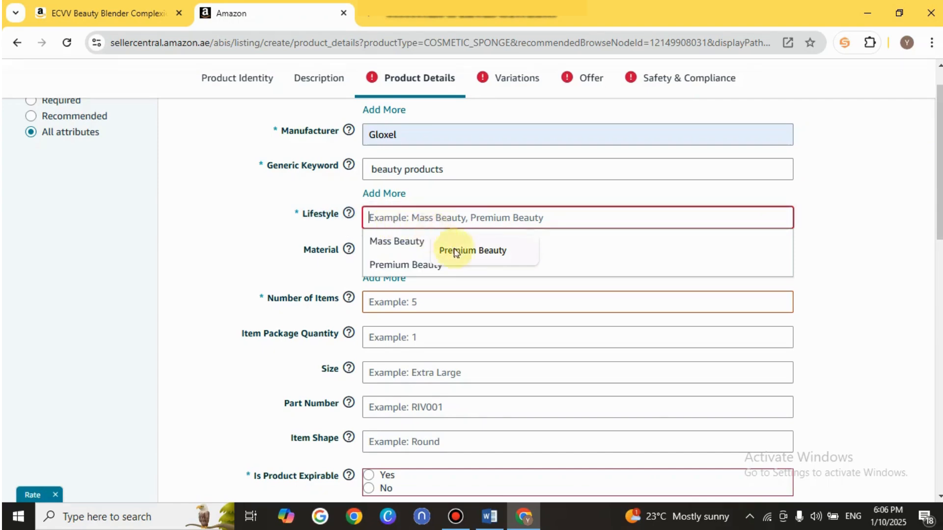
click(473, 259)
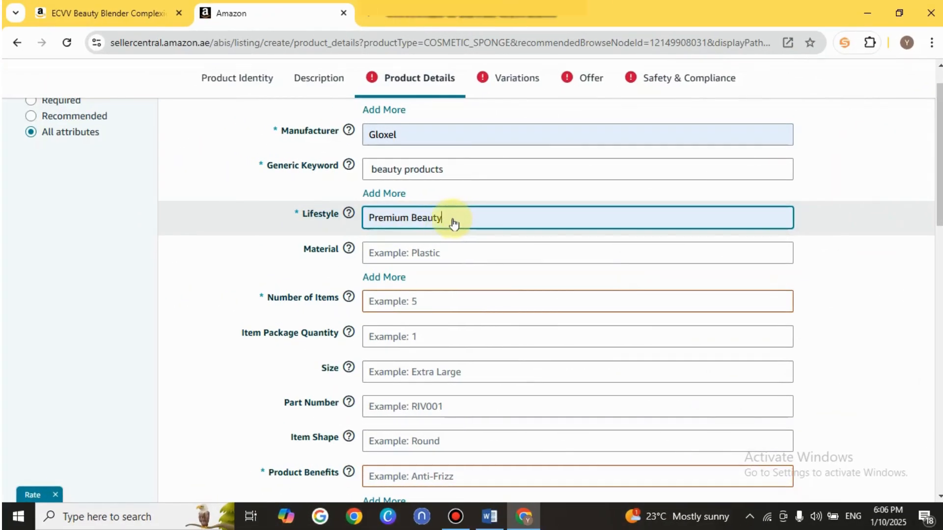
click(388, 304)
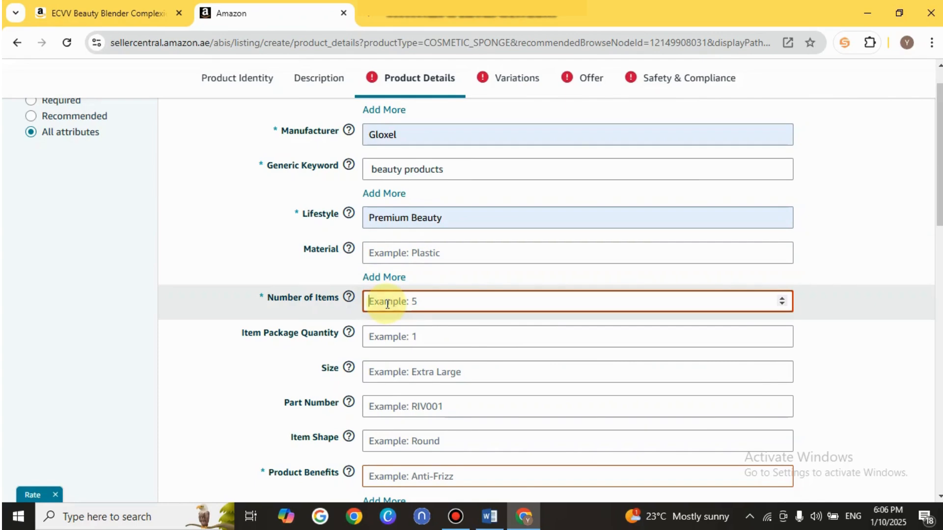
click(784, 300)
click(784, 300)
click(784, 300)
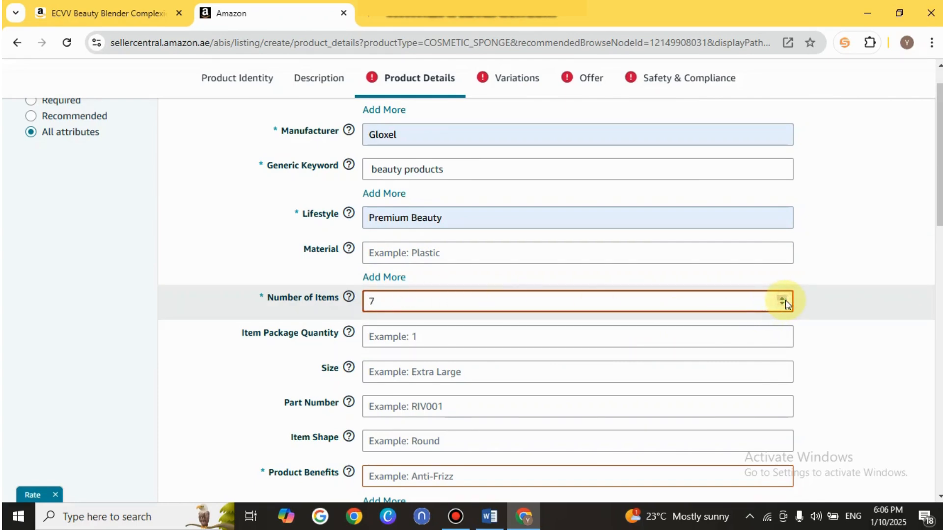
click(508, 334)
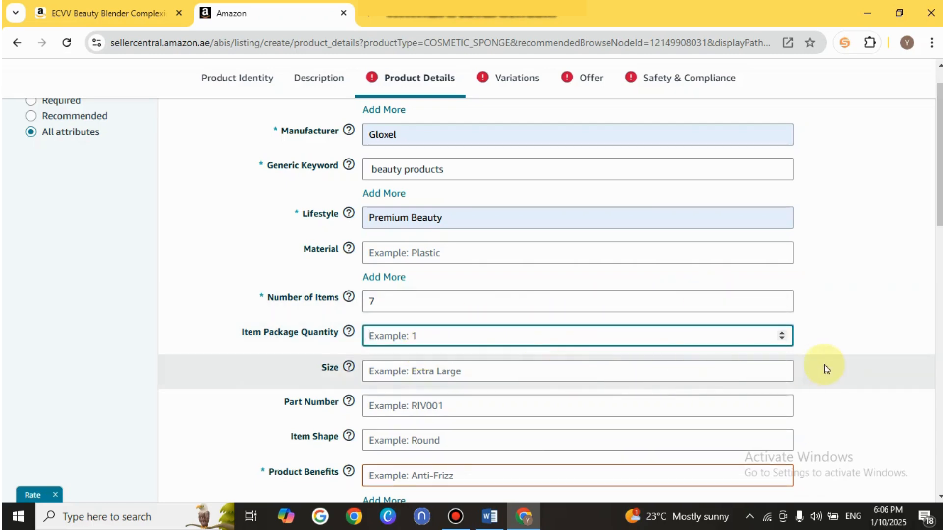
drag(942, 222, 931, 309)
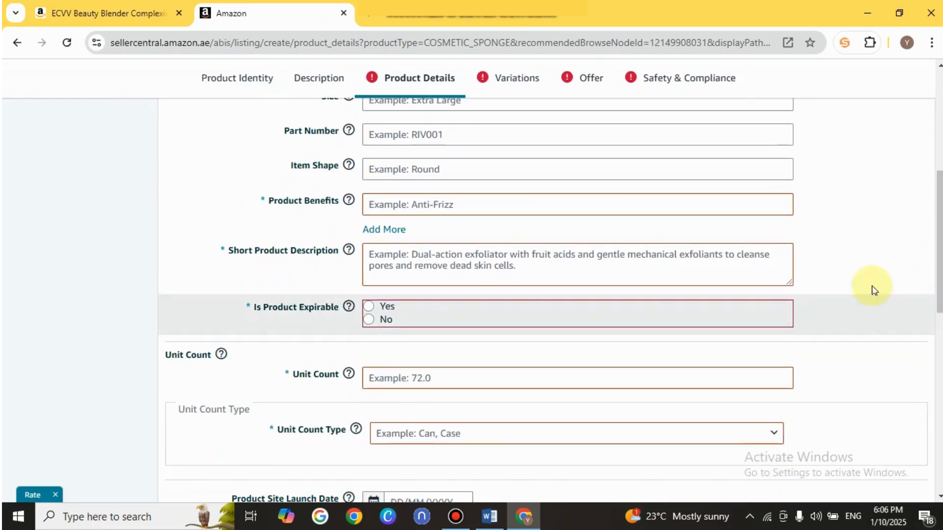
Set Product Benefits to Anti-Frizz and fill the Short Product Description with the Wet Use, Dry Use and Clean instructions copied from the Word document
click(395, 203)
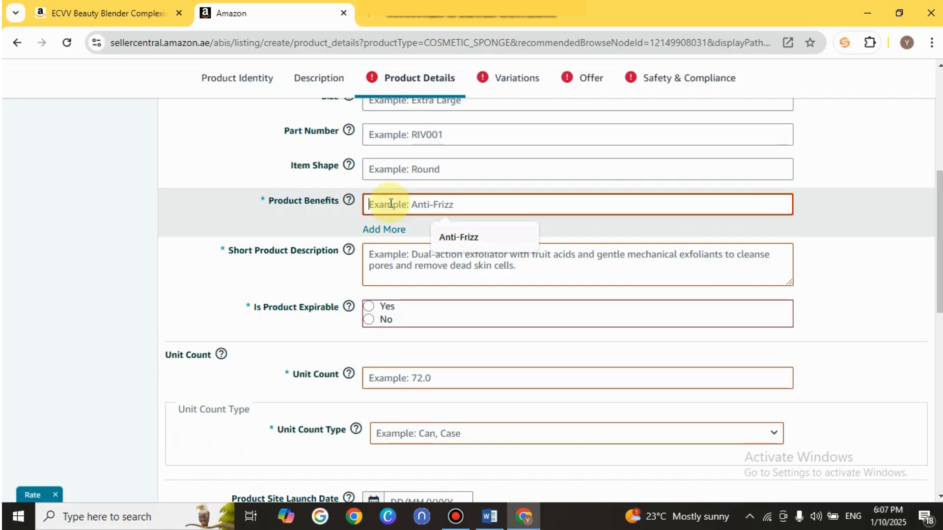
click(461, 240)
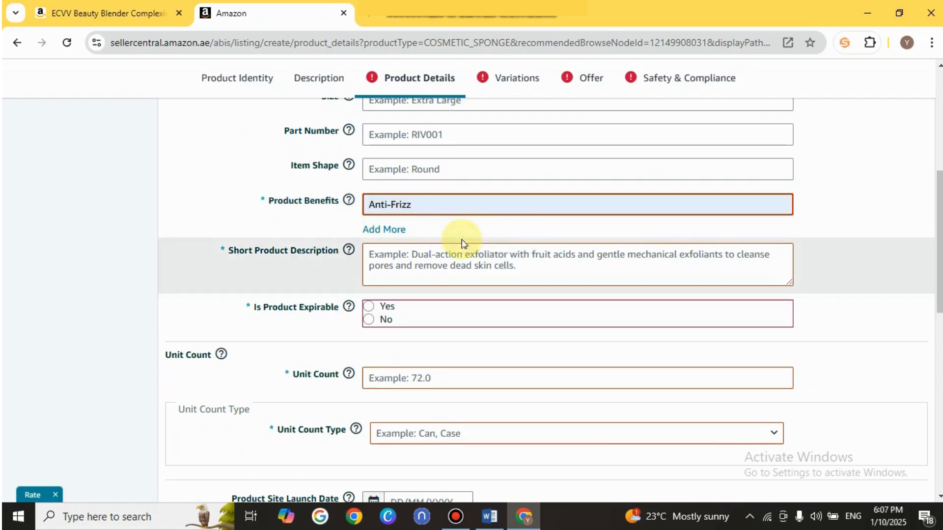
click(410, 270)
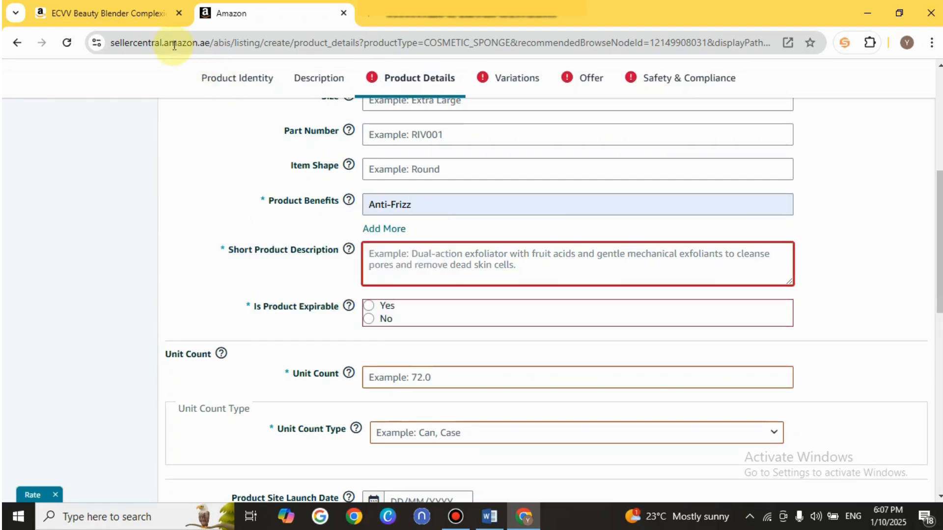
click(489, 517)
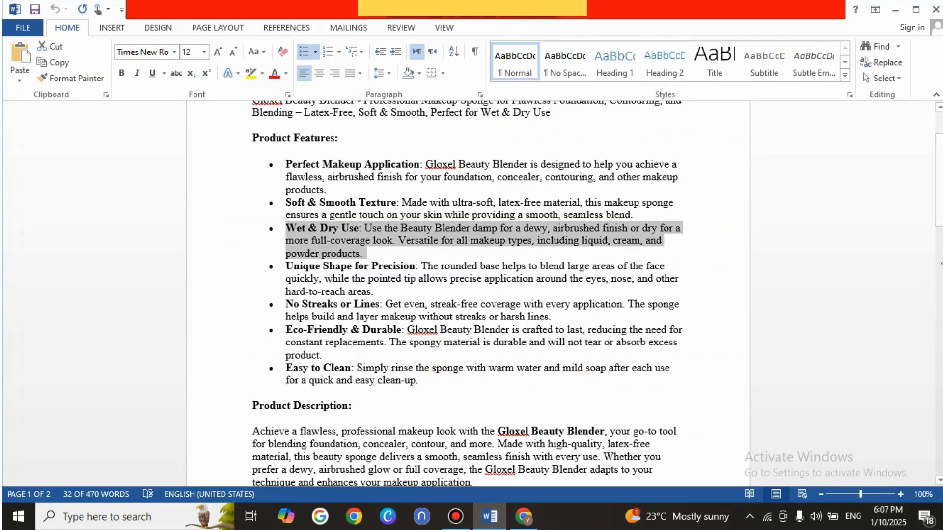
drag(940, 224, 939, 364)
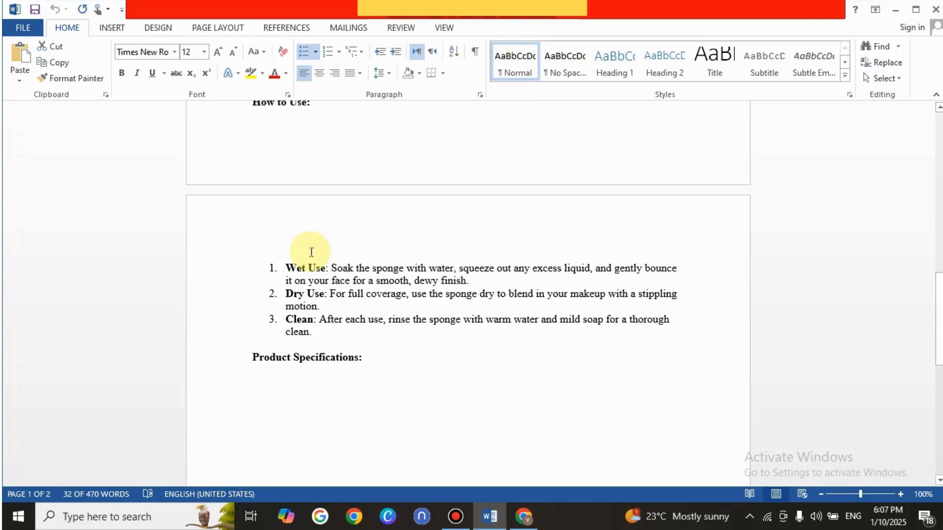
click(288, 267)
drag(296, 276, 358, 342)
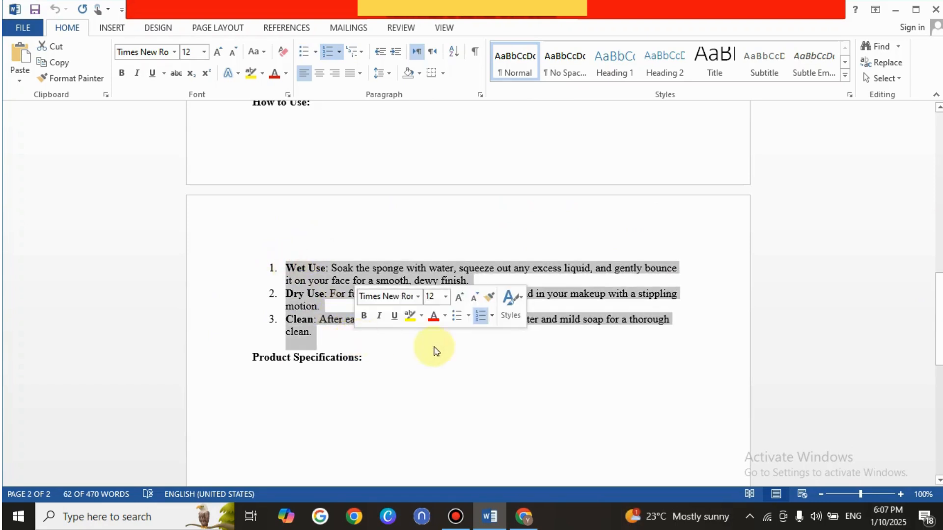
mouse_move(939, 293)
mouse_down()
mouse_move(937, 348)
mouse_move(936, 248)
mouse_move(936, 290)
mouse_up()
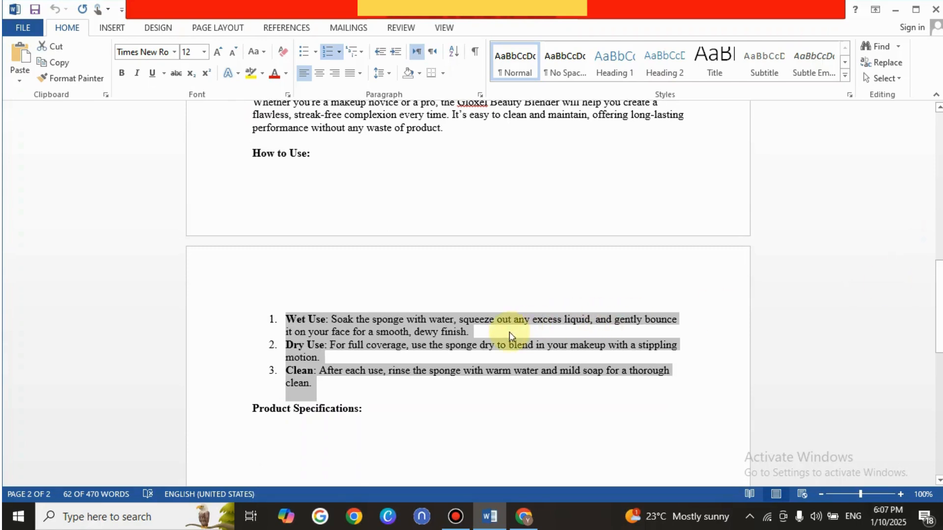
click(523, 516)
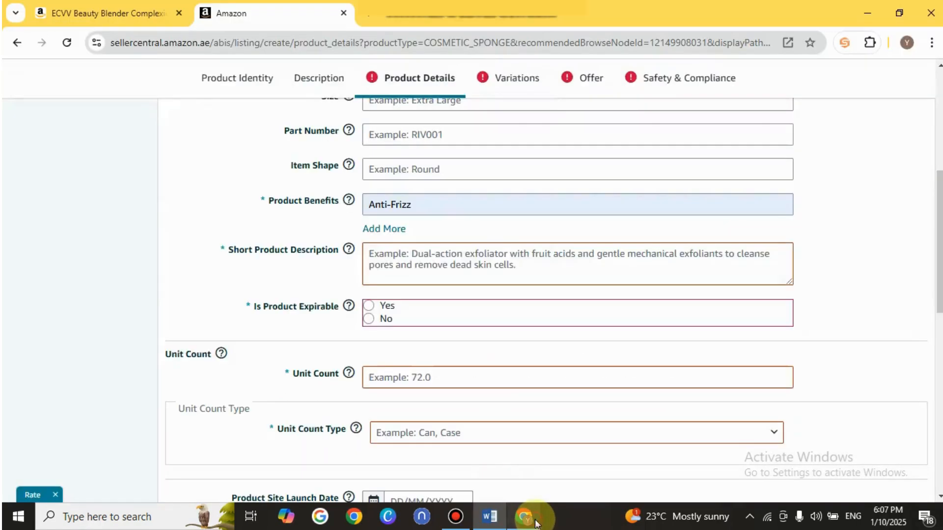
click(438, 270)
key(ctrl+v)
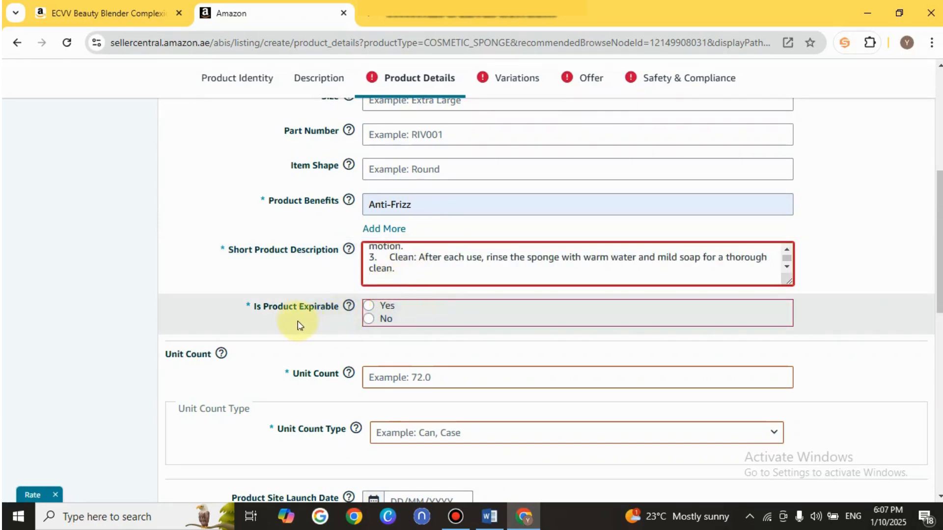
Mark the product as not expirable and enter a Unit Count of 1.19 with gram as the Unit Count Type
click(368, 320)
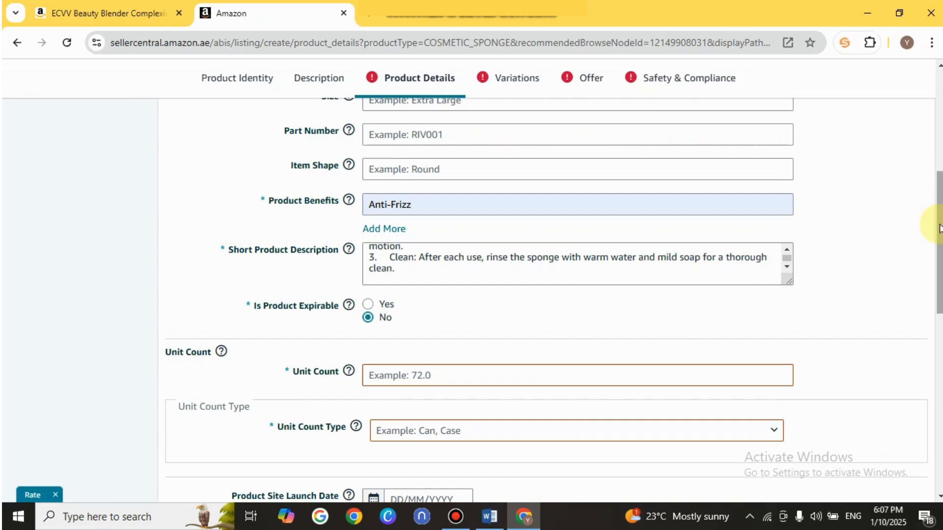
drag(939, 226, 939, 275)
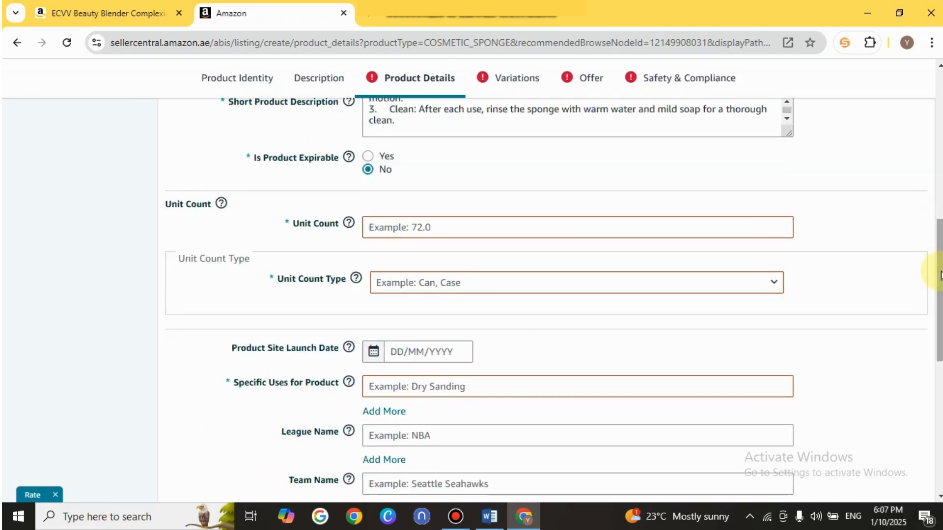
double_click(782, 227)
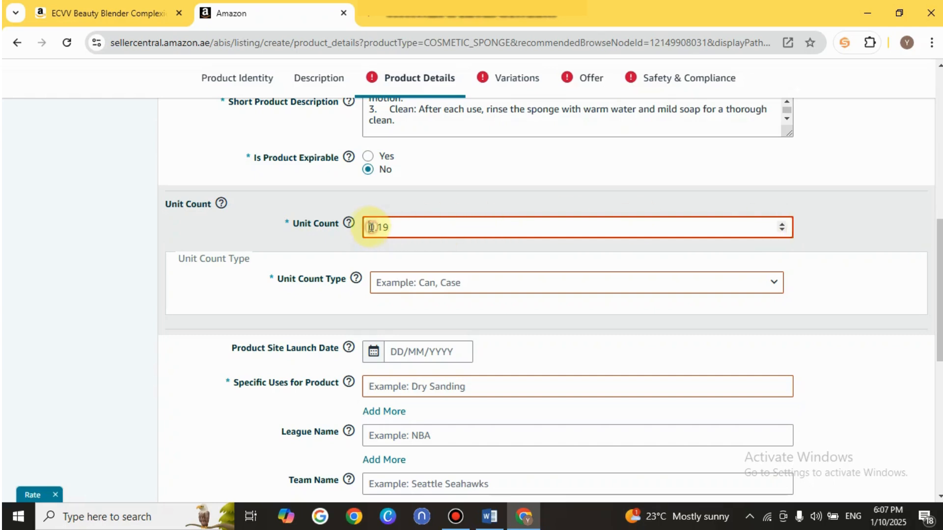
drag(368, 228, 374, 227)
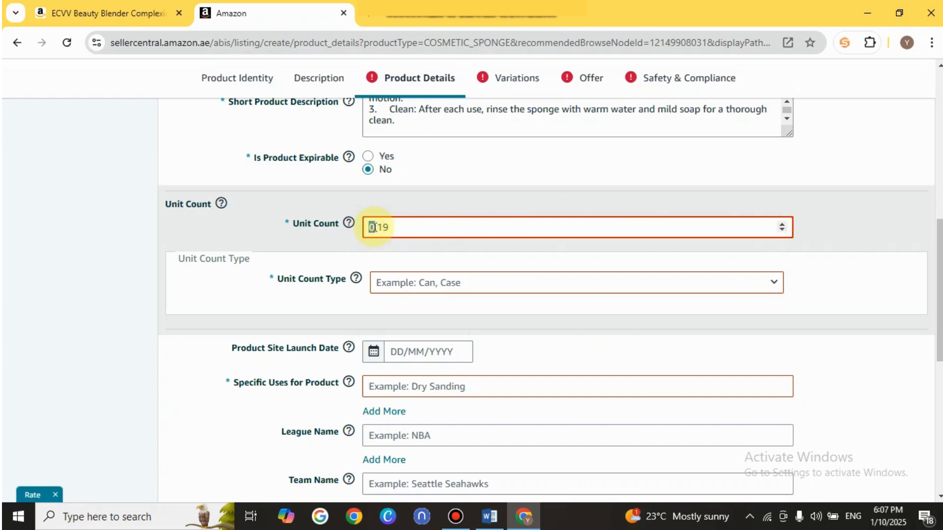
text(1)
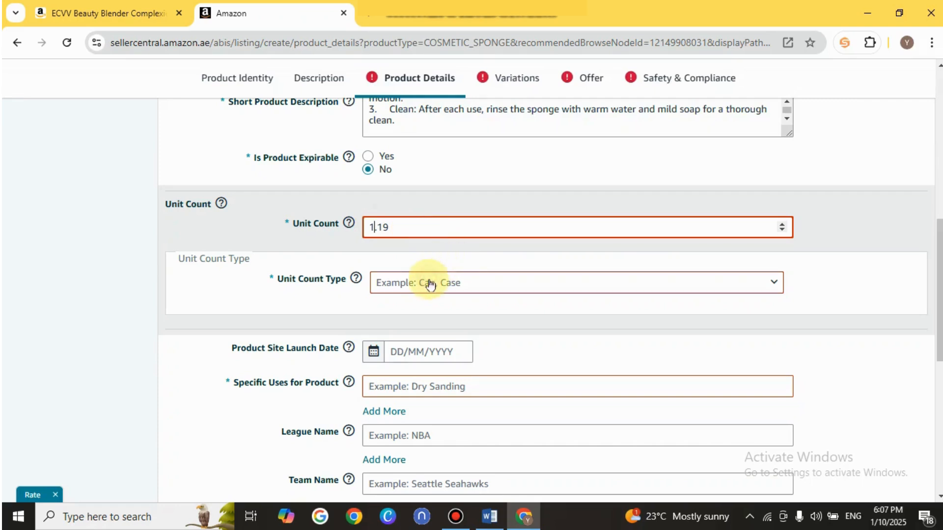
click(484, 286)
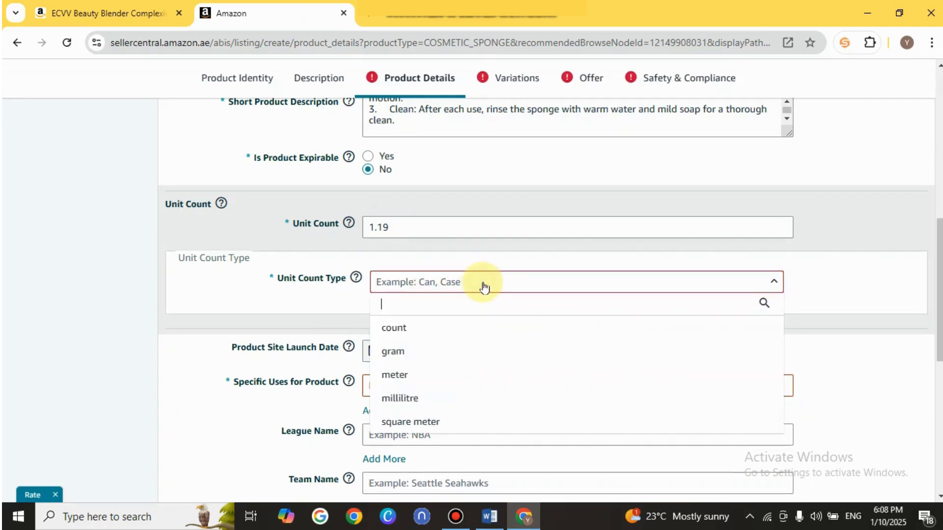
click(436, 360)
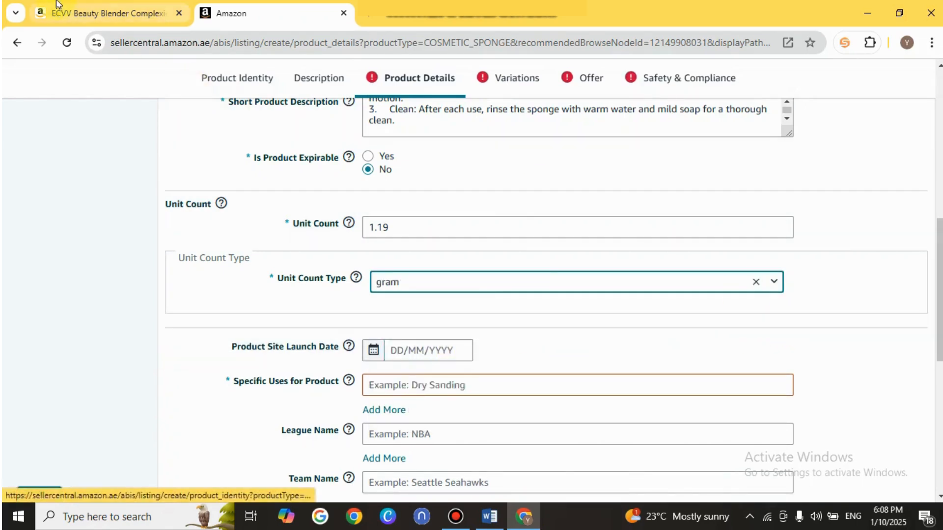
Check the product specifications on the ECVV reference listing and set the new listing's Specific Uses for Product to a single Blending entry
click(80, 24)
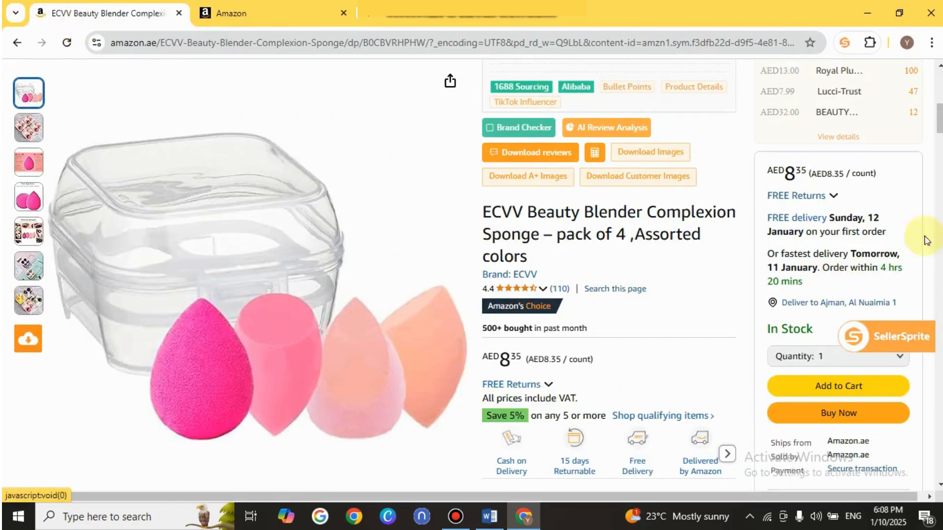
drag(940, 118, 940, 144)
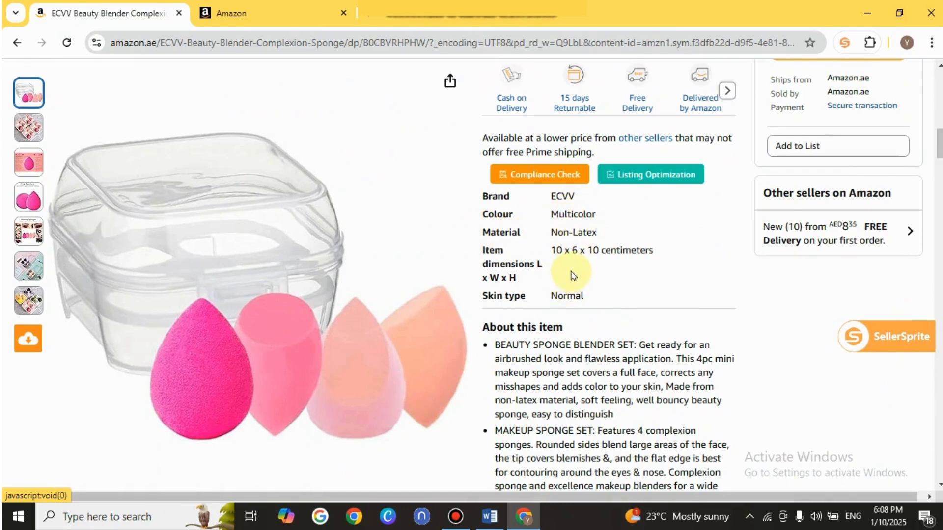
click(280, 13)
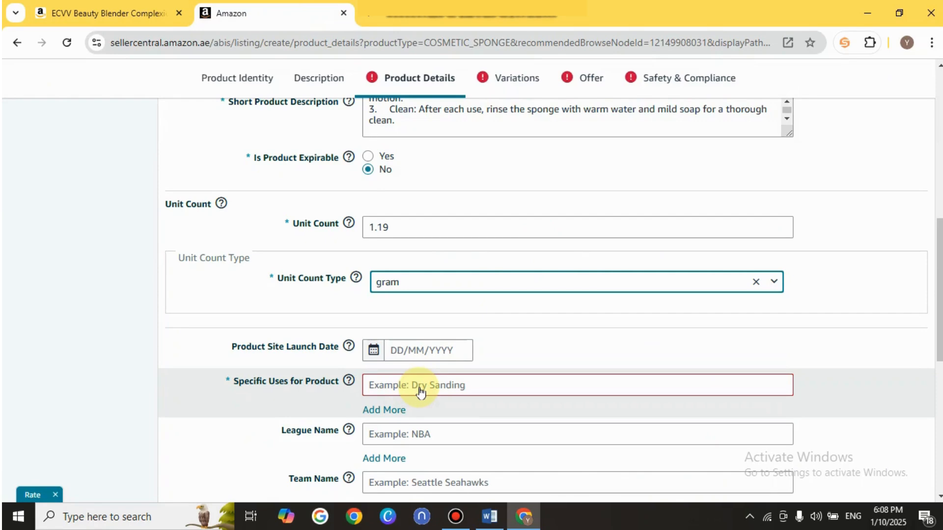
click(419, 391)
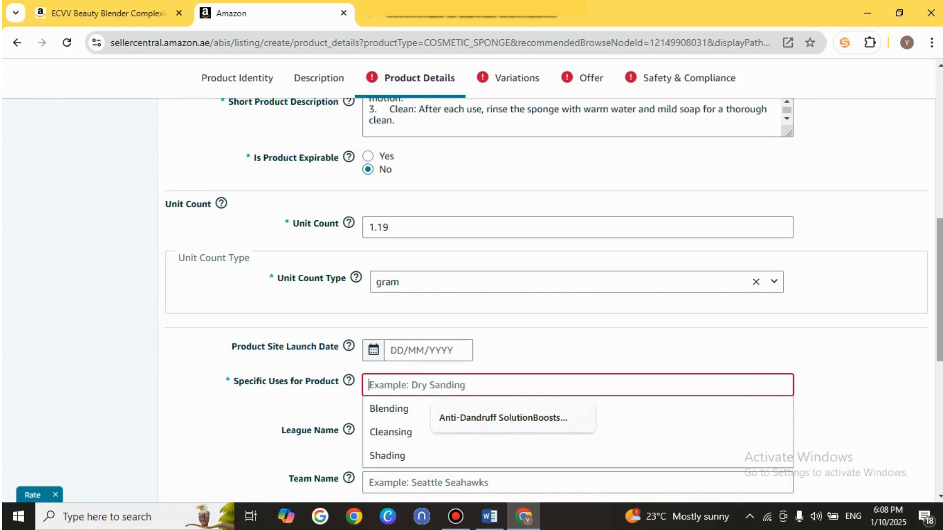
scroll(932, 362, down, 3)
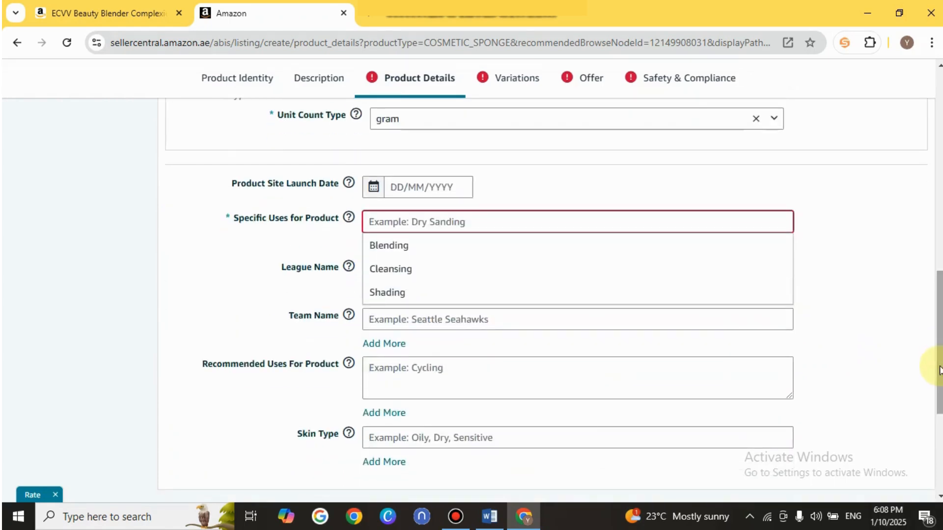
click(397, 251)
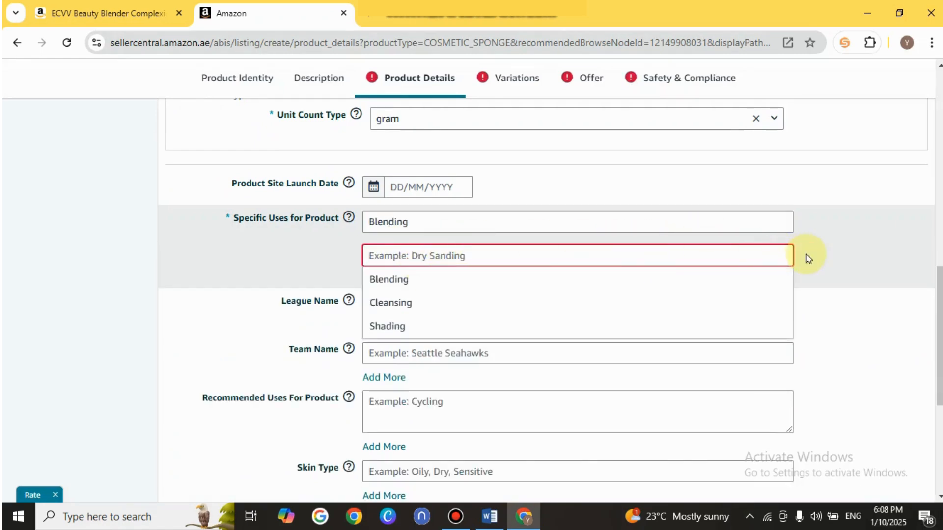
click(462, 288)
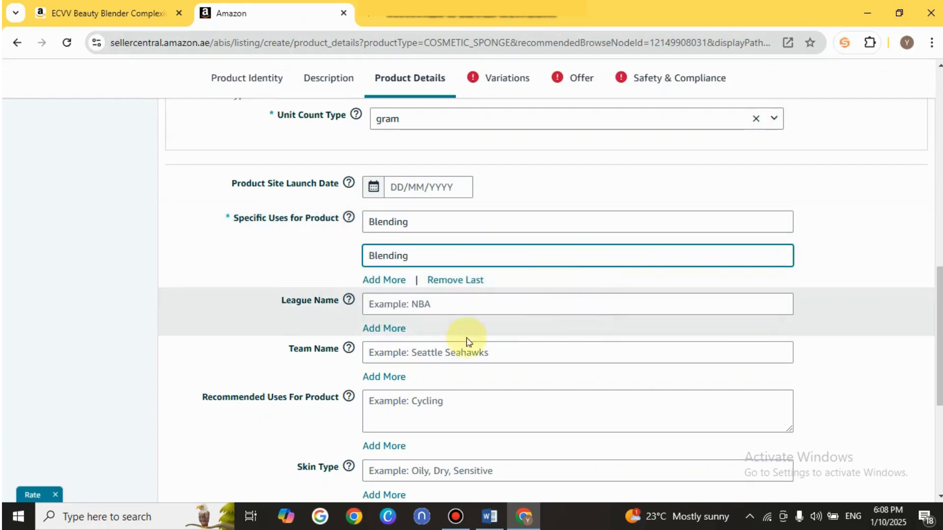
click(465, 286)
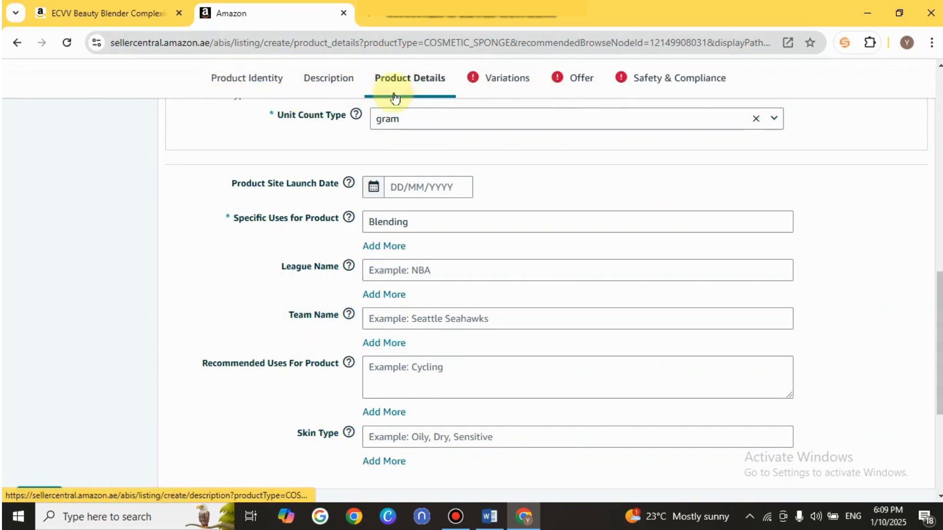
Go to the listing's Variations section and add pink as a color variant
click(500, 84)
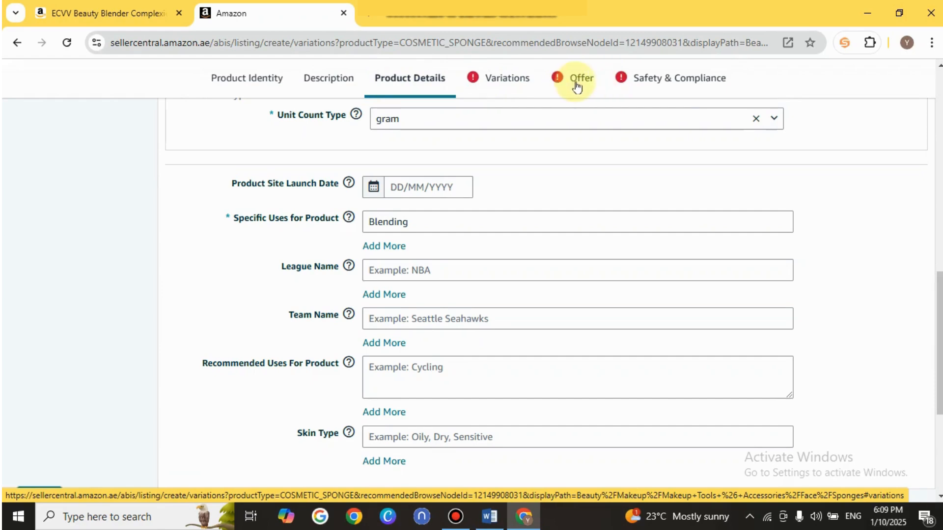
click(506, 83)
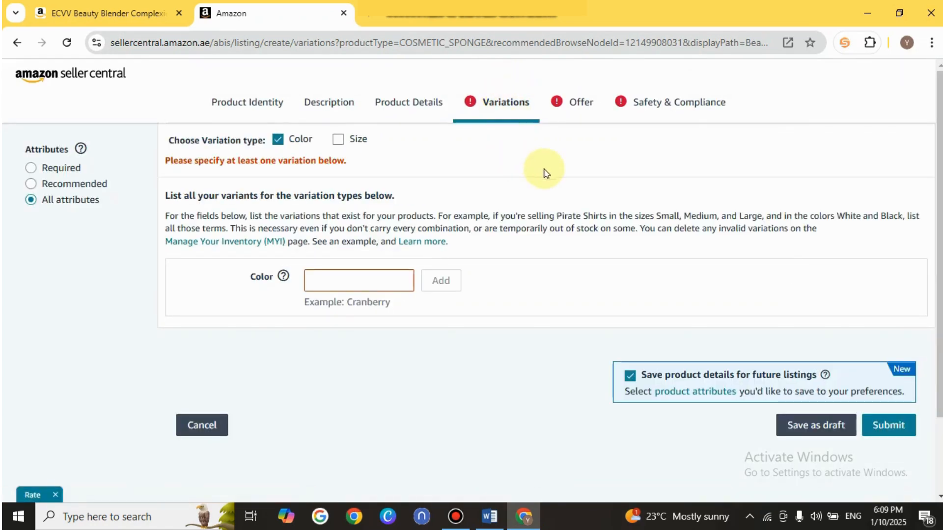
click(343, 281)
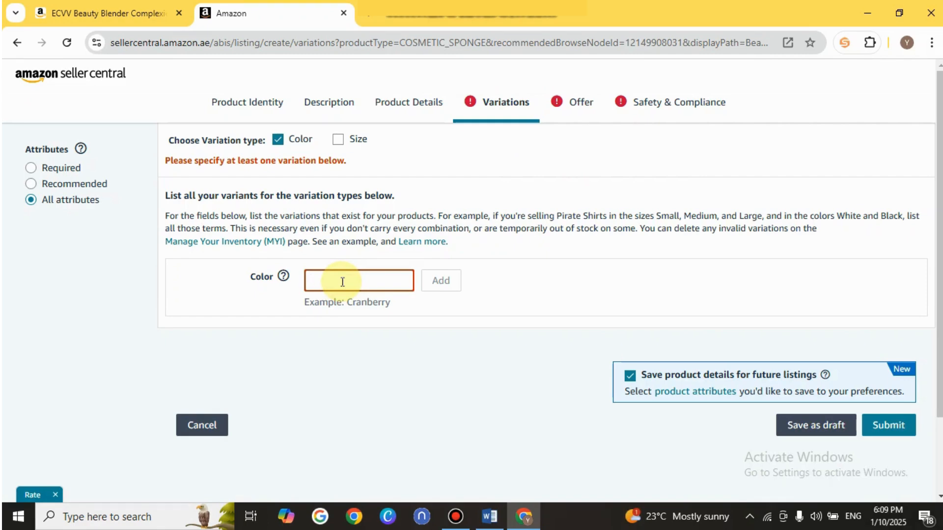
text(pink)
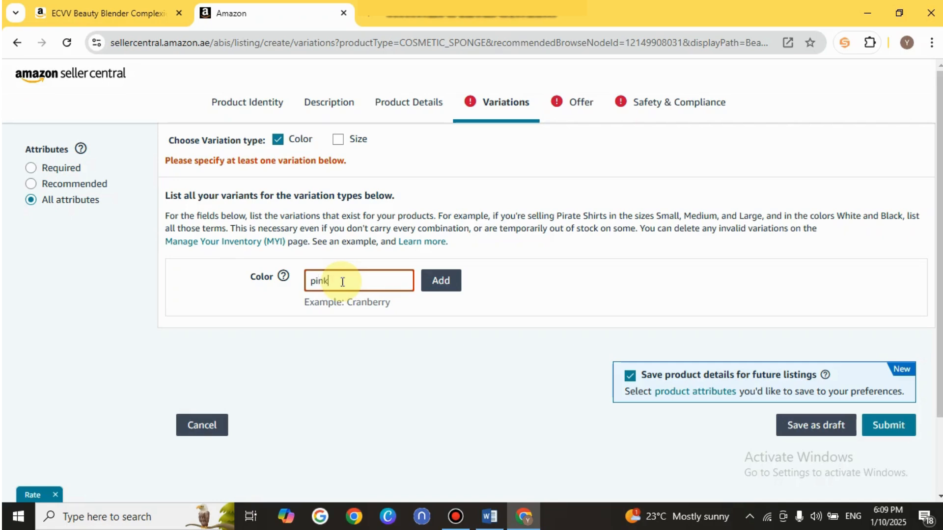
click(444, 287)
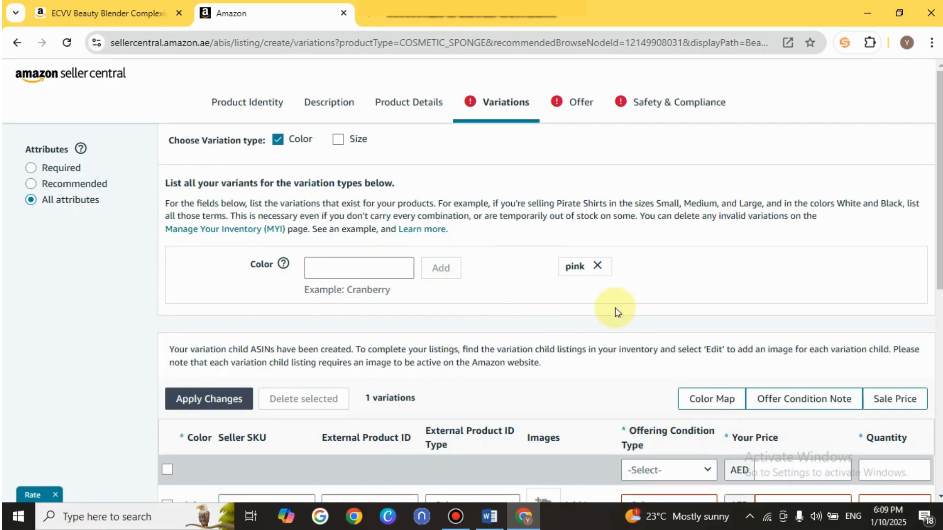
Review the Product Identity and Description sections, including the bullet points and uploaded images, and return to the Variations section
click(337, 269)
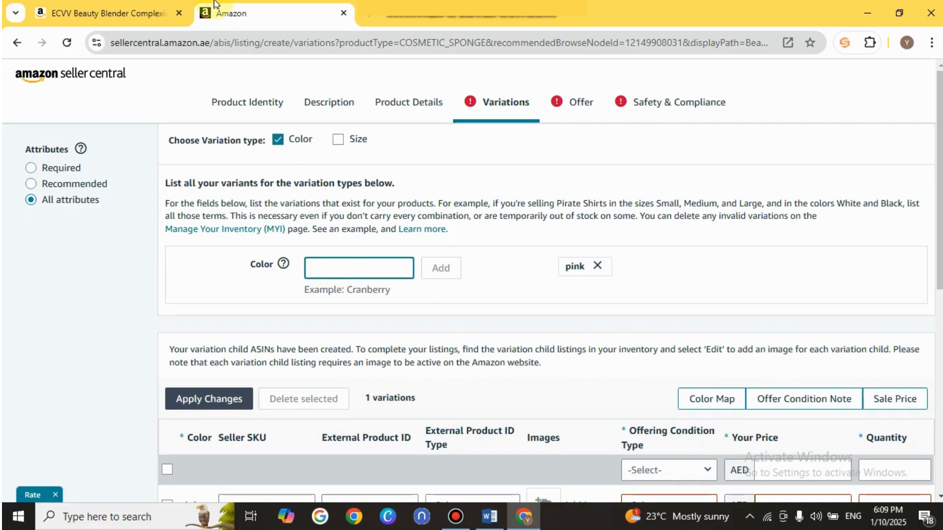
click(246, 101)
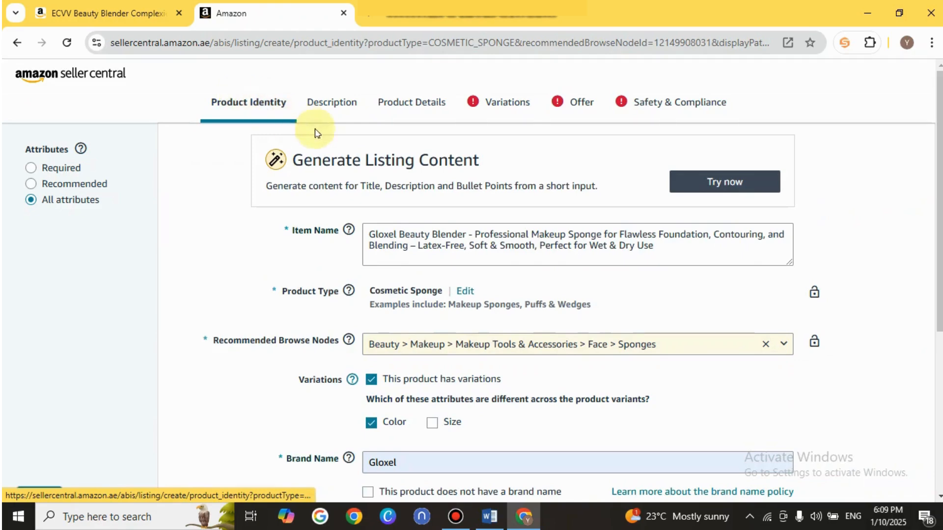
click(338, 105)
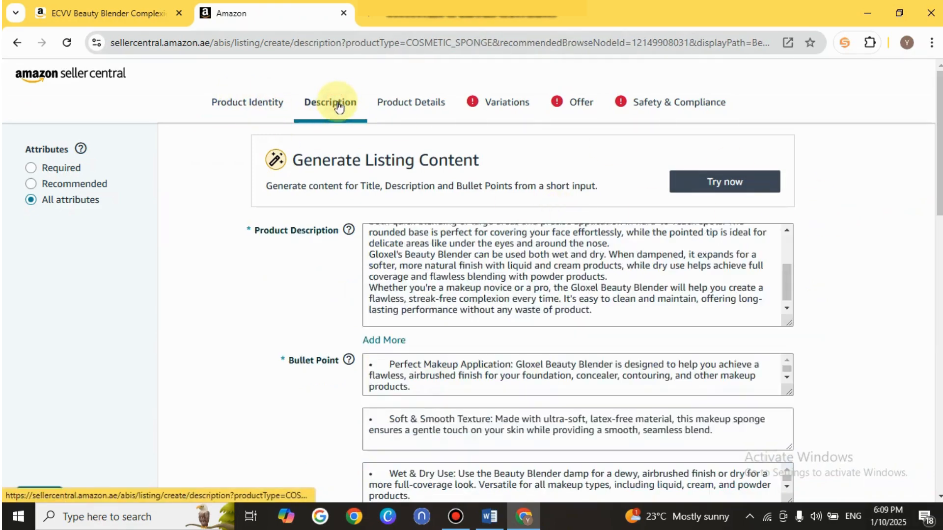
scroll(939, 215, down, 8)
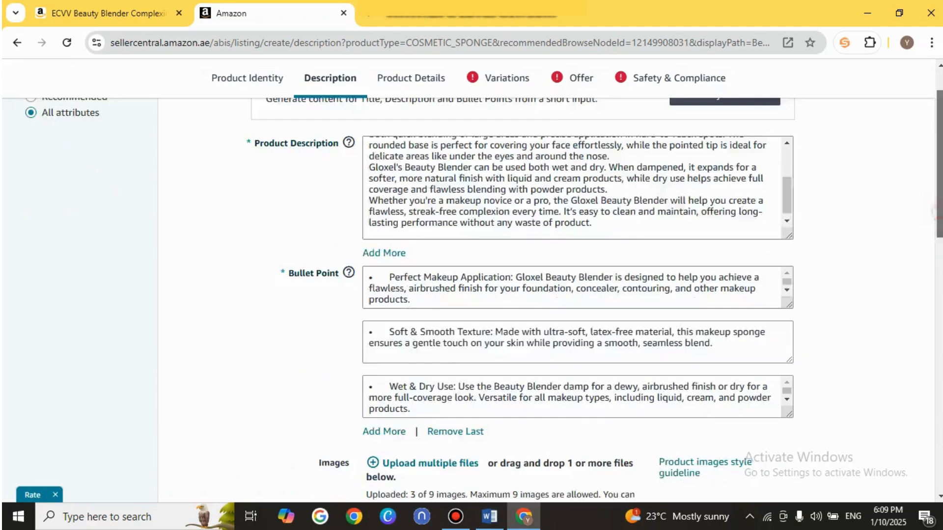
scroll(939, 215, up, 5)
scroll(939, 214, down, 3)
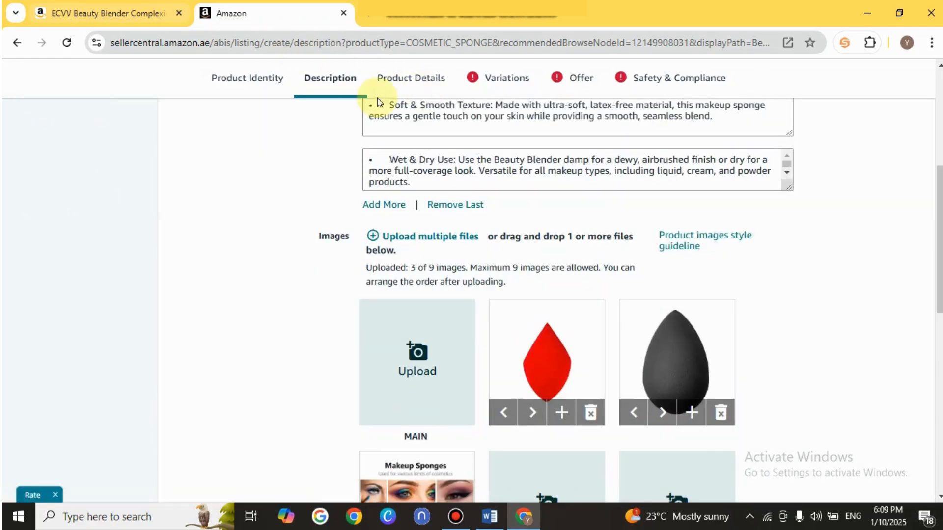
click(495, 88)
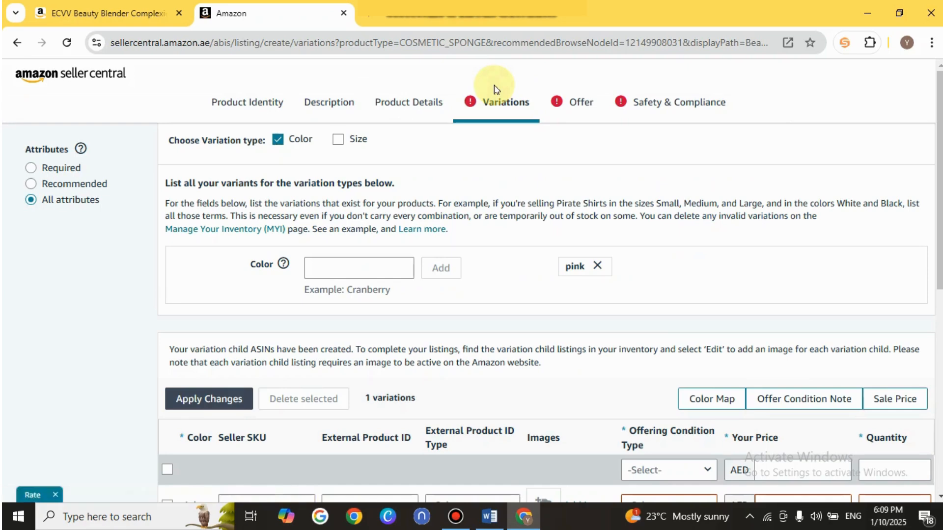
Add red and black as further color variants of the listing
click(328, 271)
text(red)
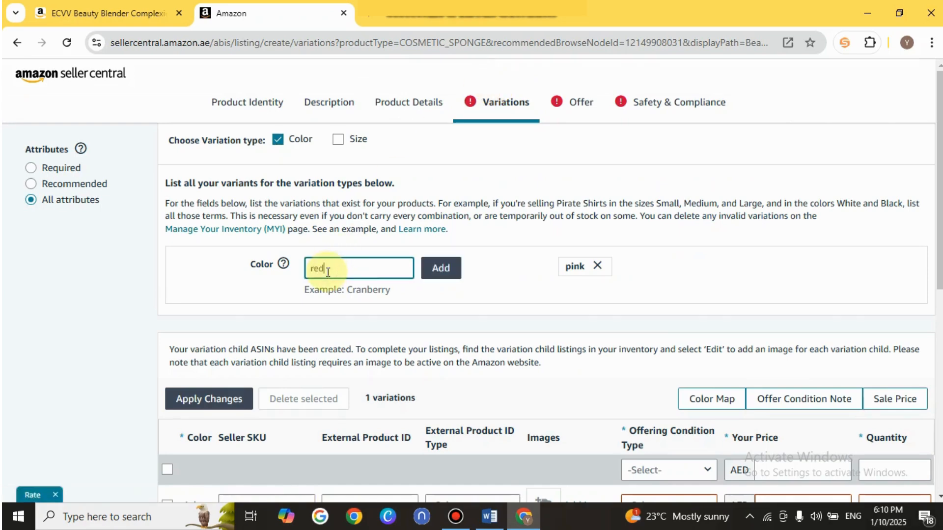
click(440, 268)
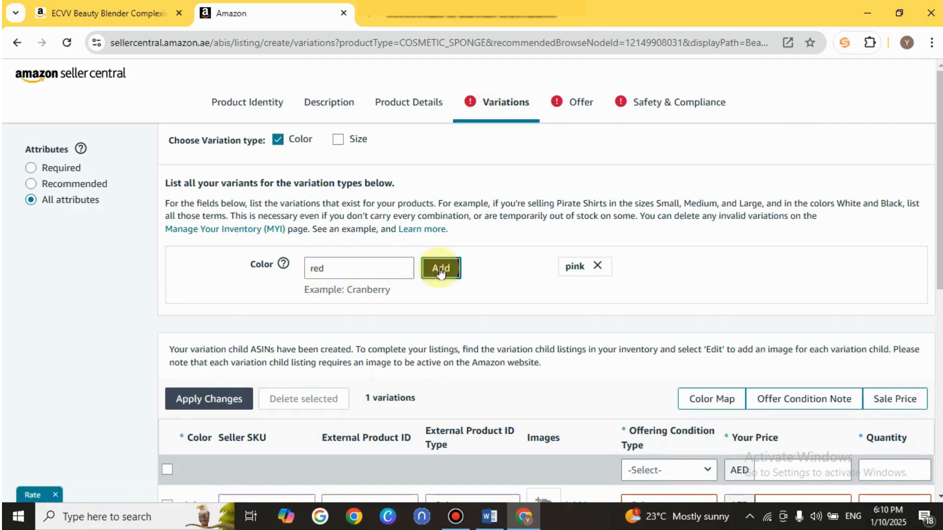
click(335, 269)
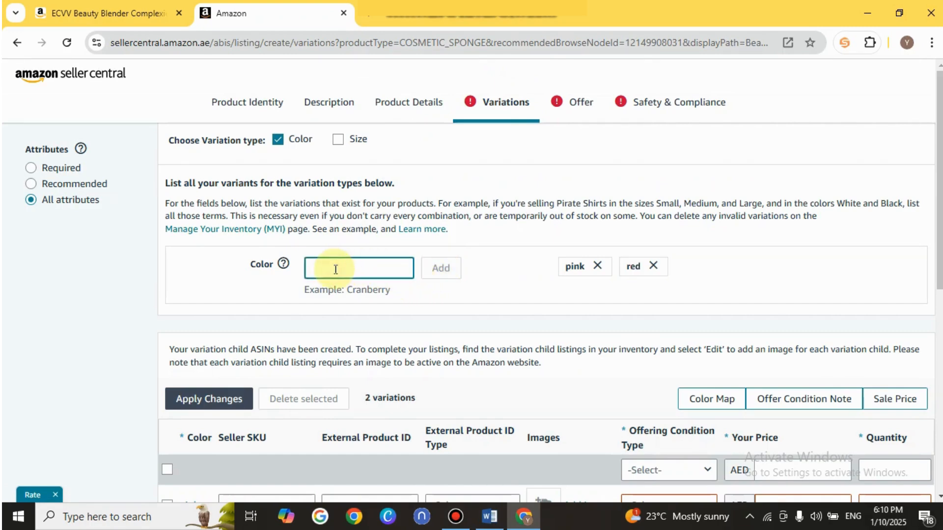
text(black)
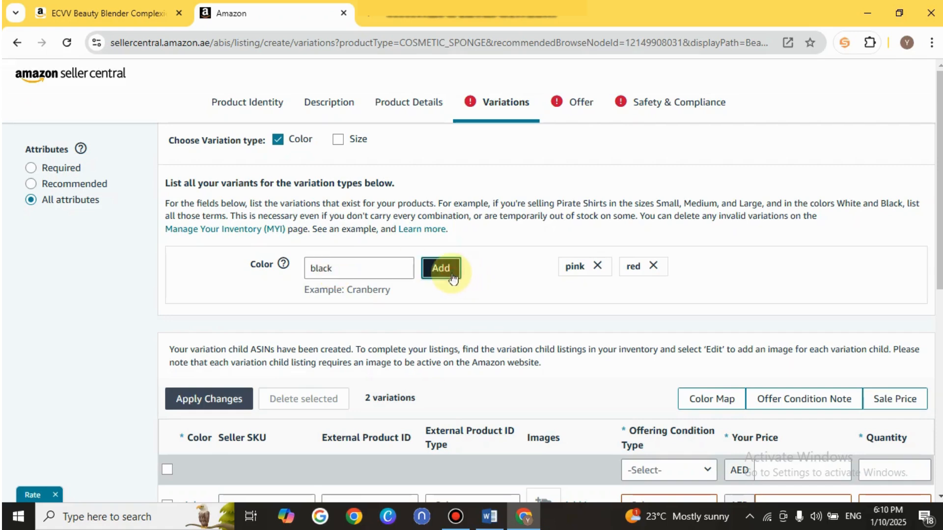
click(456, 271)
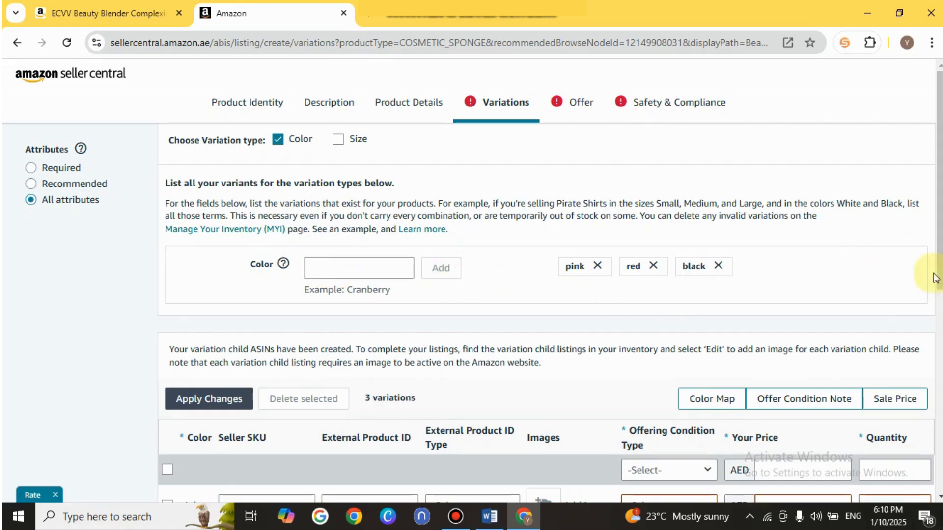
drag(940, 258, 940, 368)
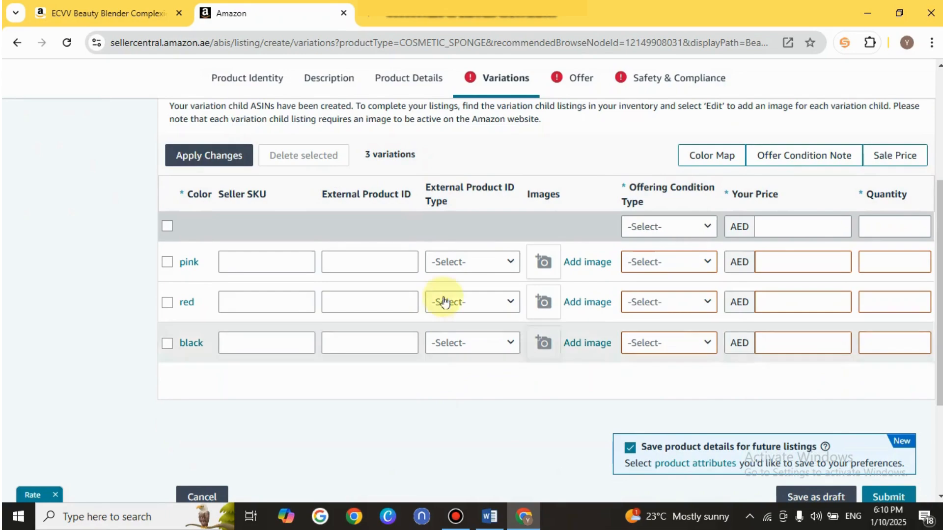
click(587, 264)
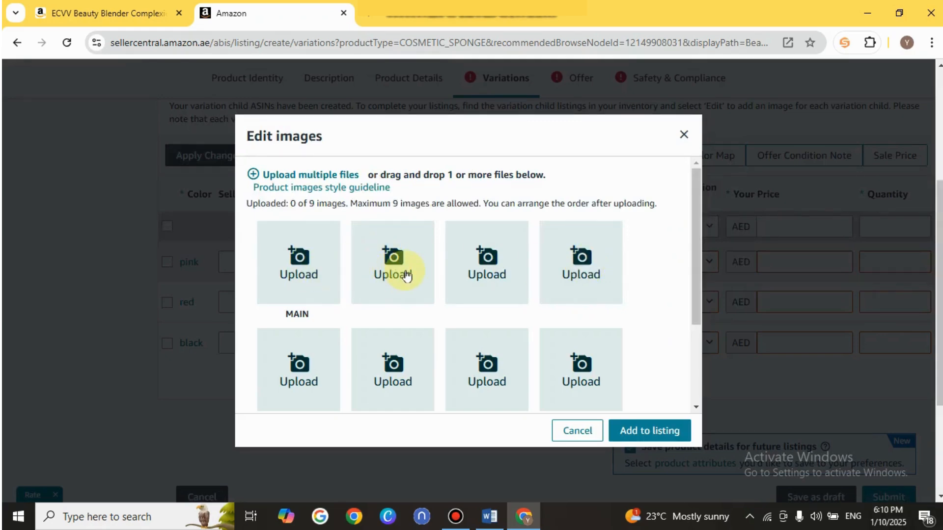
click(684, 134)
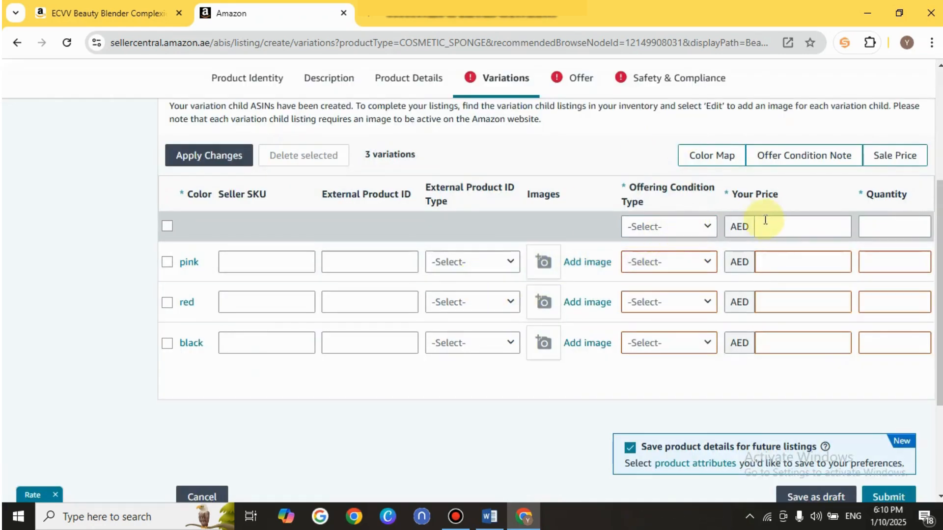
click(839, 225)
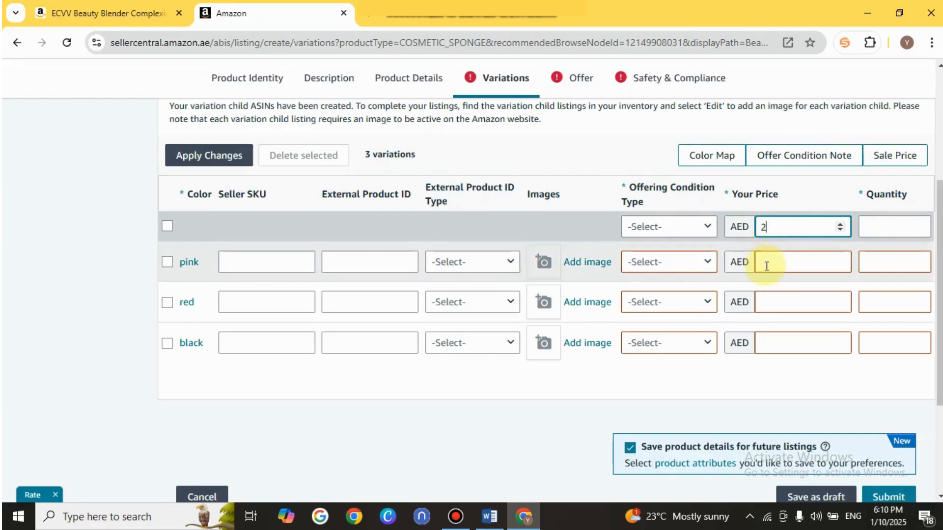
drag(768, 226, 760, 227)
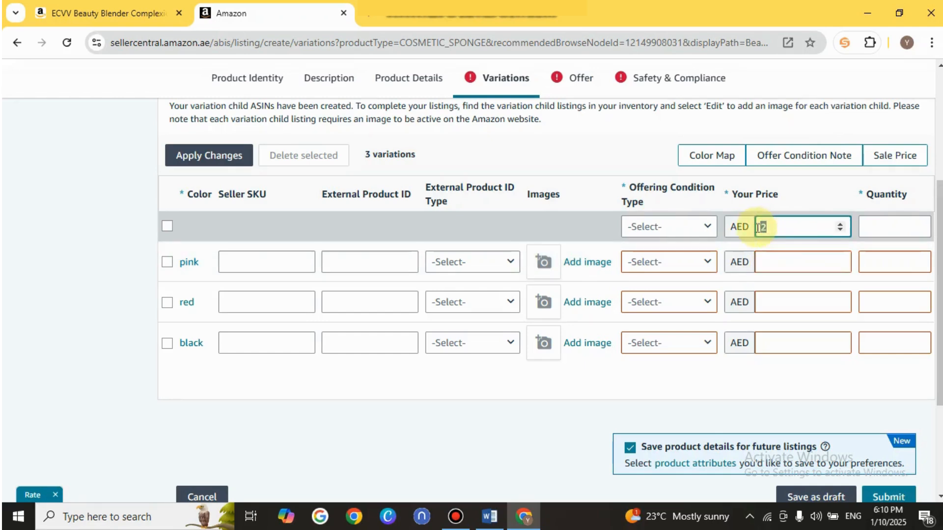
click(759, 261)
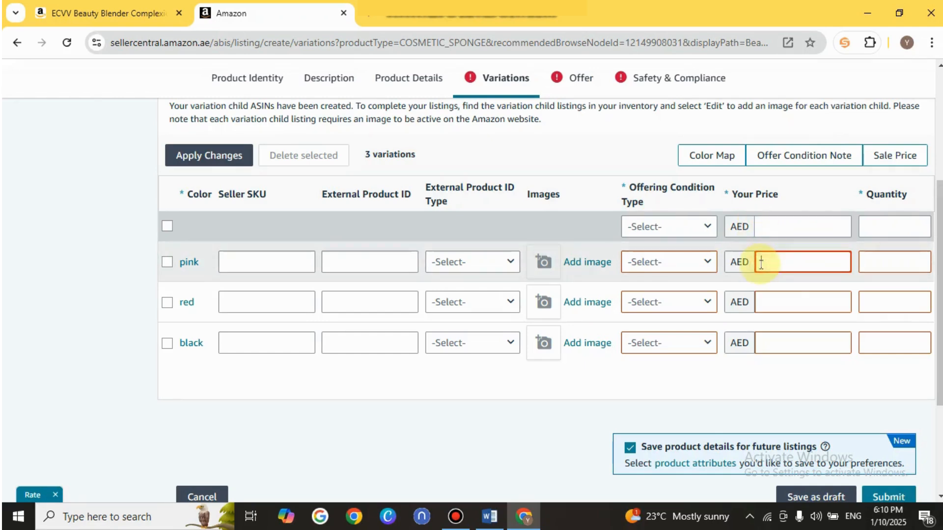
click(237, 267)
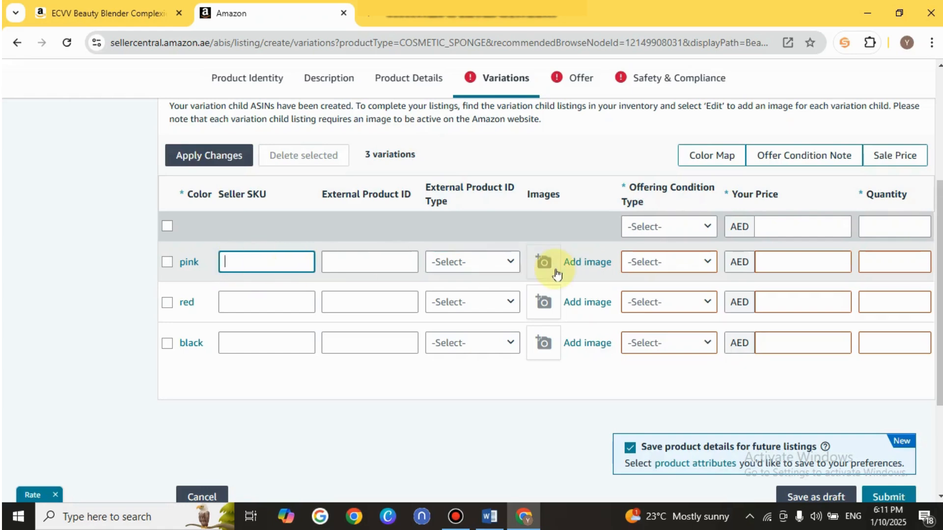
Set the variant prices in AED to 2.00 for pink, 3.00 for red and 5.00 for black
click(772, 261)
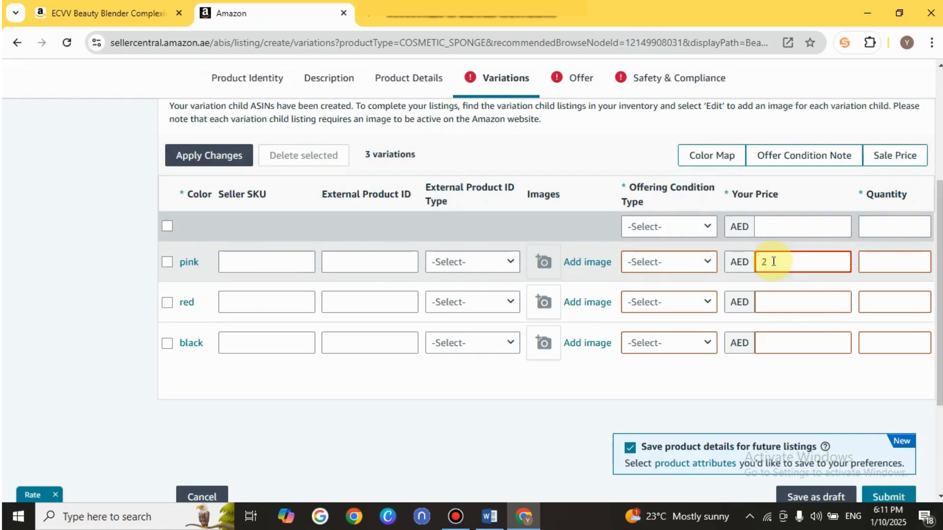
click(772, 305)
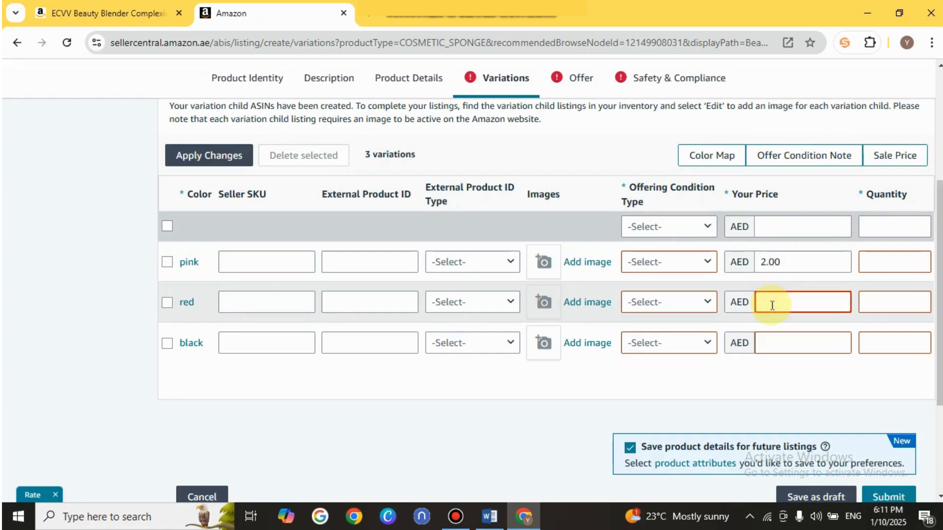
click(766, 343)
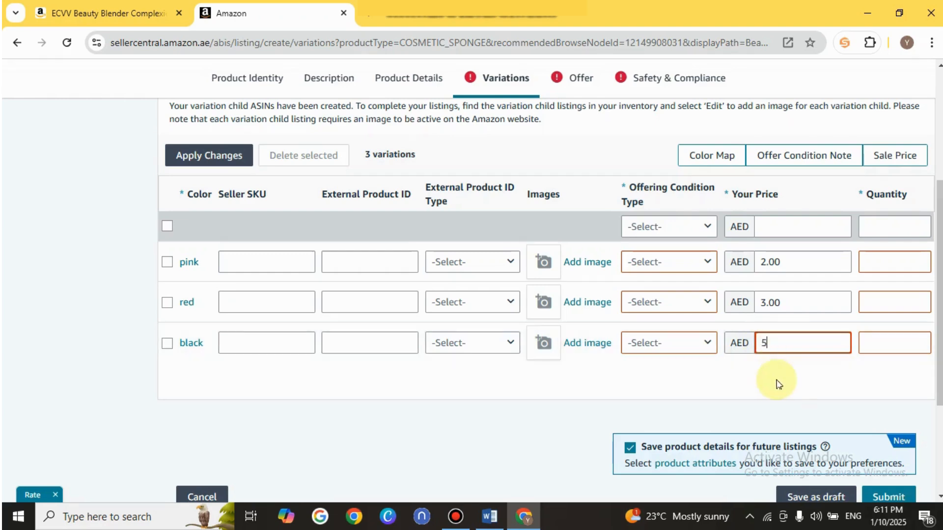
click(776, 307)
click(775, 263)
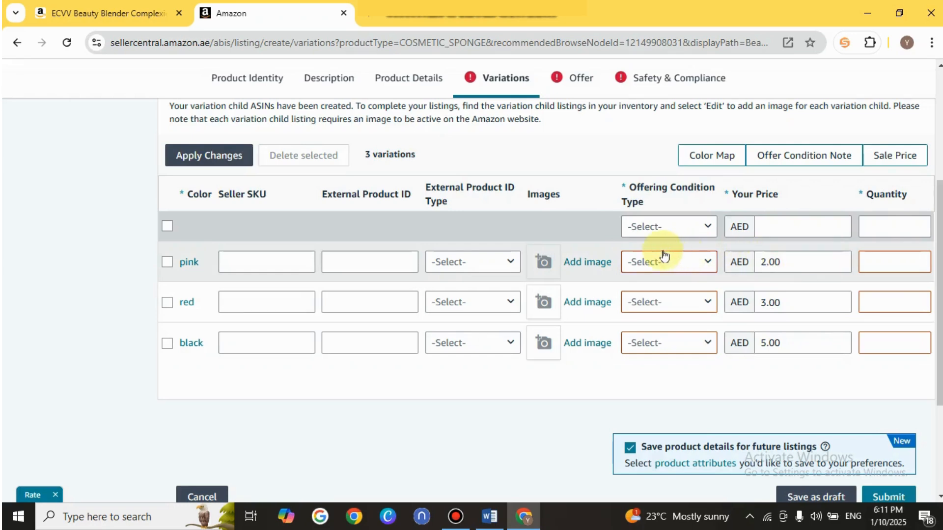
Set the Offering Condition Type to New for the pink, red and black variants
click(702, 265)
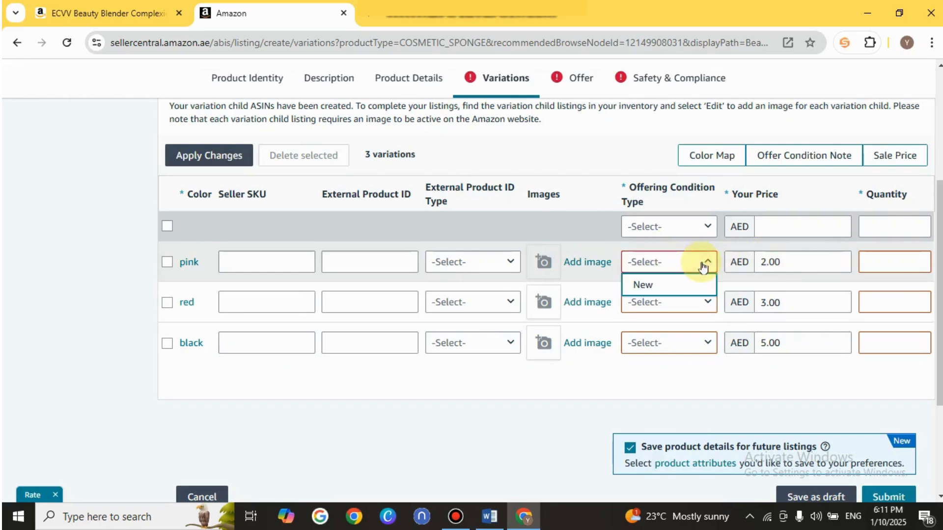
click(644, 286)
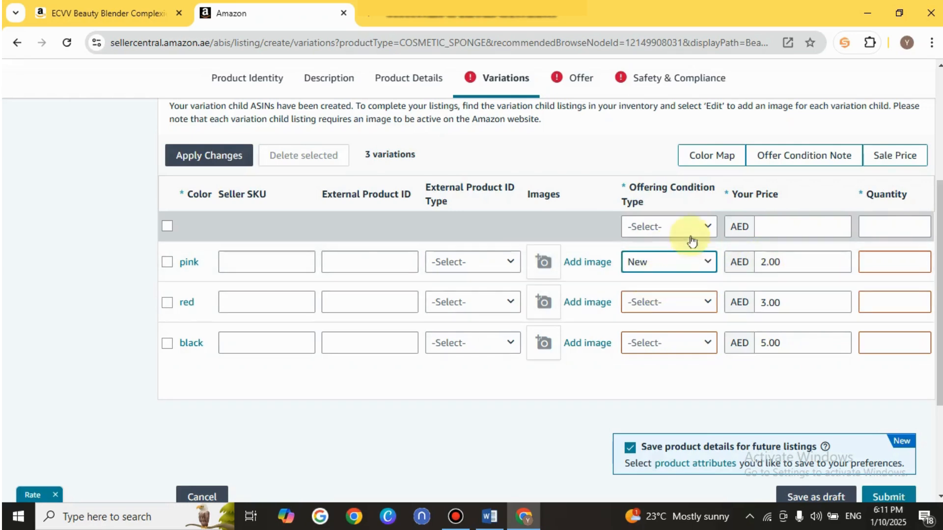
click(706, 302)
click(660, 326)
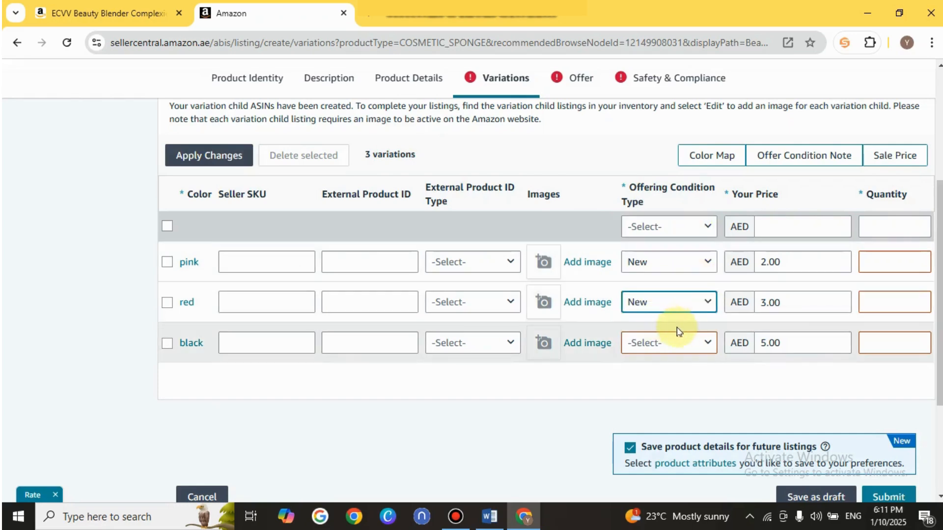
click(707, 343)
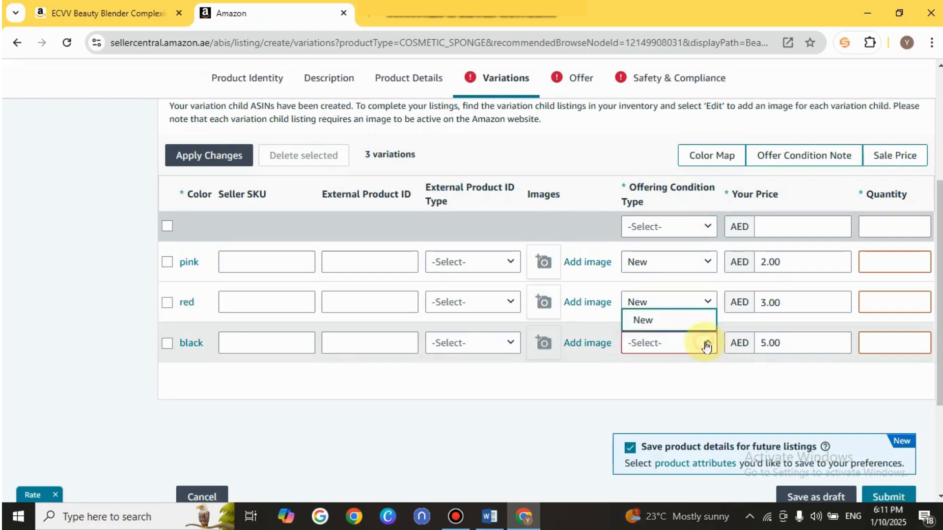
click(664, 320)
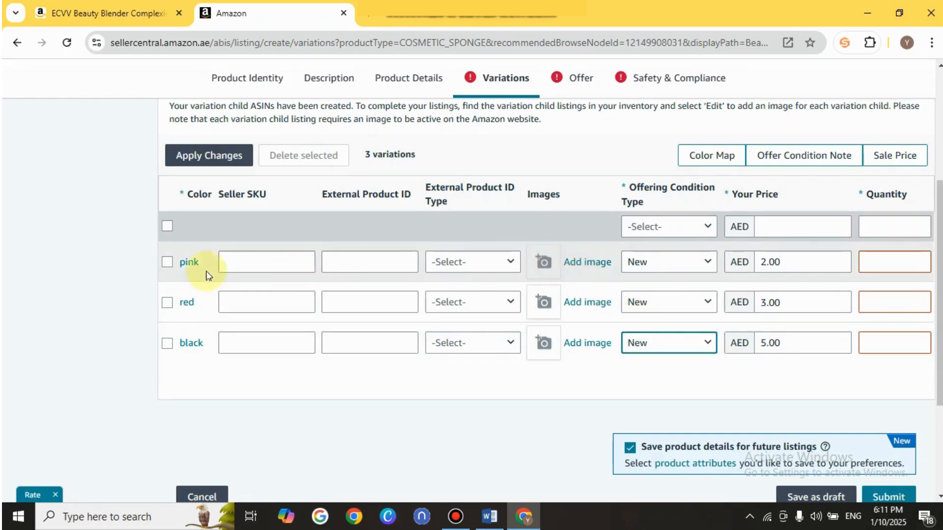
Try to add the pink sponge image "download (1)" from the Desktop as the pink variant's main image
click(580, 267)
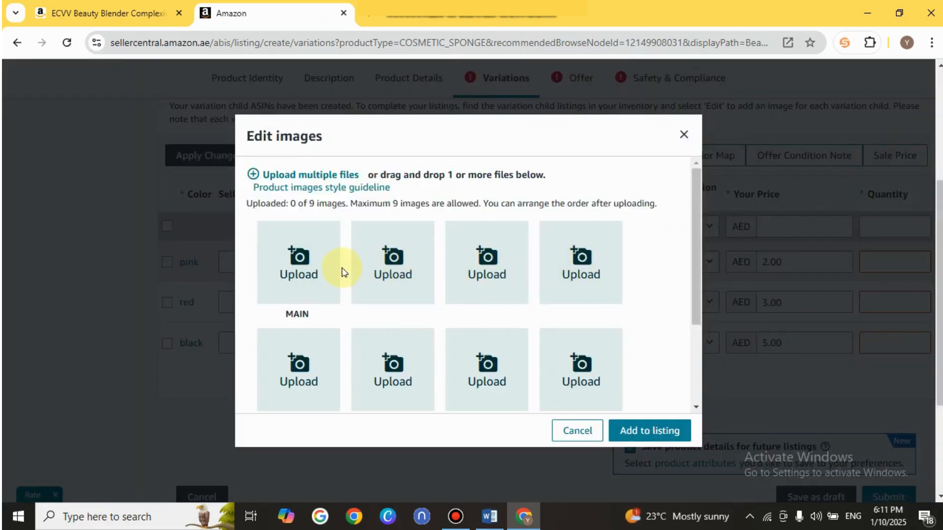
click(301, 275)
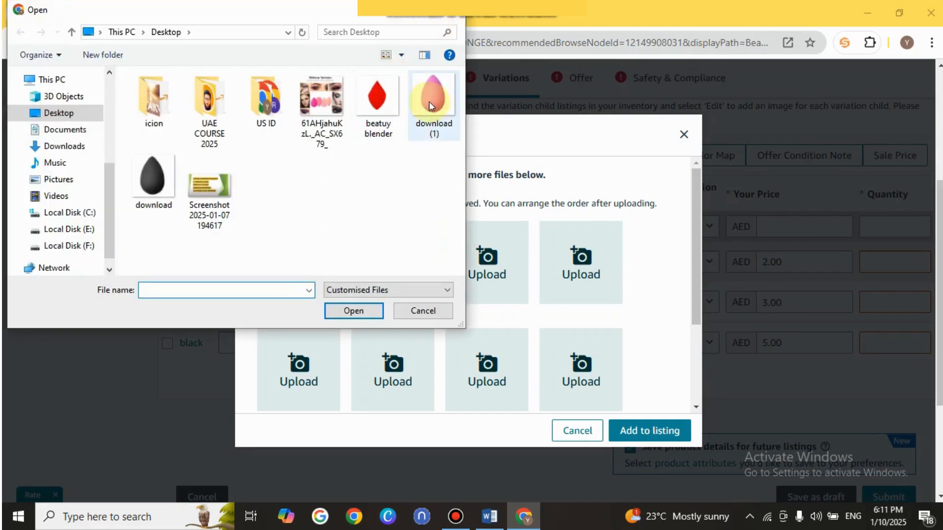
click(430, 106)
click(352, 313)
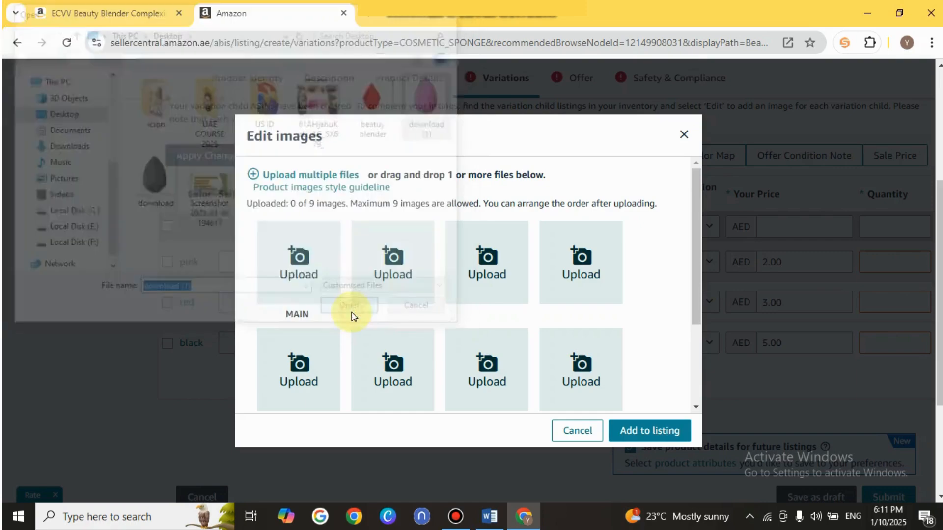
click(645, 432)
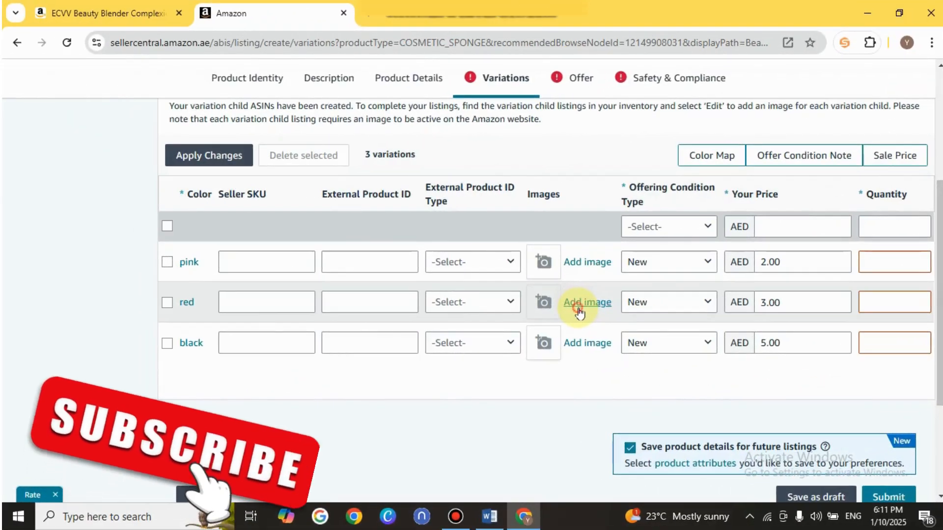
click(710, 284)
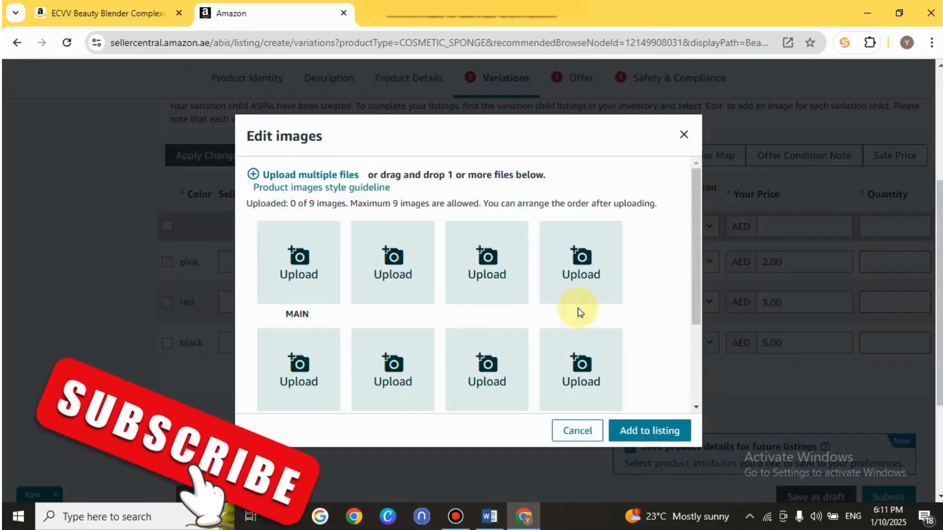
click(299, 275)
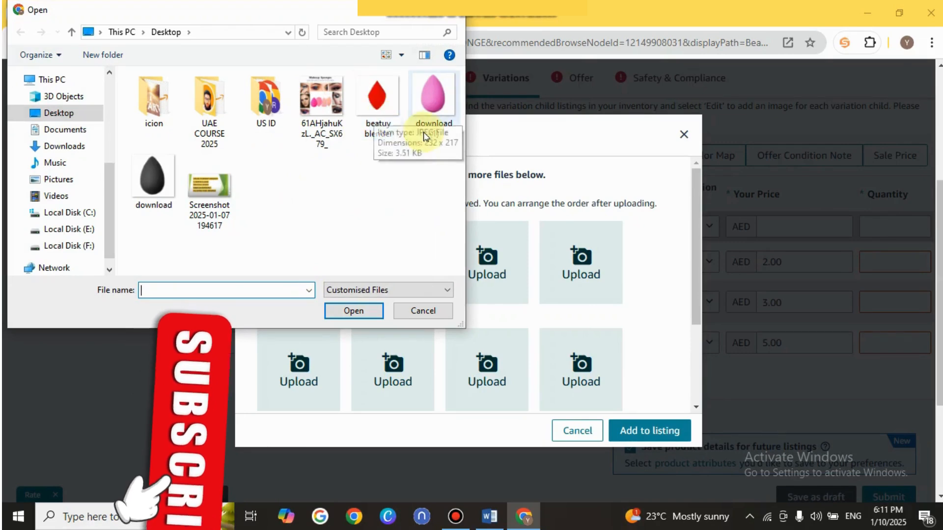
click(451, 7)
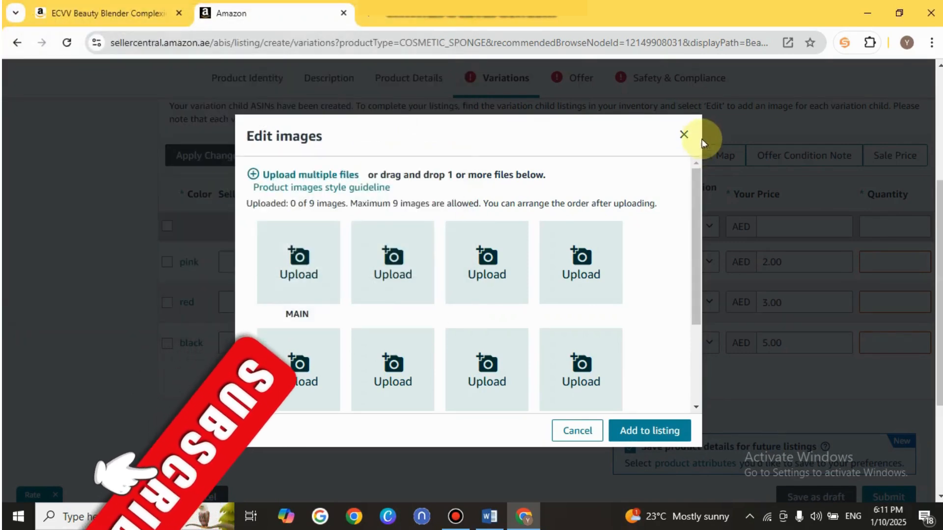
click(684, 134)
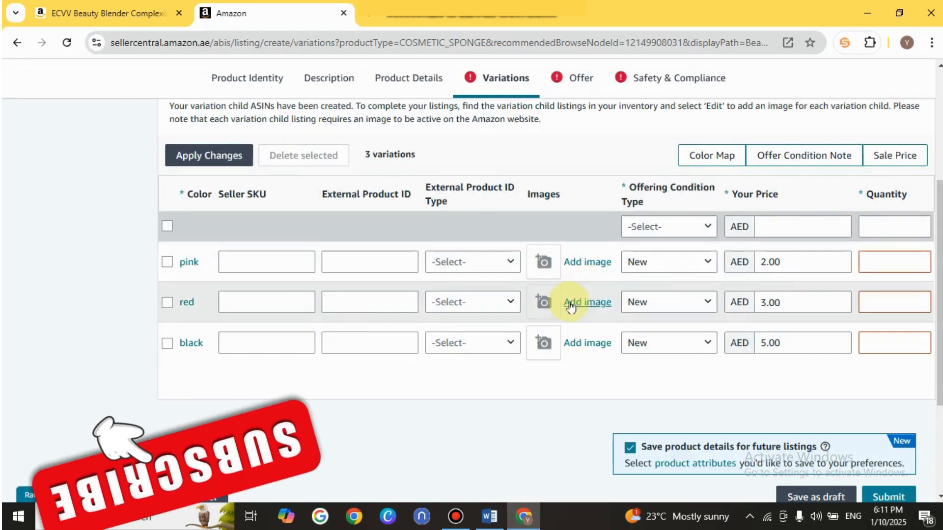
Upload the black sponge image "download" from the Desktop as the red variant's main image and add it to the listing
click(591, 304)
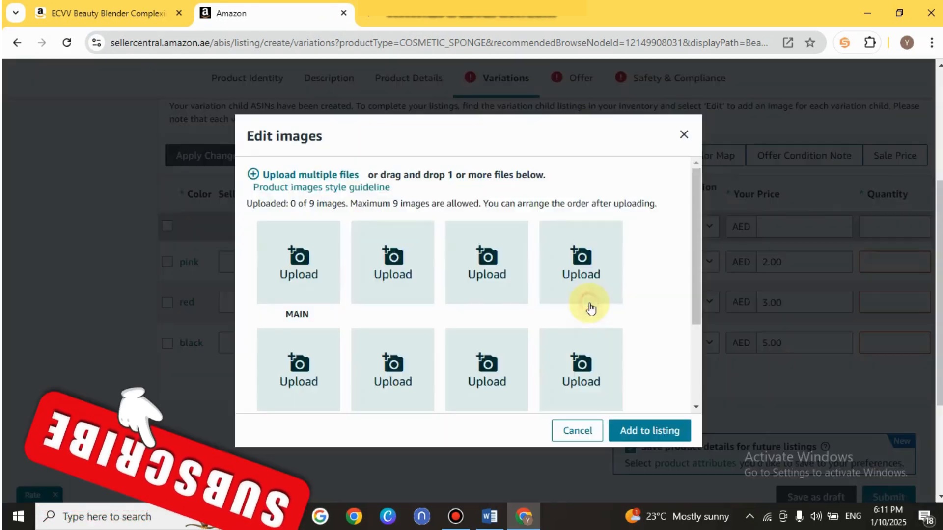
click(301, 256)
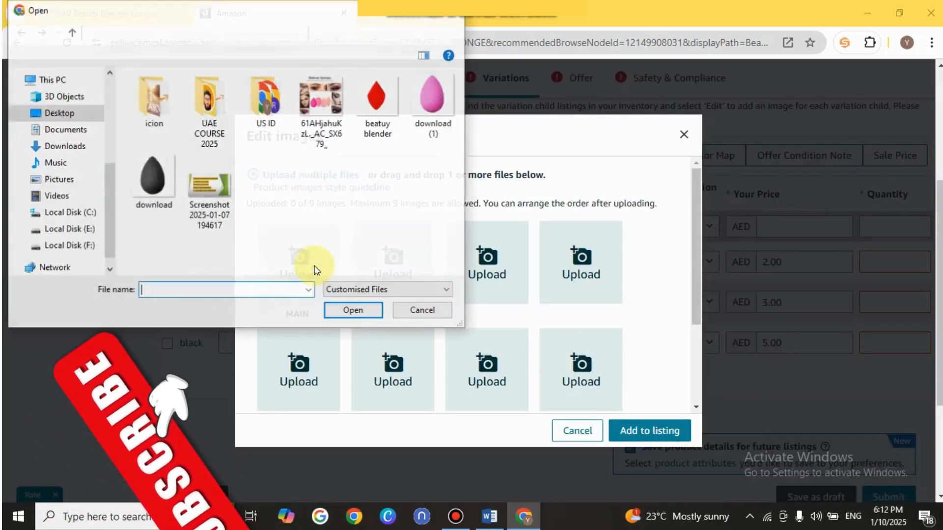
click(153, 197)
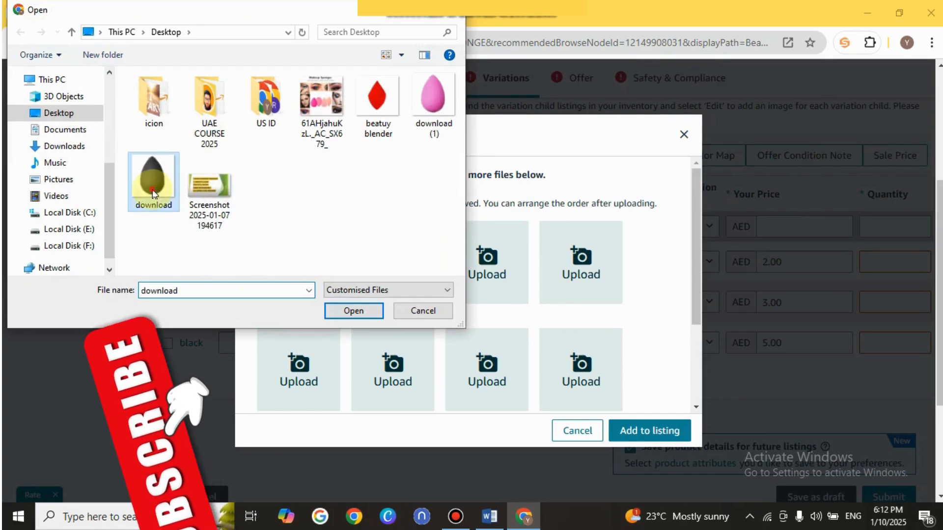
click(353, 311)
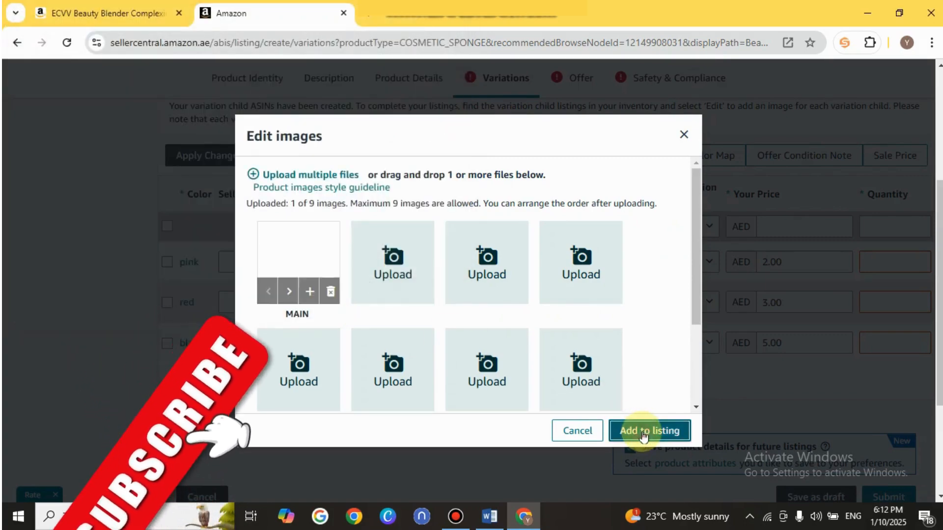
click(643, 436)
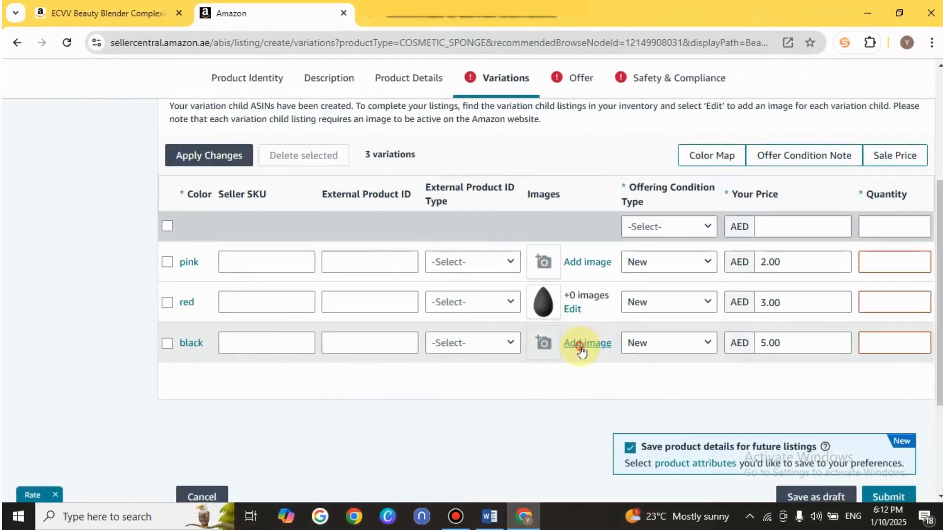
Add the red sponge image "beatuy blender" as the red variant's main image and the pink sponge image as the pink variant's main image
click(581, 344)
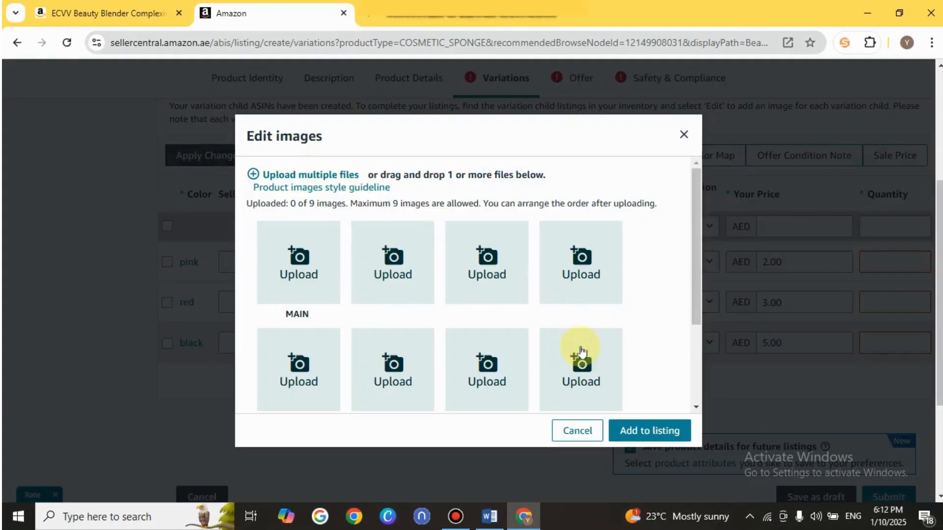
click(315, 274)
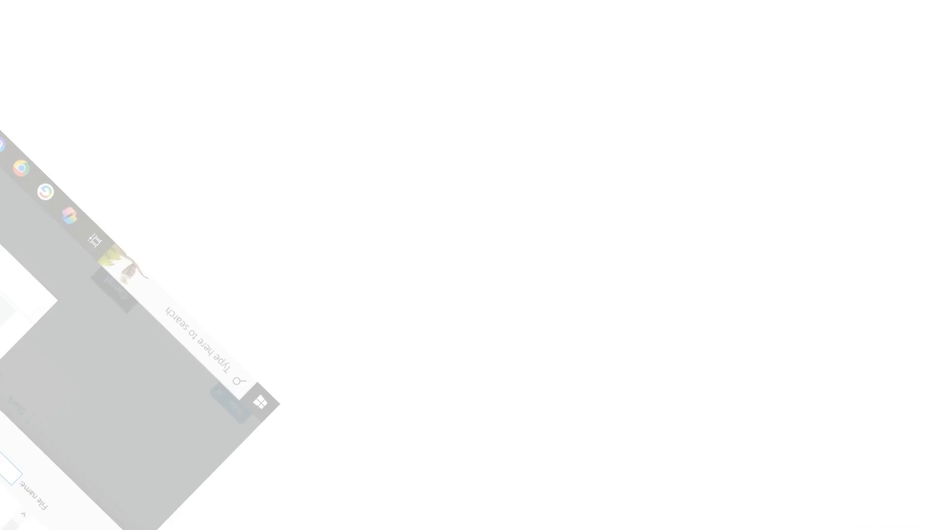
click(388, 107)
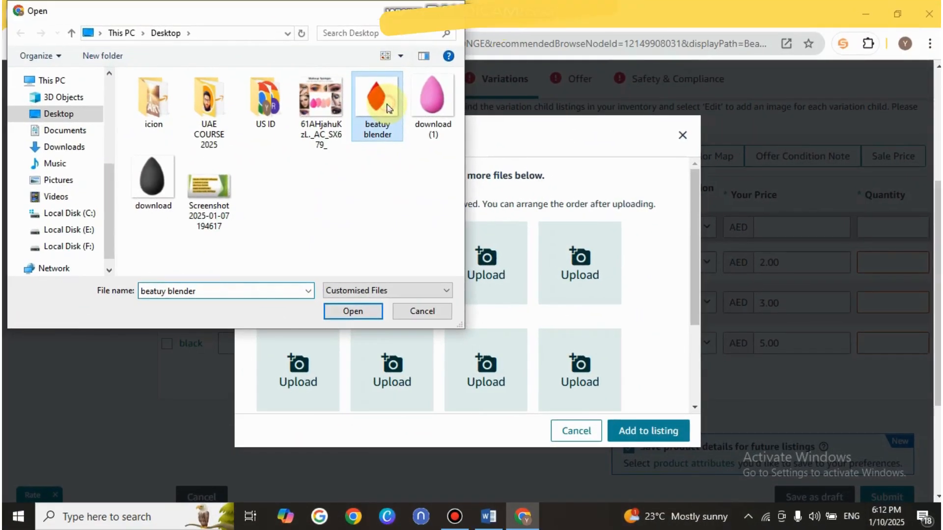
click(353, 310)
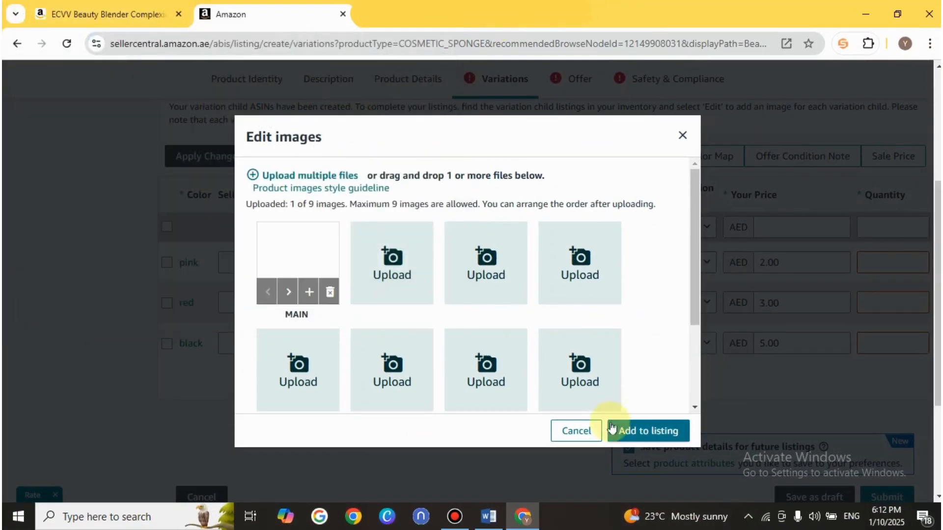
click(641, 431)
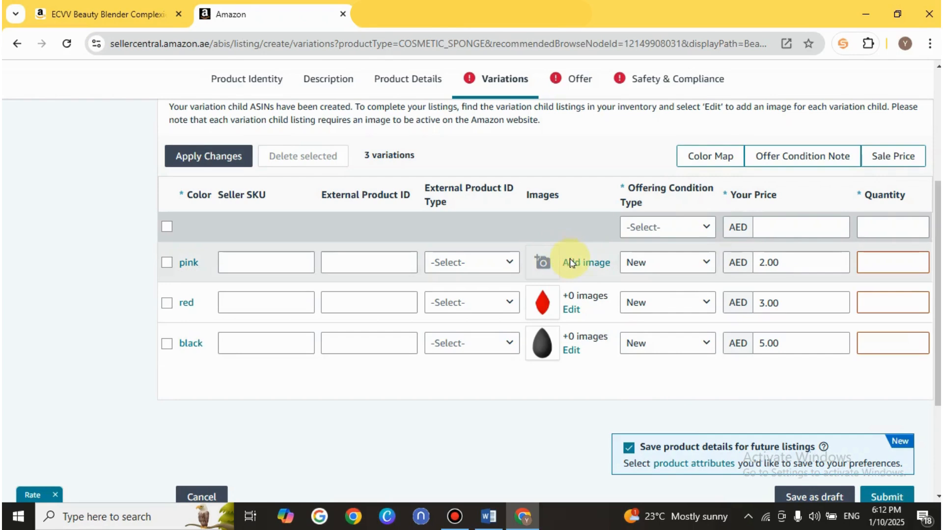
click(584, 264)
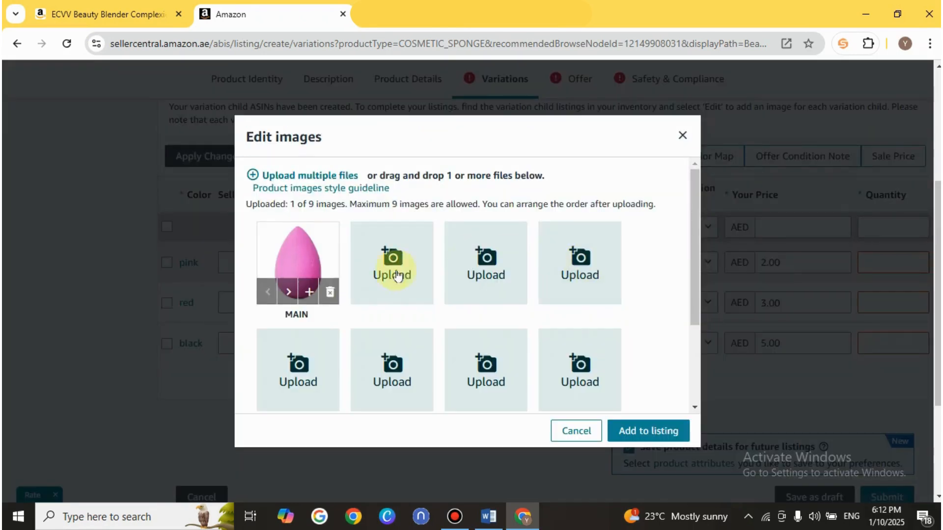
click(641, 432)
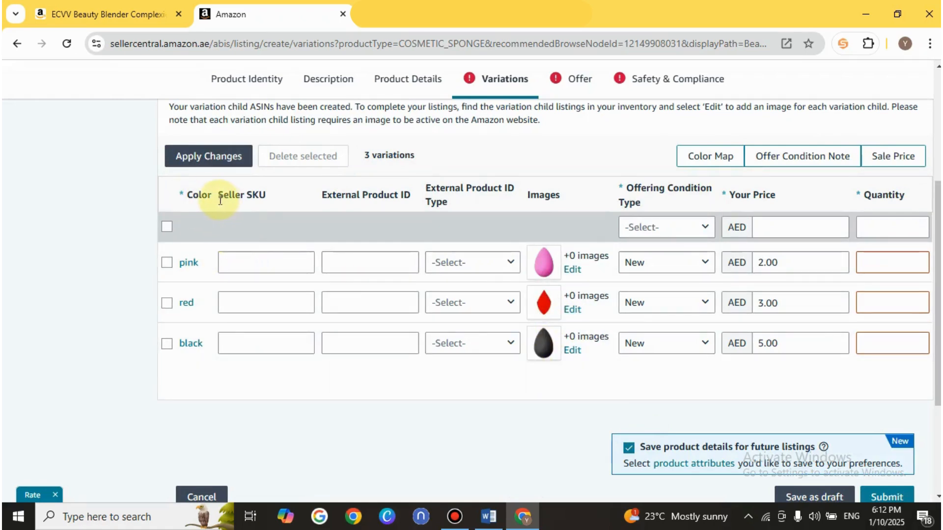
Enter the seller SKUs "Pink 1" for the pink variant, "Red 2" for red and "Blacl 3" for black
click(243, 265)
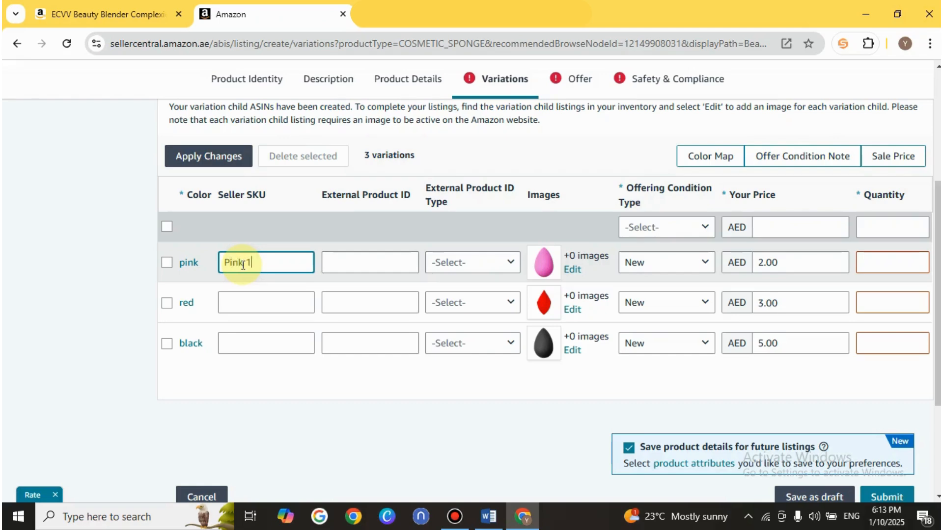
click(241, 306)
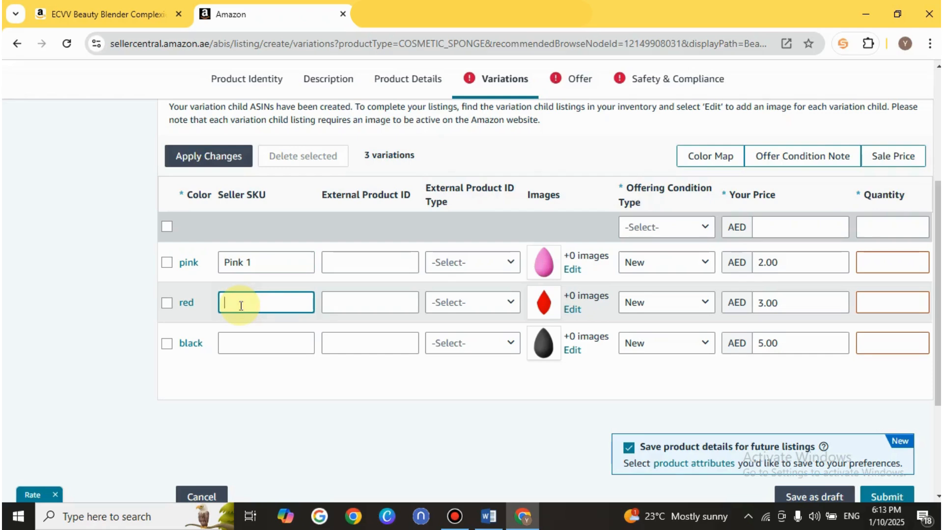
click(238, 347)
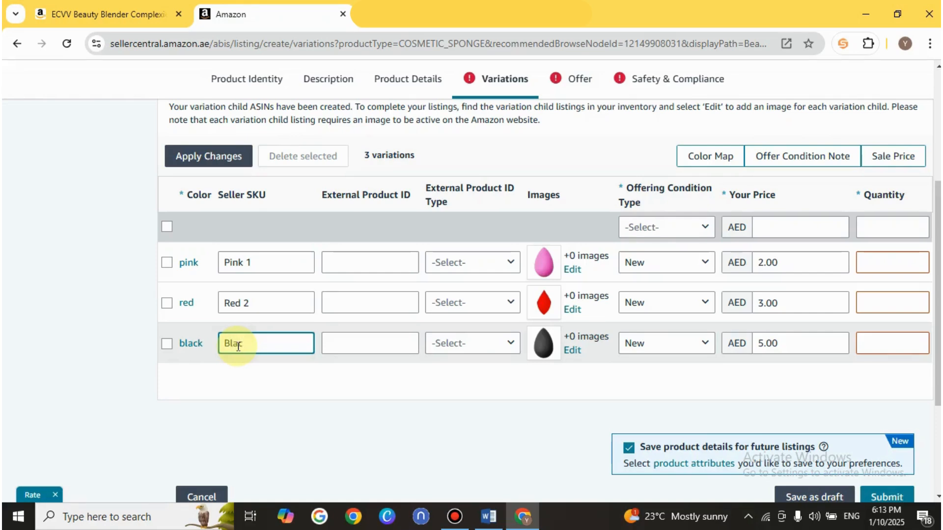
click(378, 420)
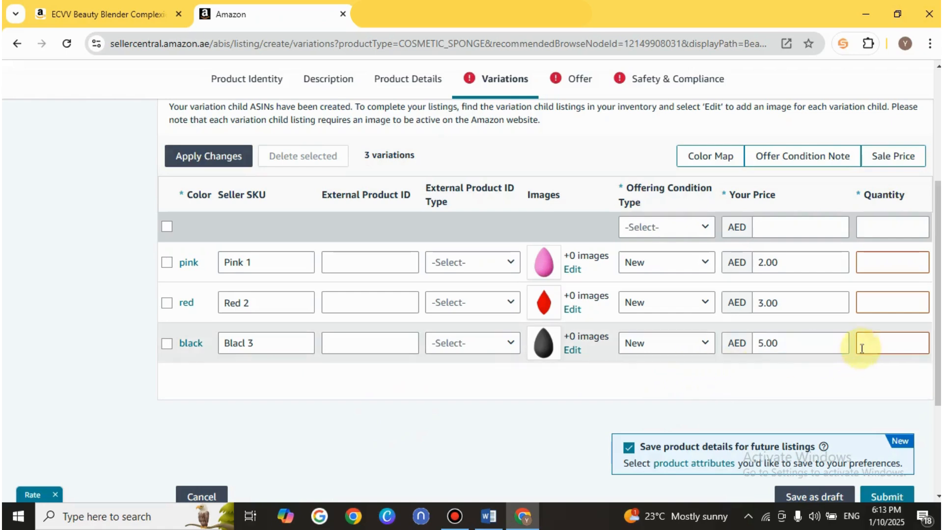
Set the variant quantities to 10 for pink, 21 for red and 15 for black
click(897, 264)
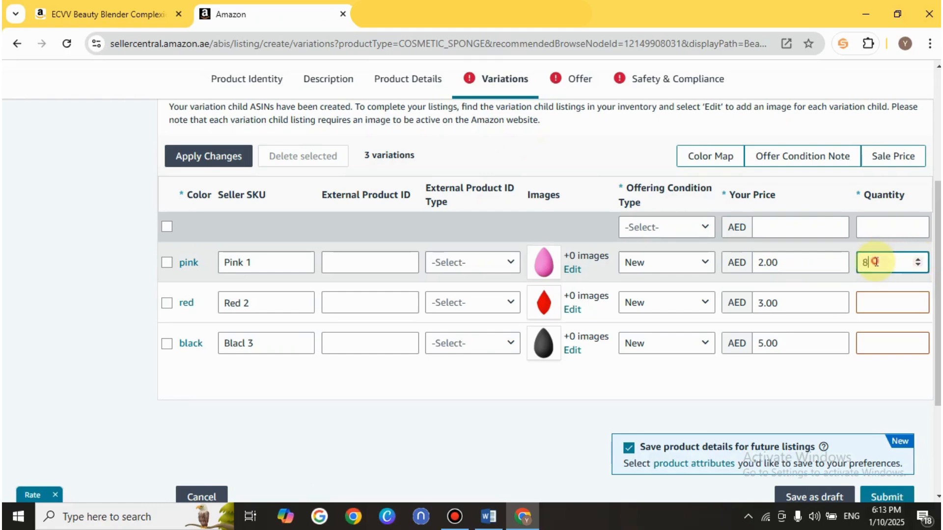
drag(864, 262, 880, 263)
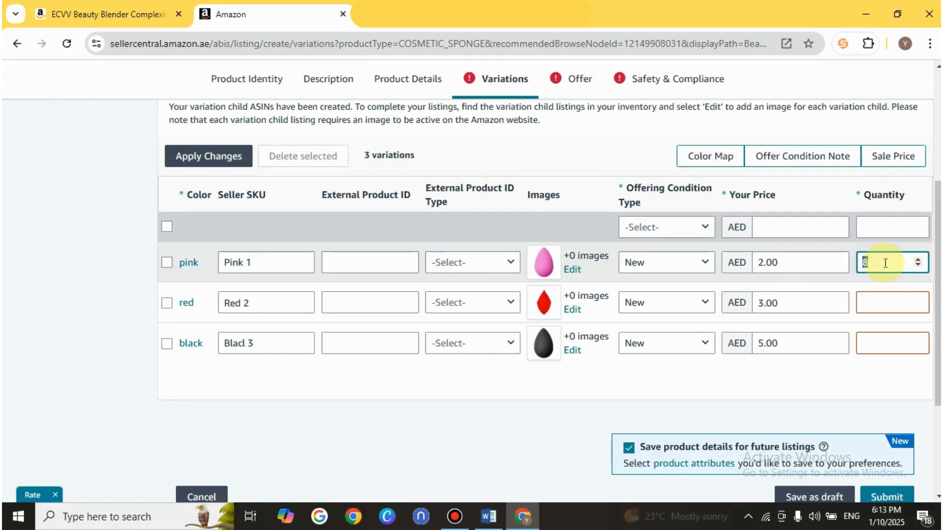
click(899, 301)
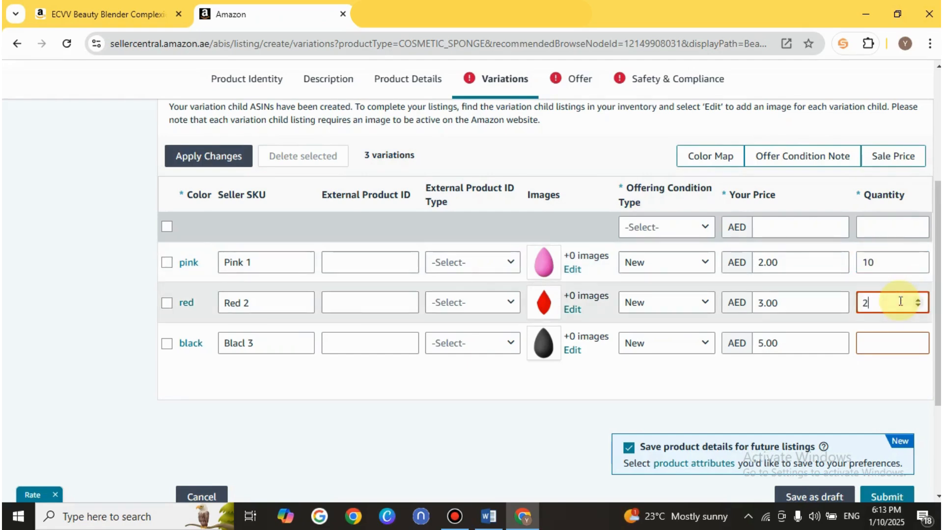
click(870, 340)
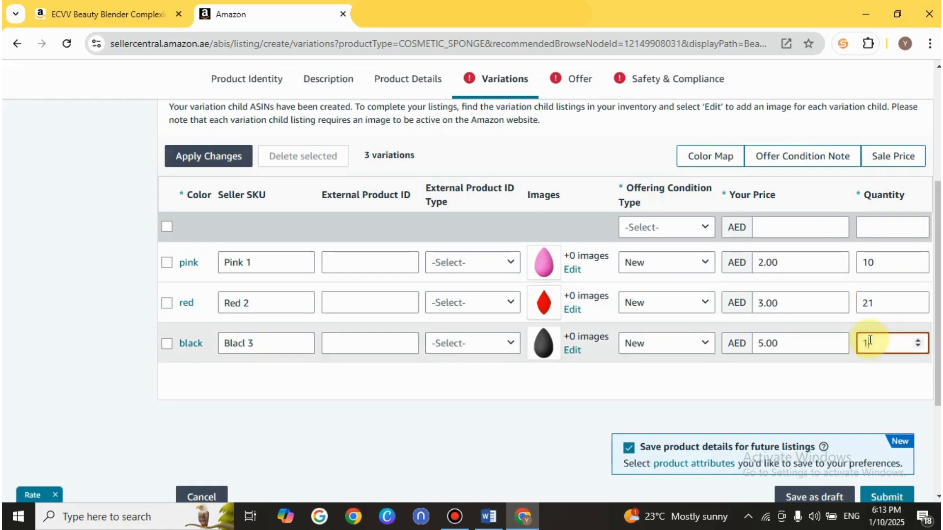
click(811, 381)
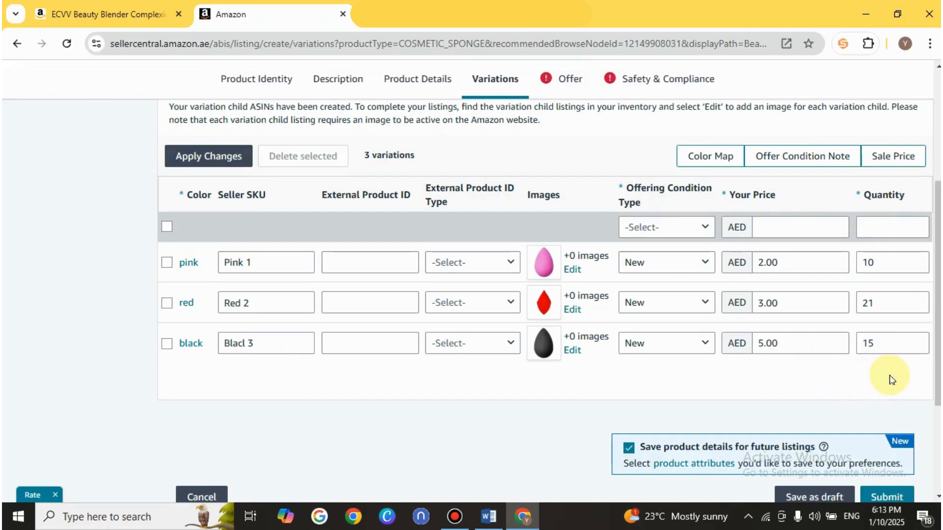
Set the offer's Fulfillment Channel to the self ship or Easy Ship option (Merchant Fulfilled)
scroll(929, 297, up, 4)
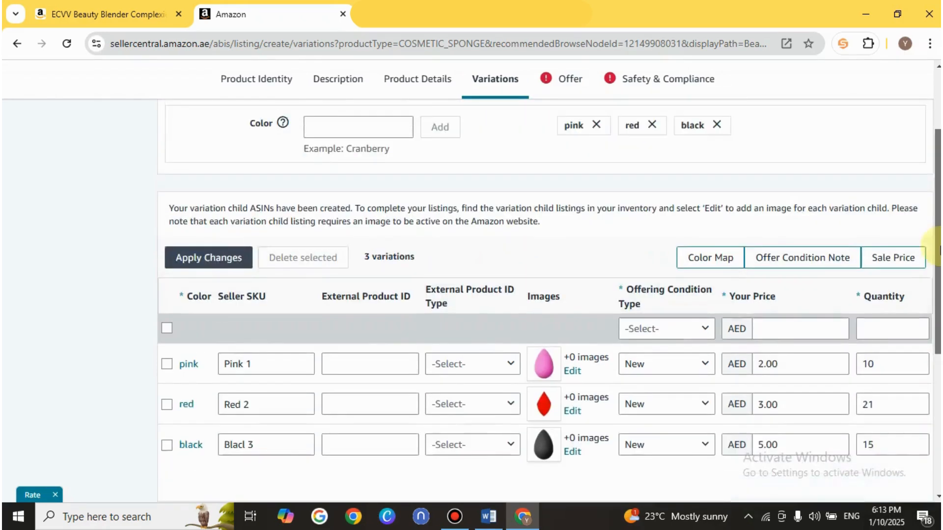
scroll(935, 277, down, 3)
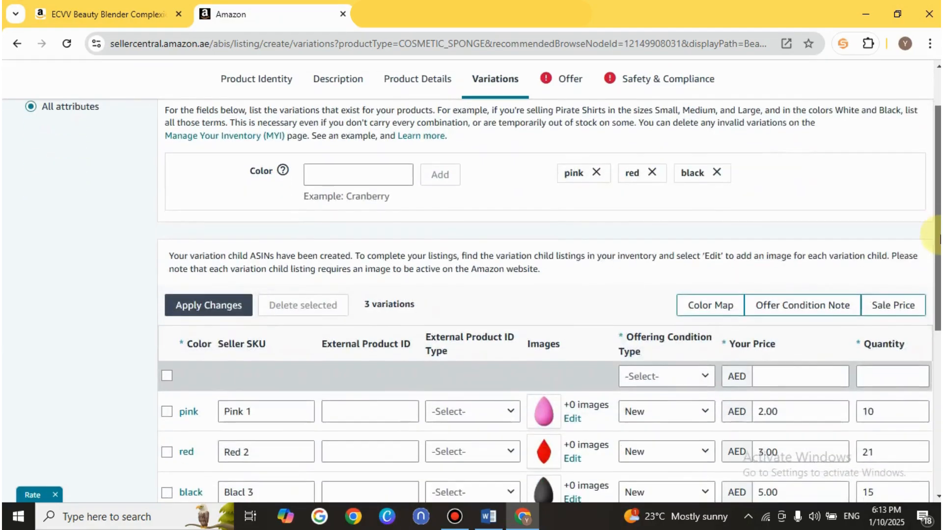
scroll(935, 295, down, 2)
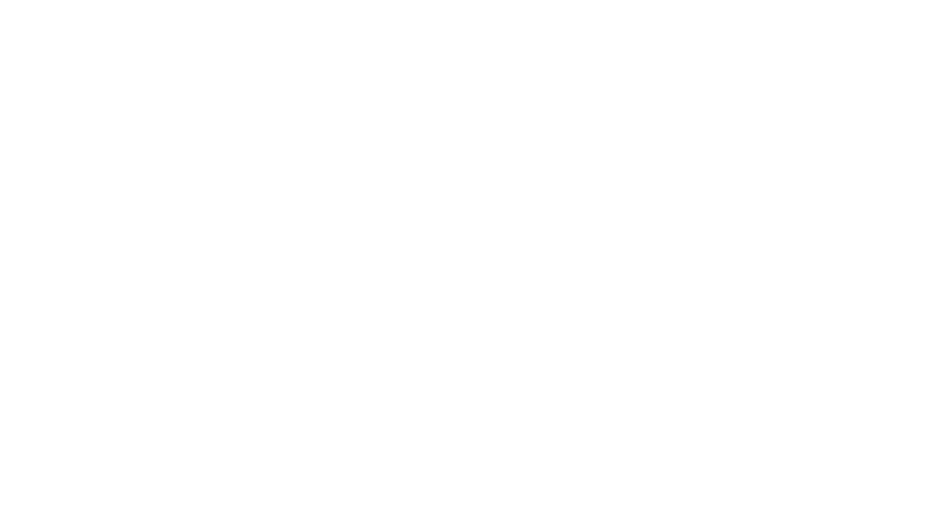
drag(936, 257, 936, 175)
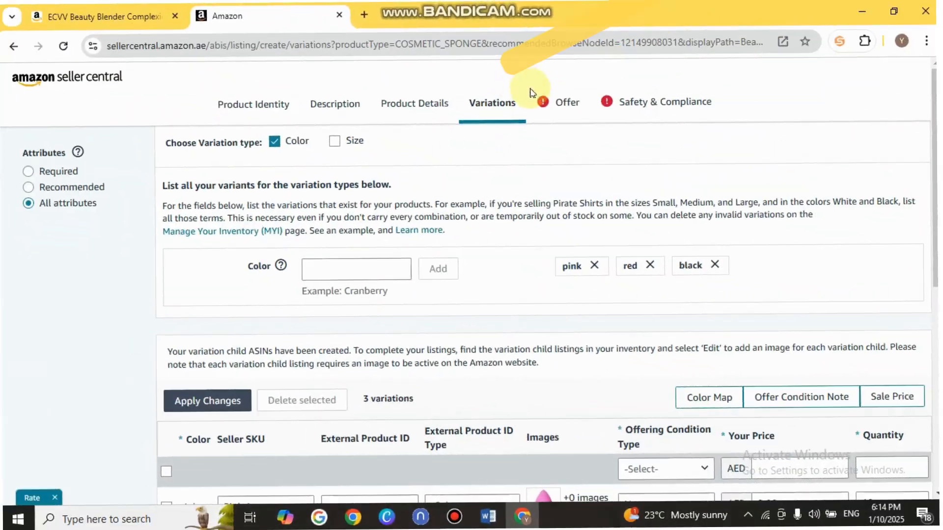
click(566, 105)
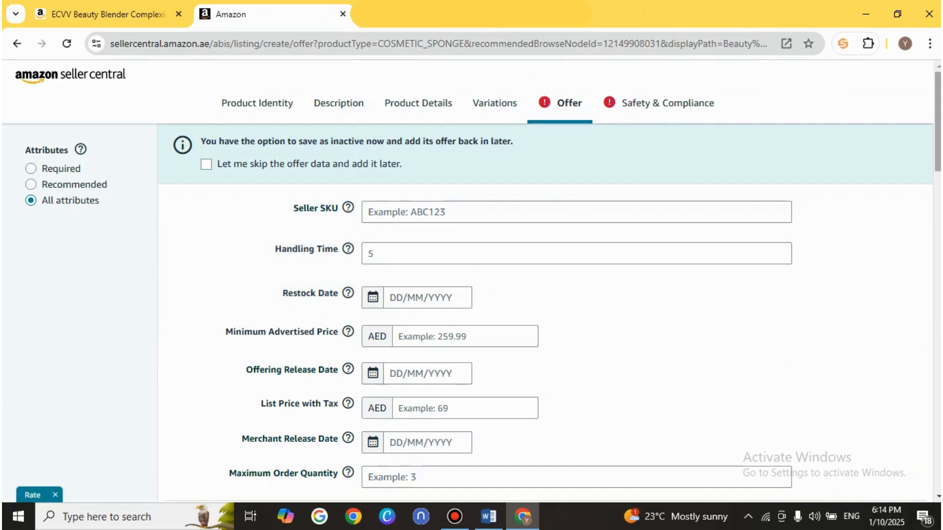
drag(933, 167, 923, 259)
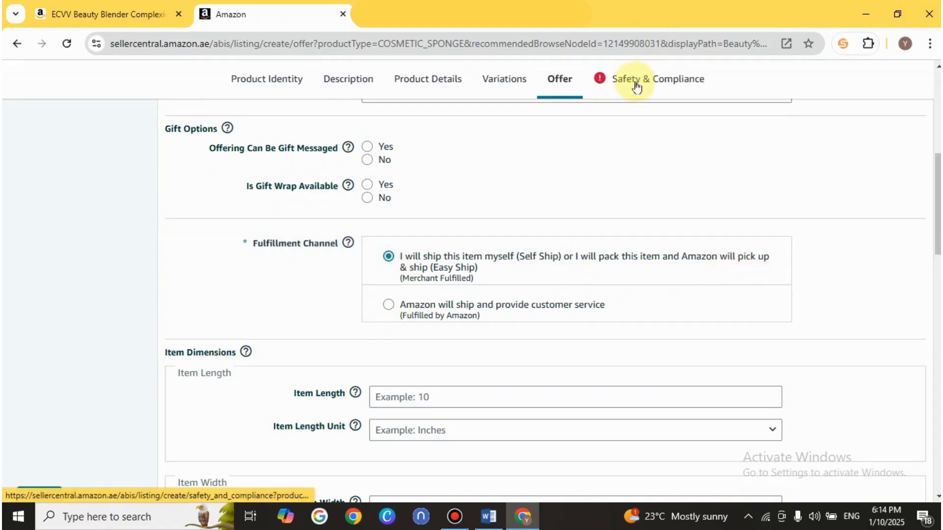
Enter "No" as the Safety Warning in the listing's safety and compliance details
click(637, 83)
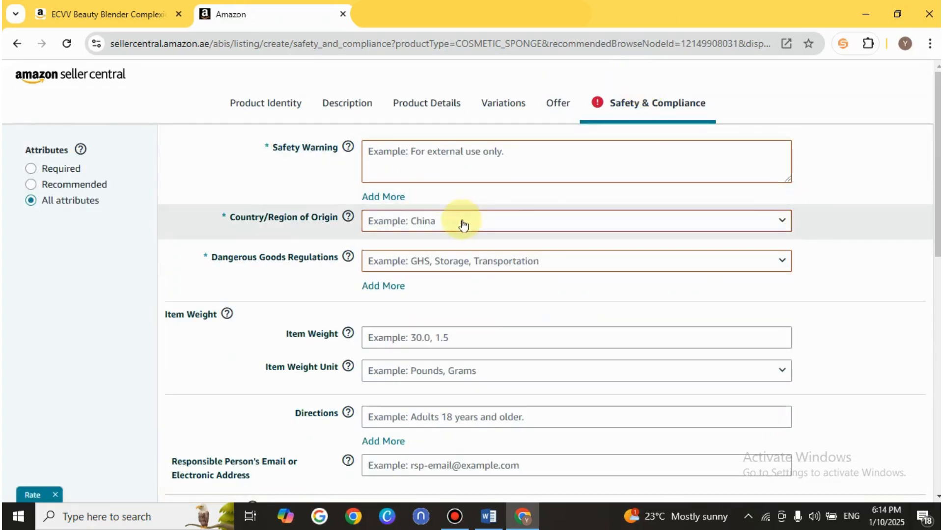
click(408, 148)
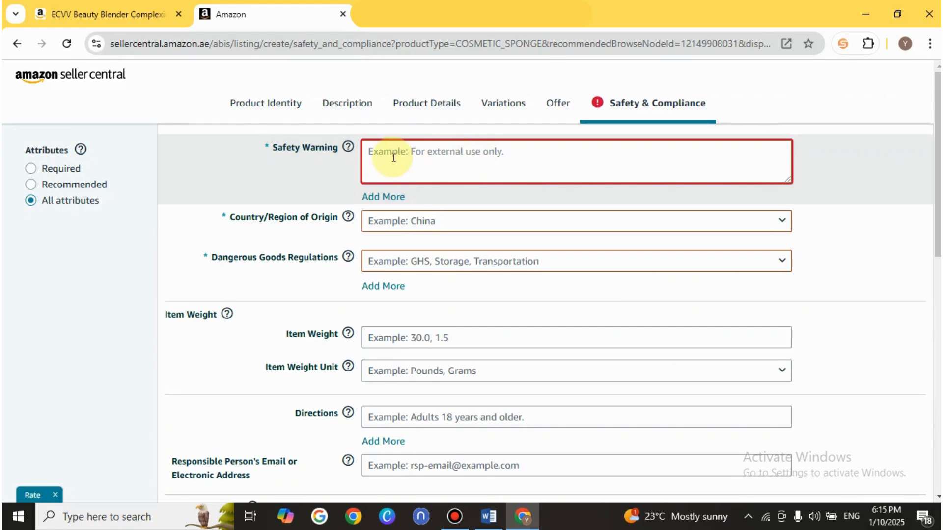
text(no)
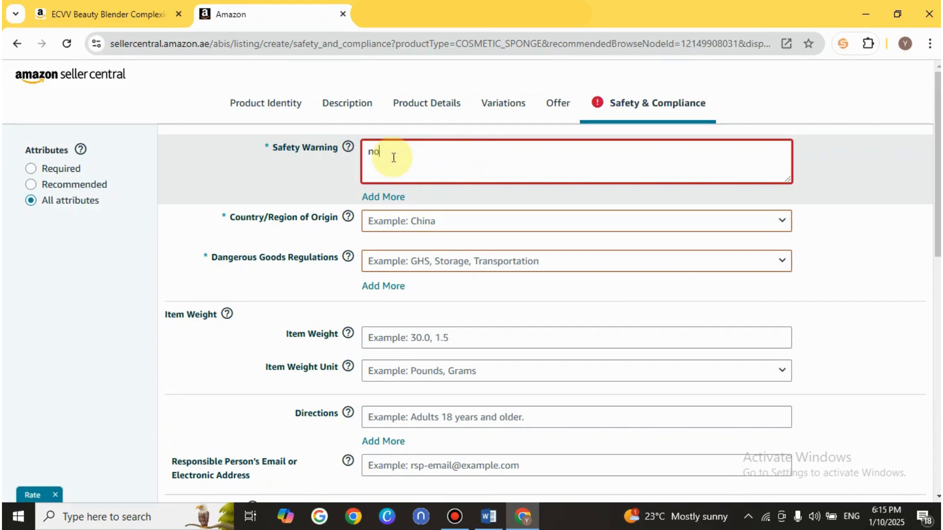
drag(390, 153, 362, 153)
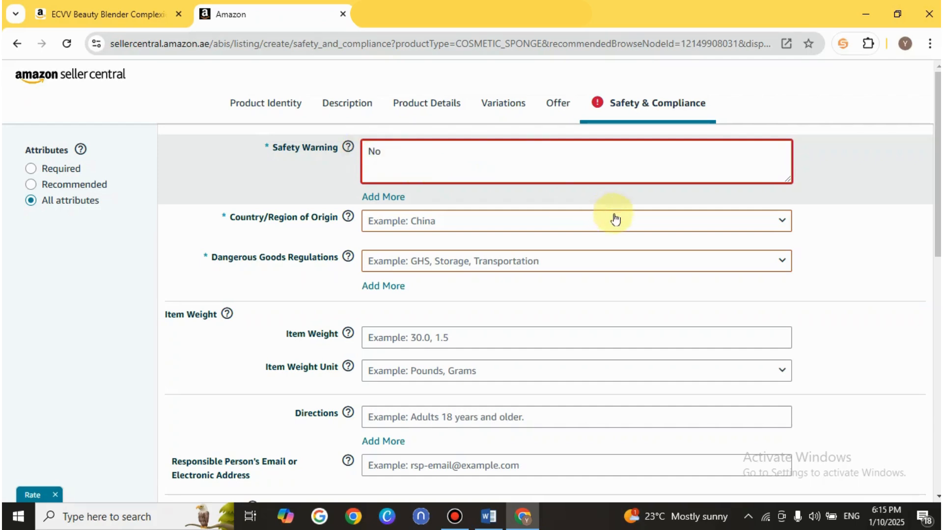
Set the Country/Region of Origin to China and the Dangerous Goods Regulations to Other
click(432, 231)
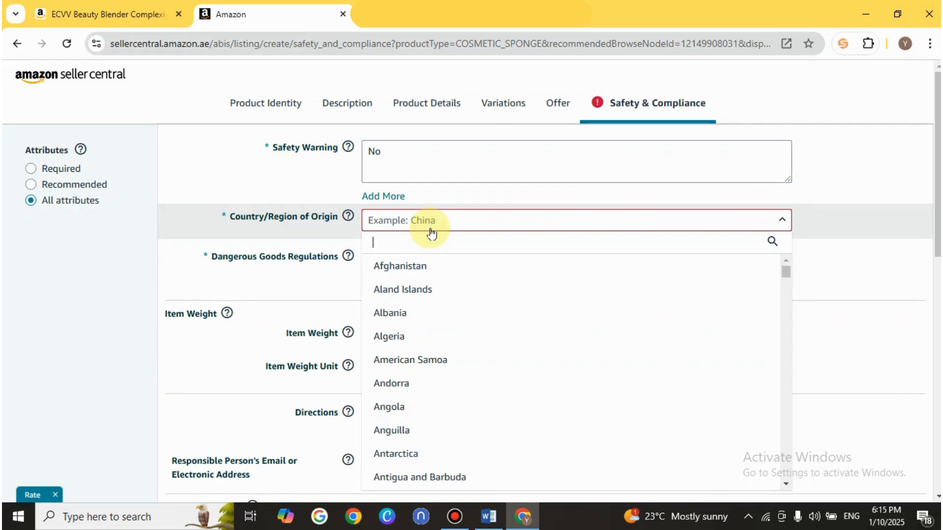
click(414, 244)
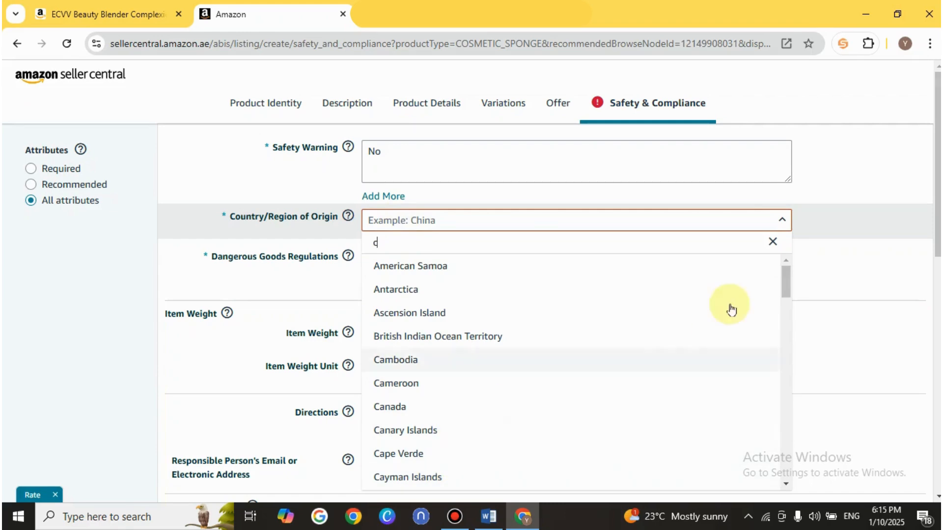
drag(784, 285, 784, 302)
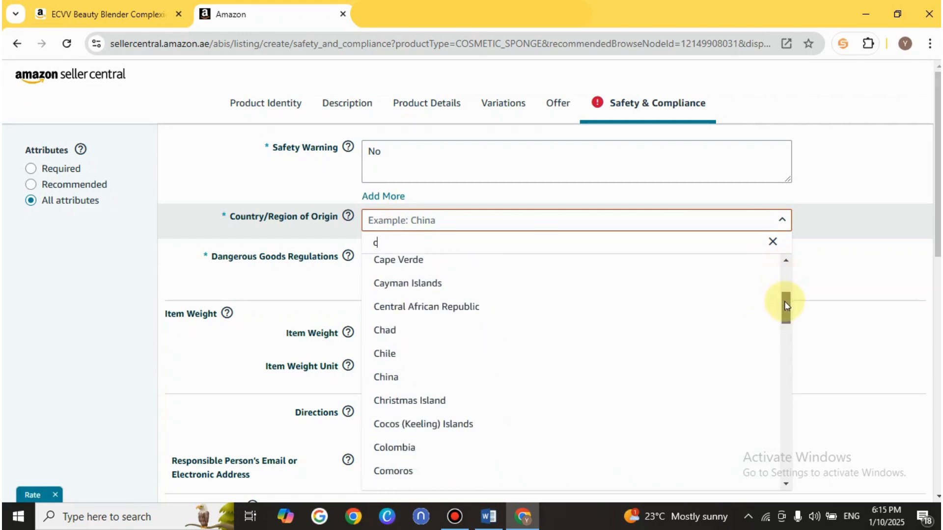
click(398, 377)
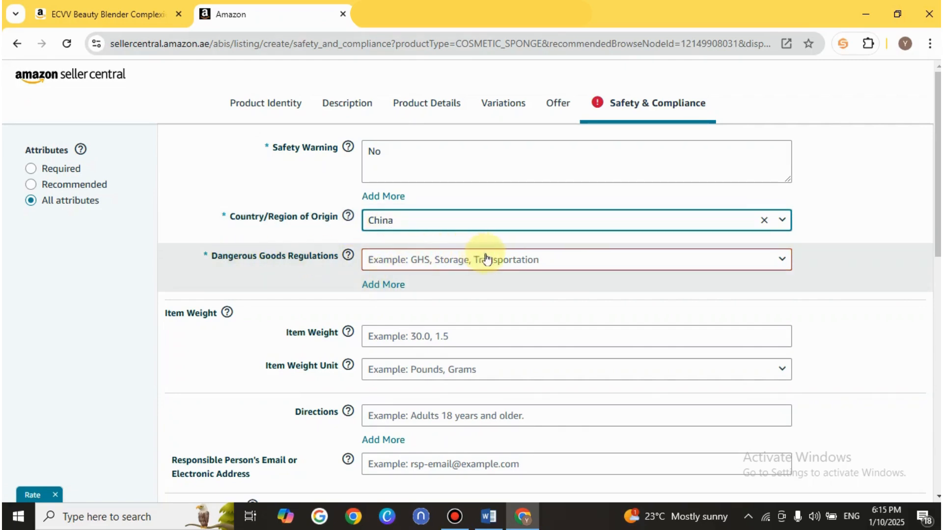
click(770, 265)
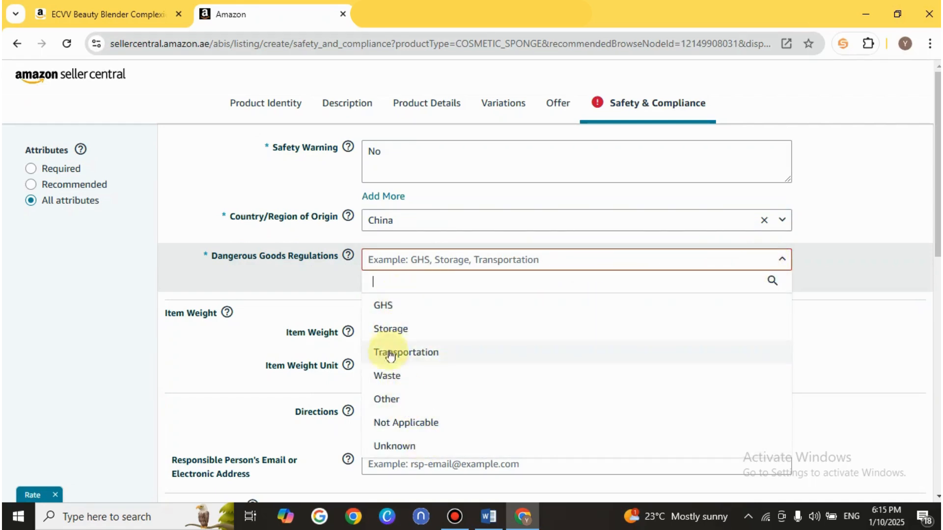
click(395, 399)
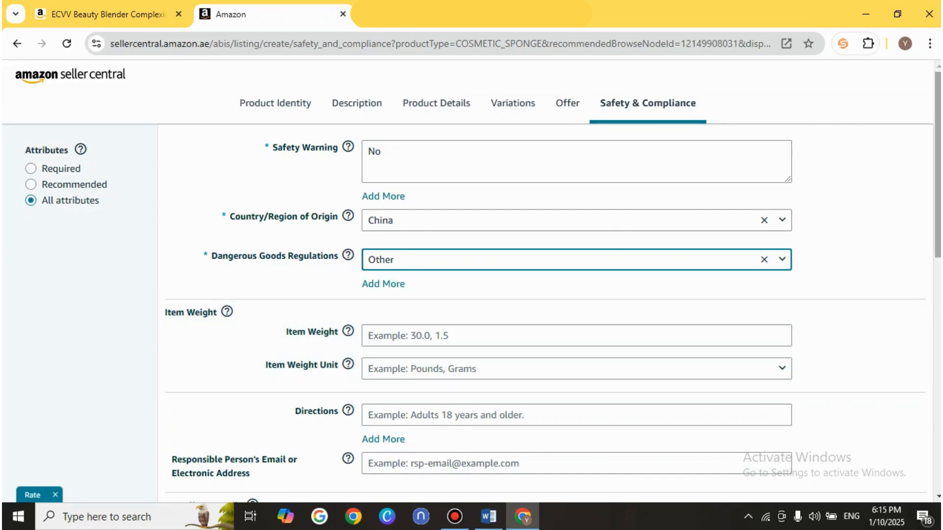
Review the remaining safety and compliance fields, the product details and the product identity information
drag(937, 237, 937, 347)
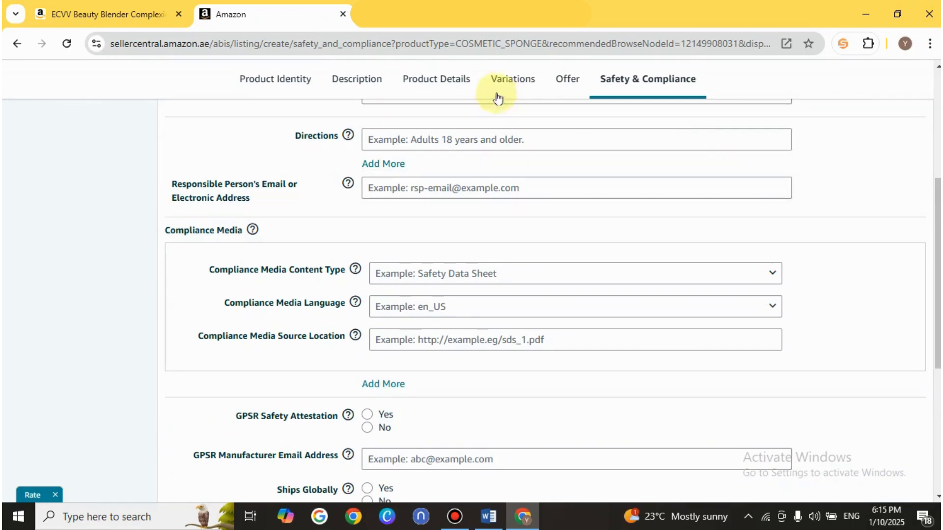
click(450, 82)
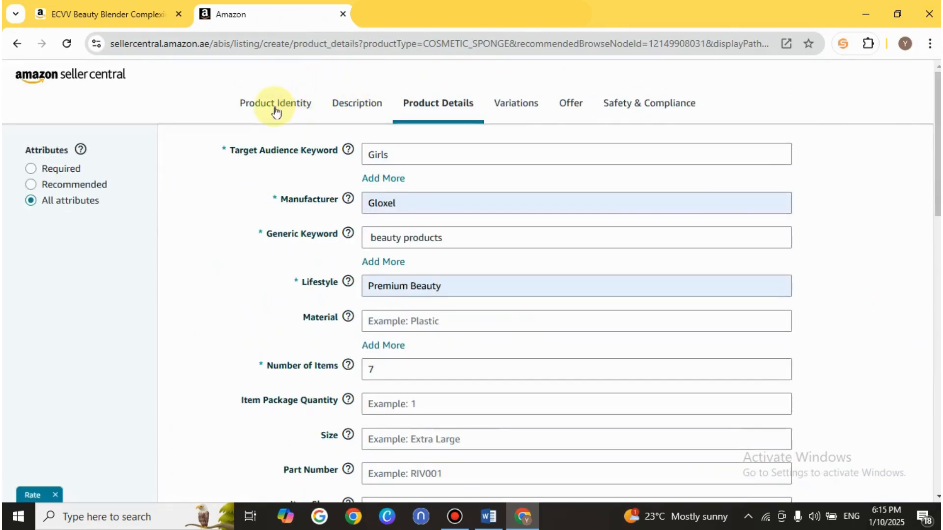
click(275, 109)
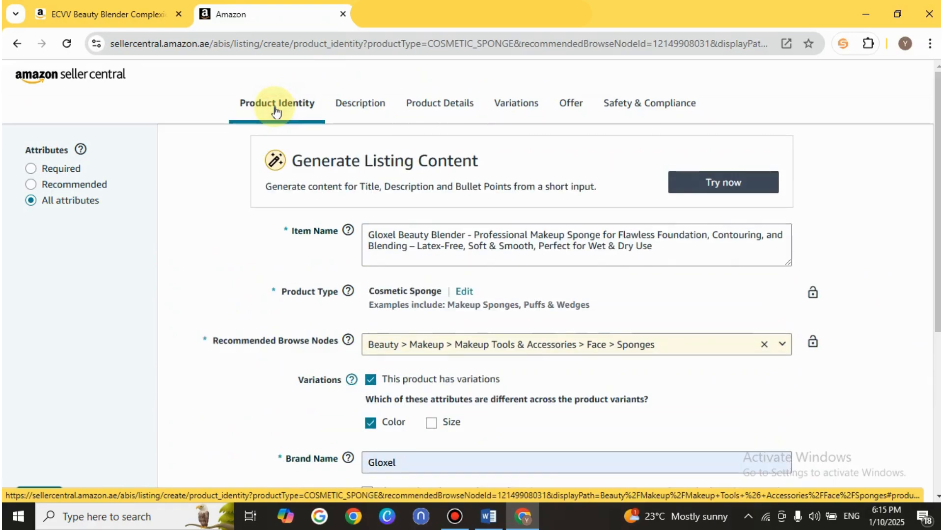
Submit the completed Gloxel Beauty Blender listing from its safety and compliance details and dismiss the submission dialog without copying the listing
click(645, 104)
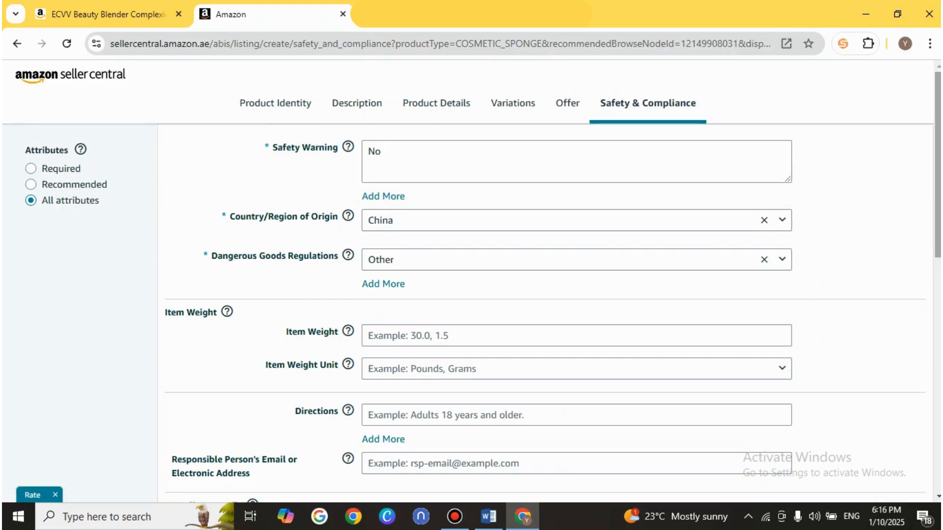
drag(937, 169, 928, 375)
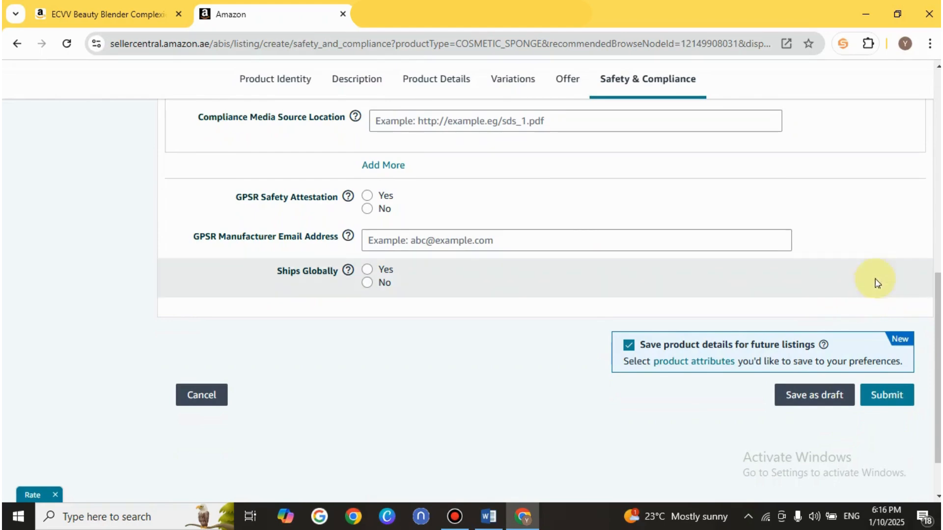
click(885, 403)
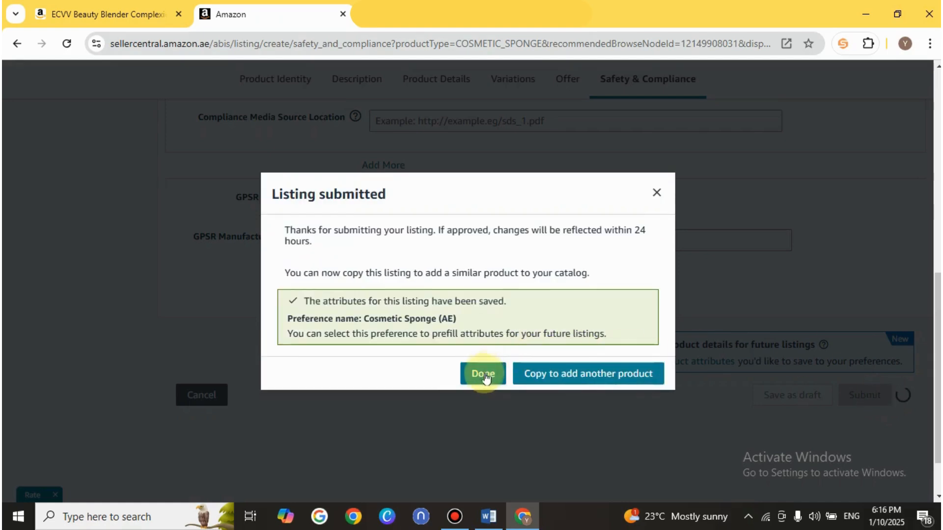
click(483, 376)
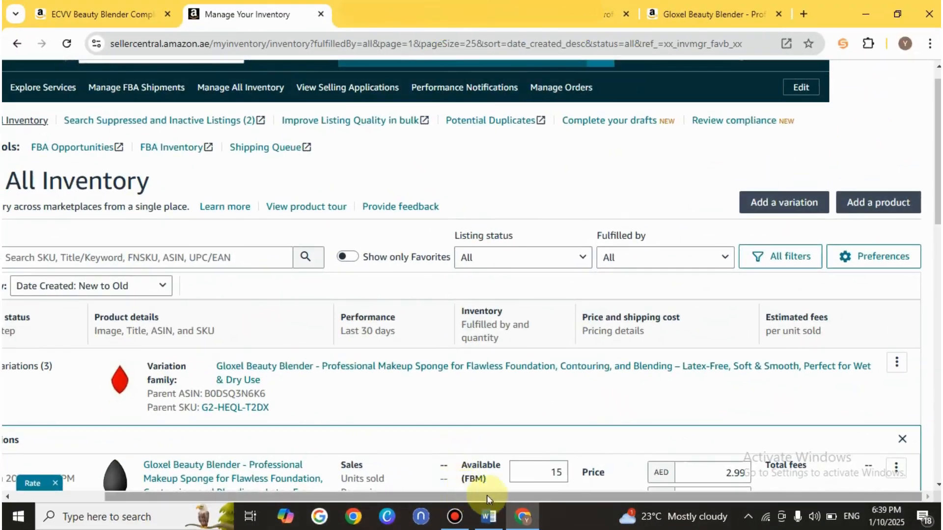
Delete the Gloxel Beauty Blender variation family listing from the inventory, including its child variations
drag(548, 494, 506, 500)
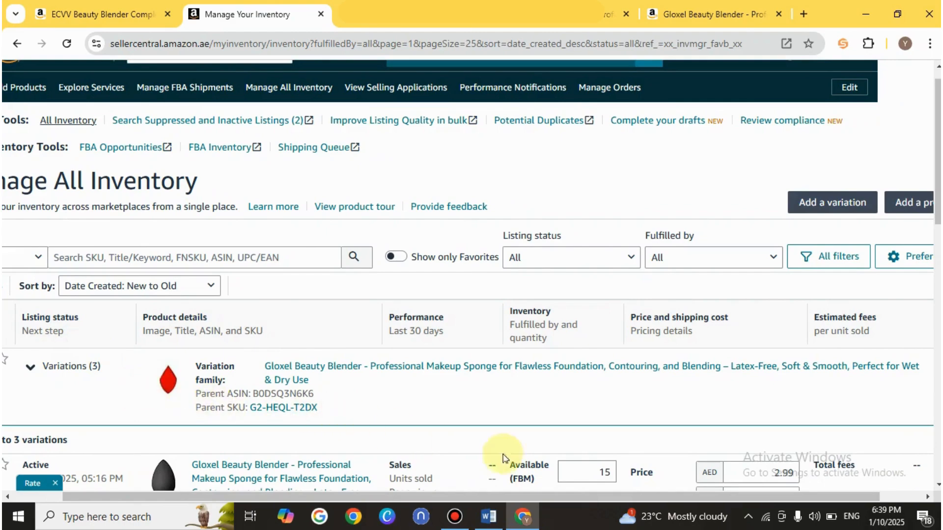
drag(573, 496, 638, 494)
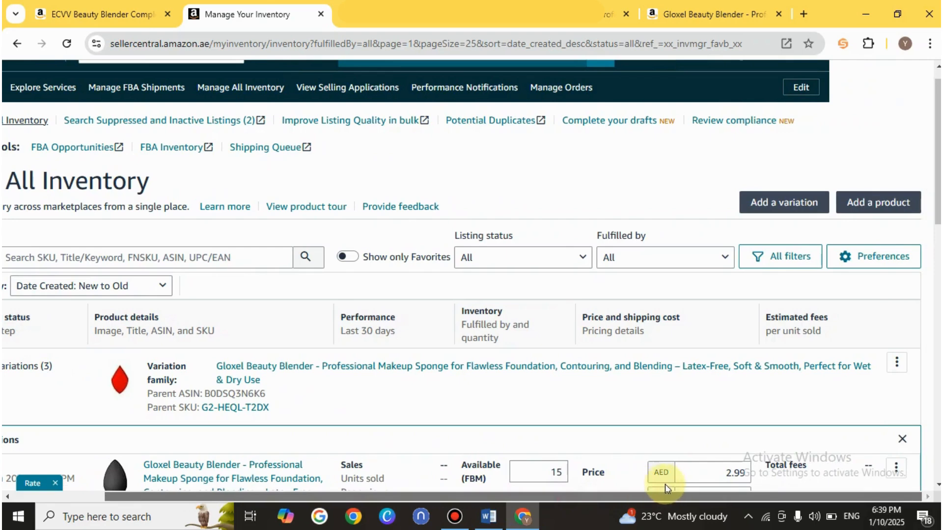
click(897, 364)
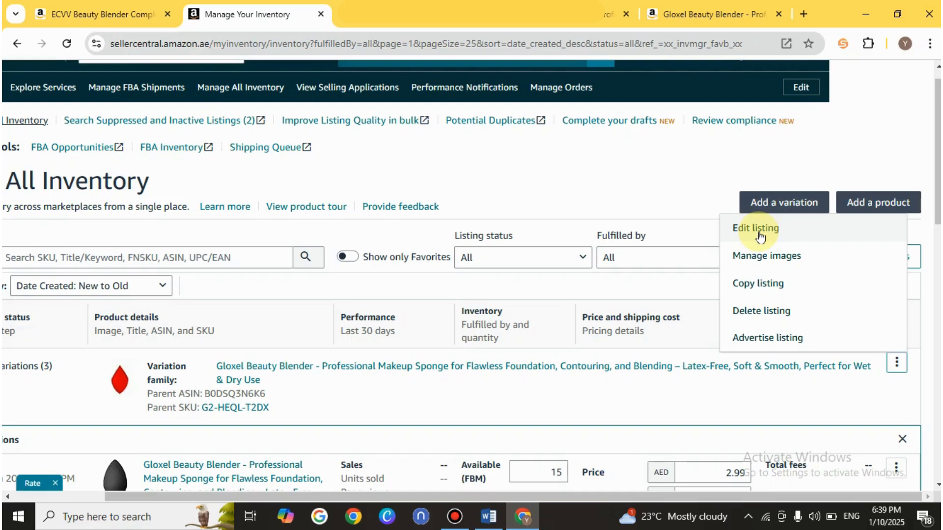
click(791, 313)
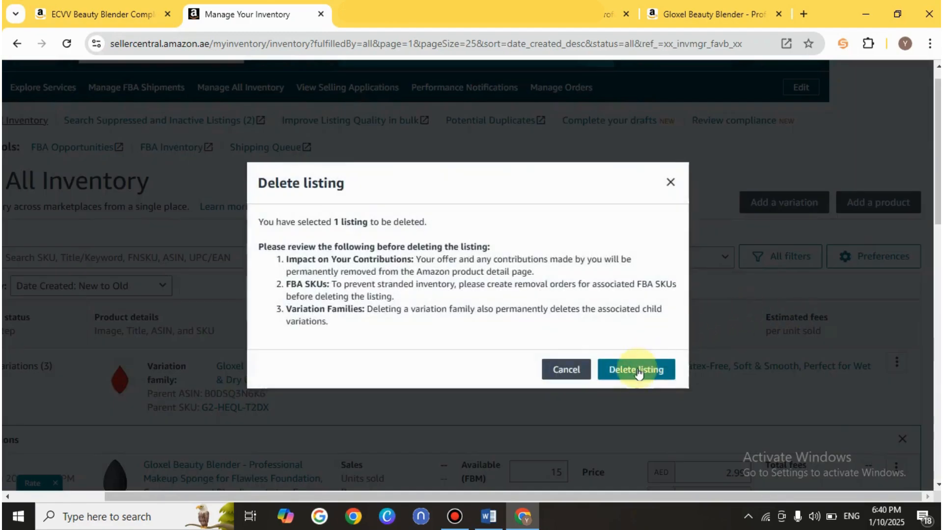
click(636, 374)
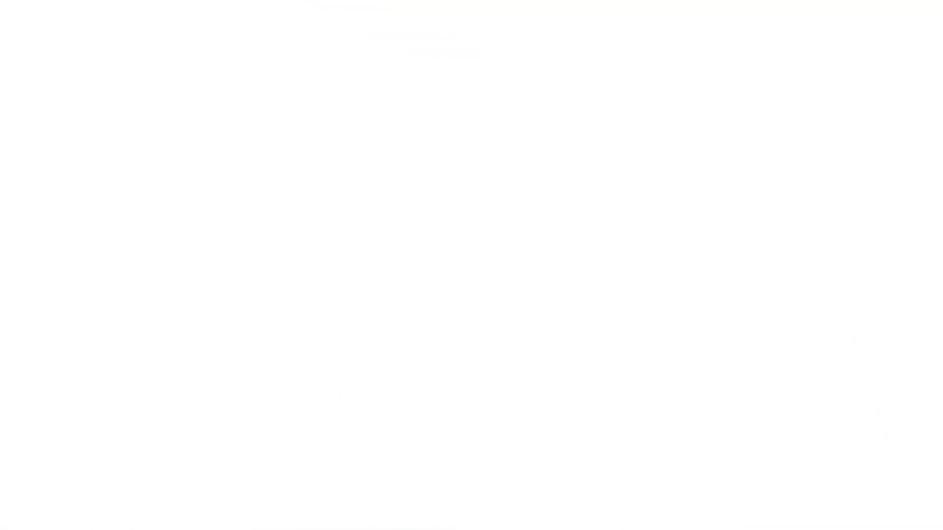